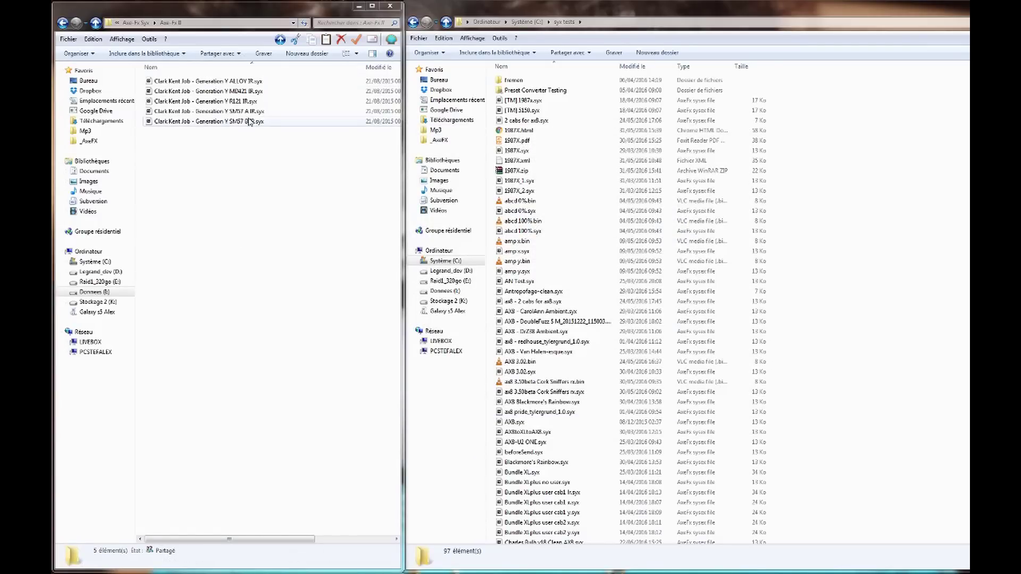
- Set FracTool.exe as the default program for opening .syx files, using the MD421 IR cab file
{"action": "left_click", "coordinate": [225, 92]}
{"action": "right_click", "coordinate": [224, 91]}
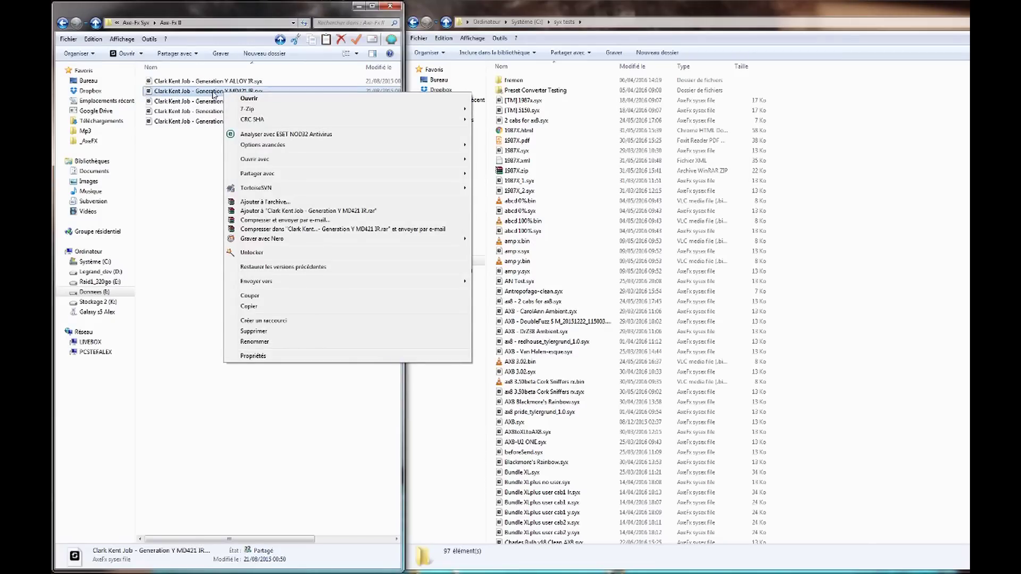
{"action": "mouse_move", "coordinate": [462, 159]}
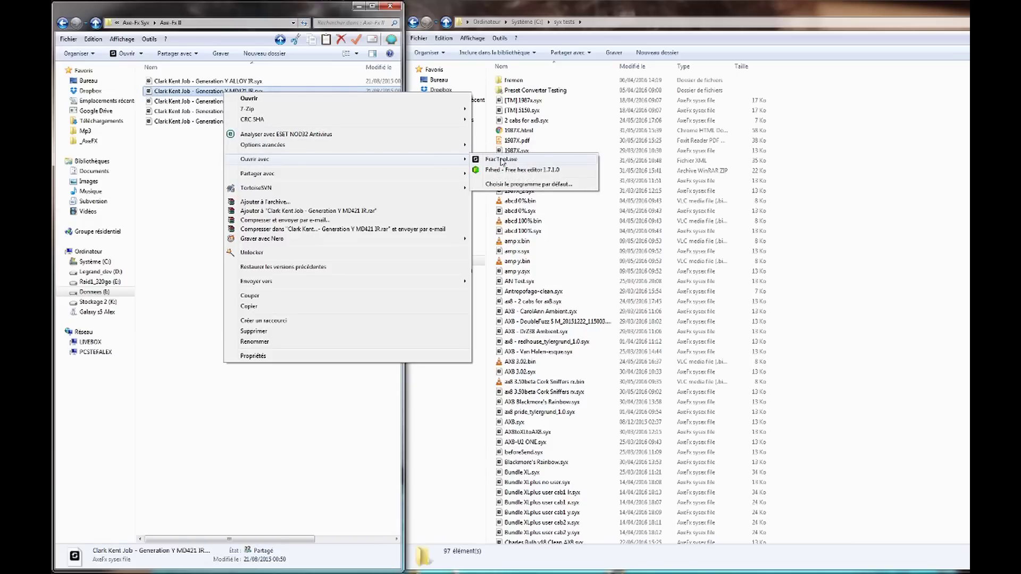
{"action": "left_click", "coordinate": [496, 185]}
{"action": "left_click", "coordinate": [622, 357]}
{"action": "left_click", "coordinate": [936, 556]}
{"action": "left_click", "coordinate": [424, 241]}
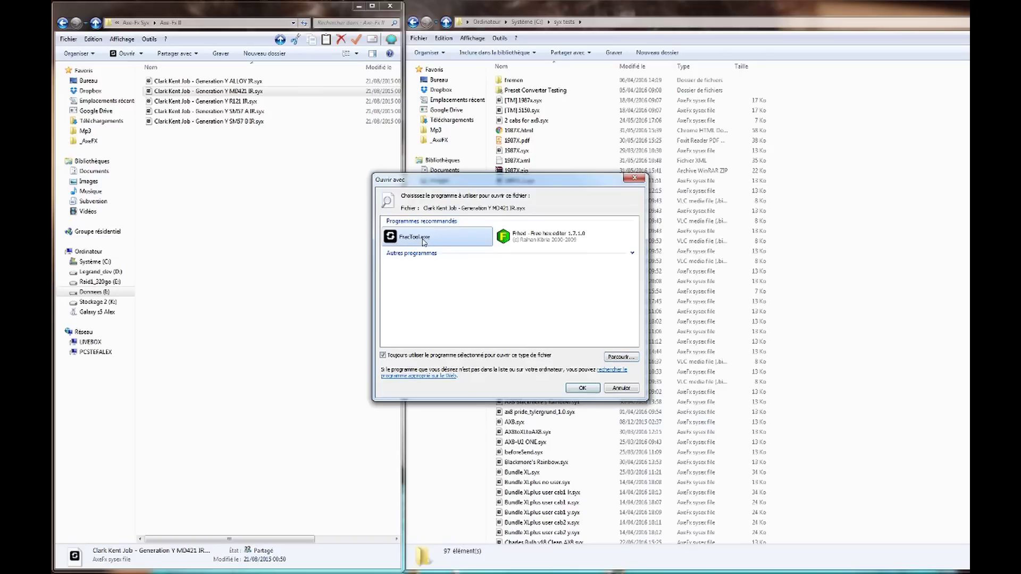
{"action": "left_click", "coordinate": [588, 391]}
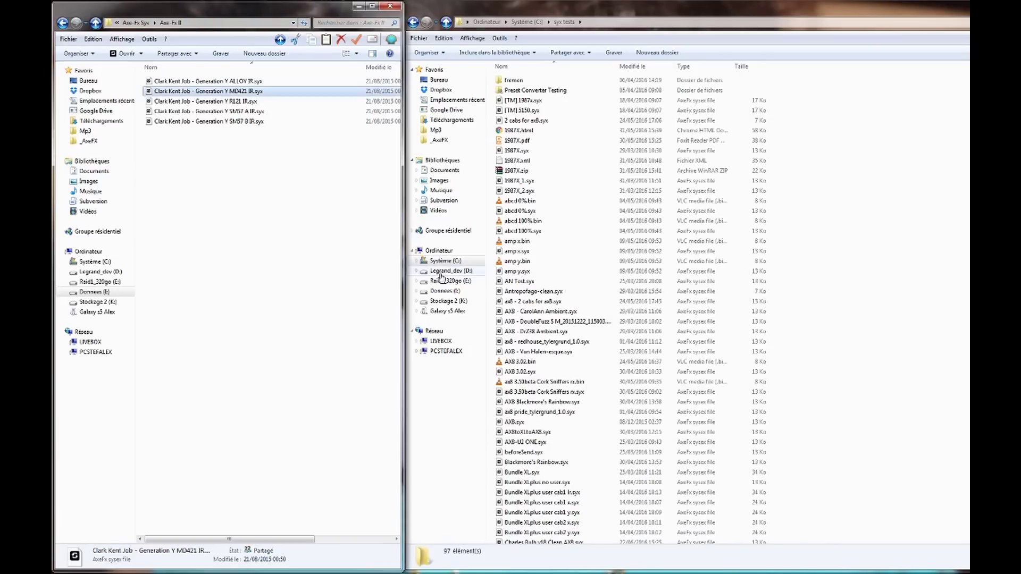
{"action": "left_click", "coordinate": [240, 170]}
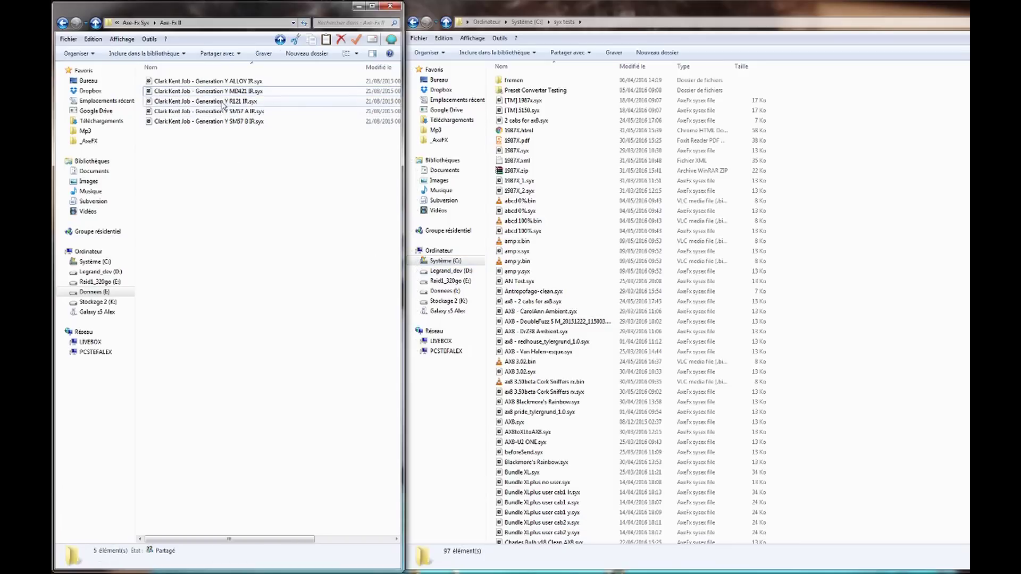
- Open the ALLOY, SM57 A, MD421 and SM57 B cab files and the 1987X.syx preset one by one in FracTool
{"action": "double_click", "coordinate": [234, 82]}
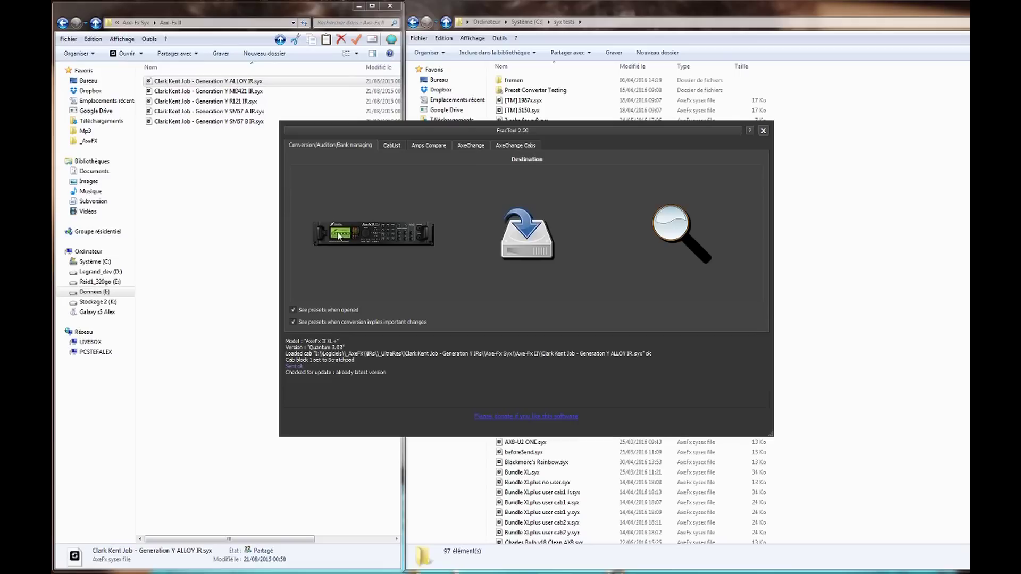
{"action": "double_click", "coordinate": [219, 111]}
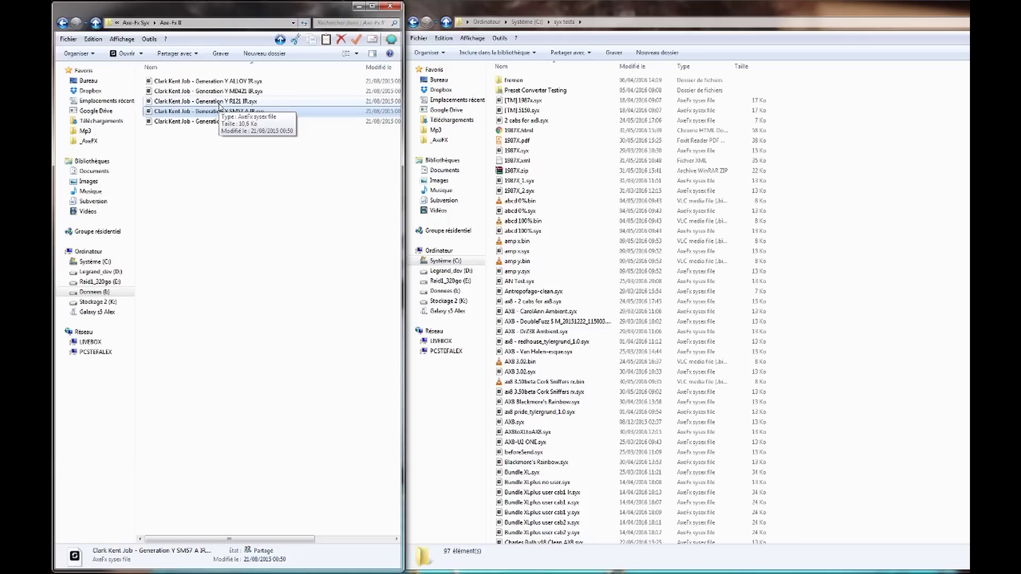
{"action": "double_click", "coordinate": [234, 92]}
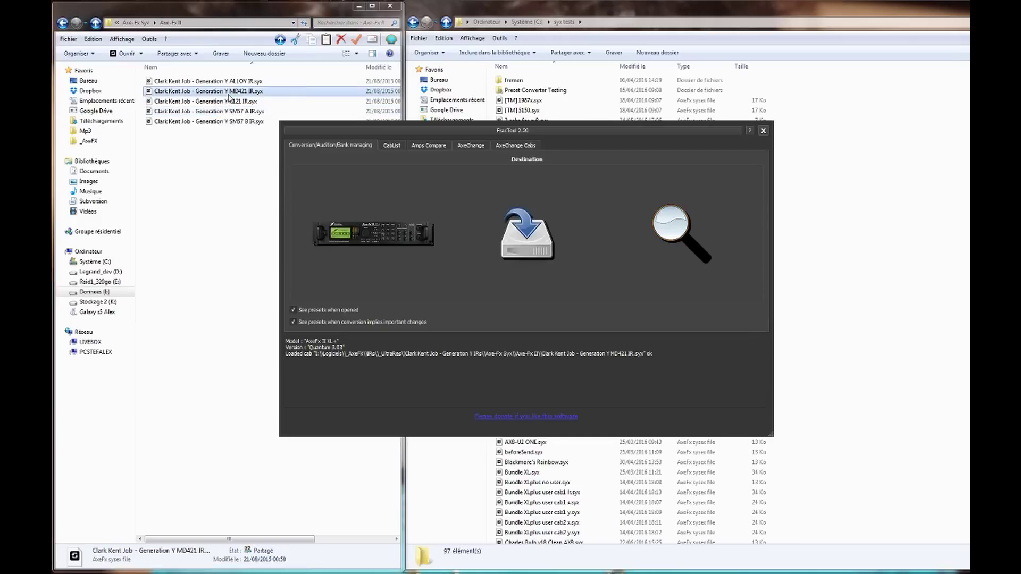
{"action": "double_click", "coordinate": [205, 123]}
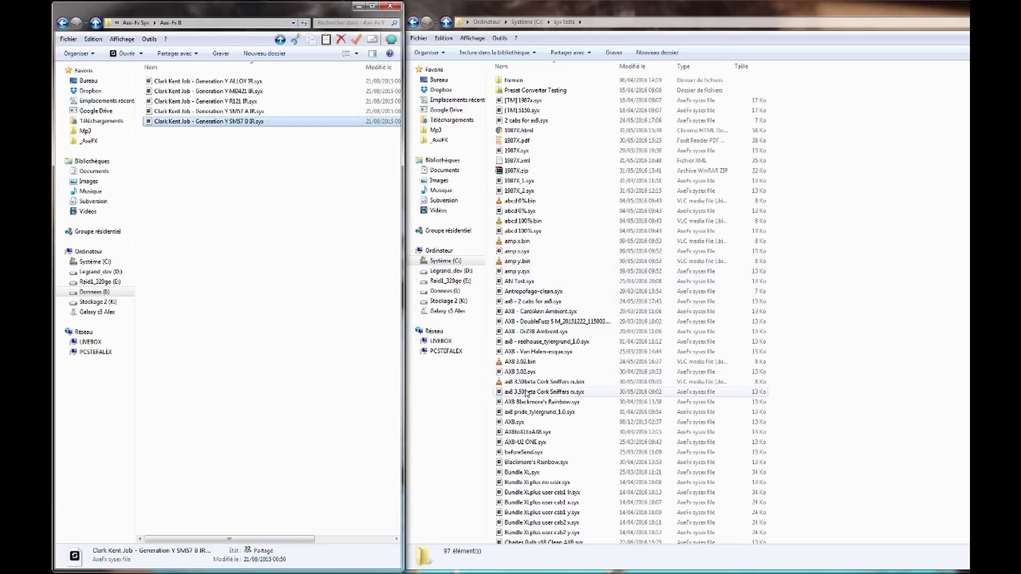
{"action": "left_click", "coordinate": [521, 152]}
{"action": "double_click", "coordinate": [521, 152]}
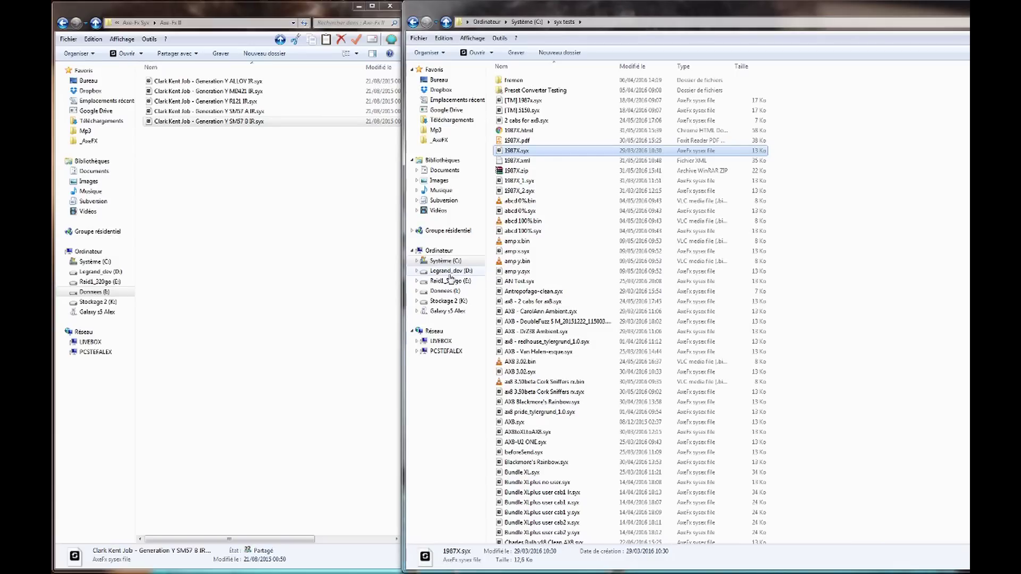
- Load all five Generation Y cab files together onto FracTool's Axe-Fx destination and reposition the resulting Cabs window
{"action": "key", "text": "alt+Tab"}
{"action": "key", "text": "ctrl+a"}
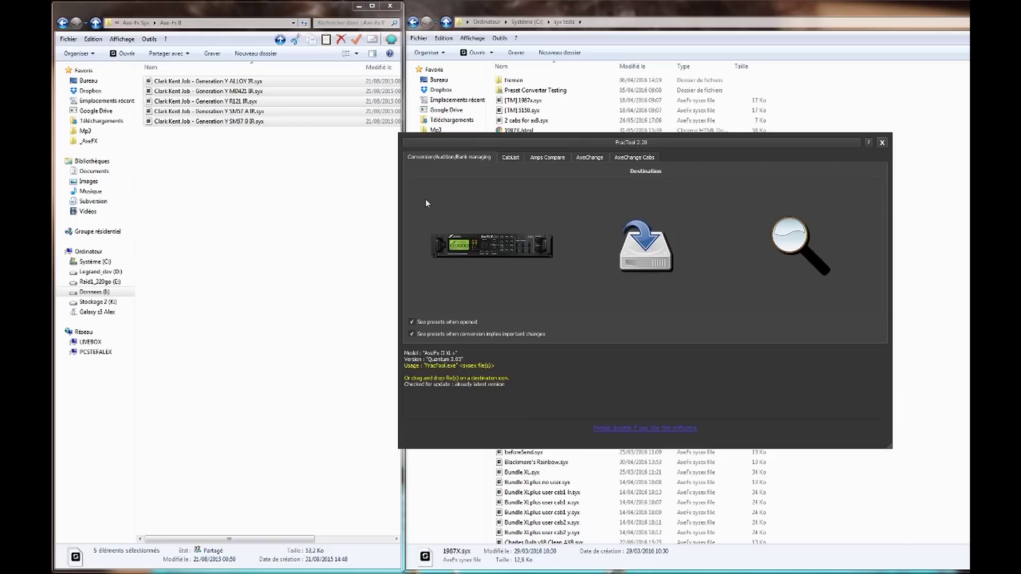
{"action": "left_click", "coordinate": [202, 5]}
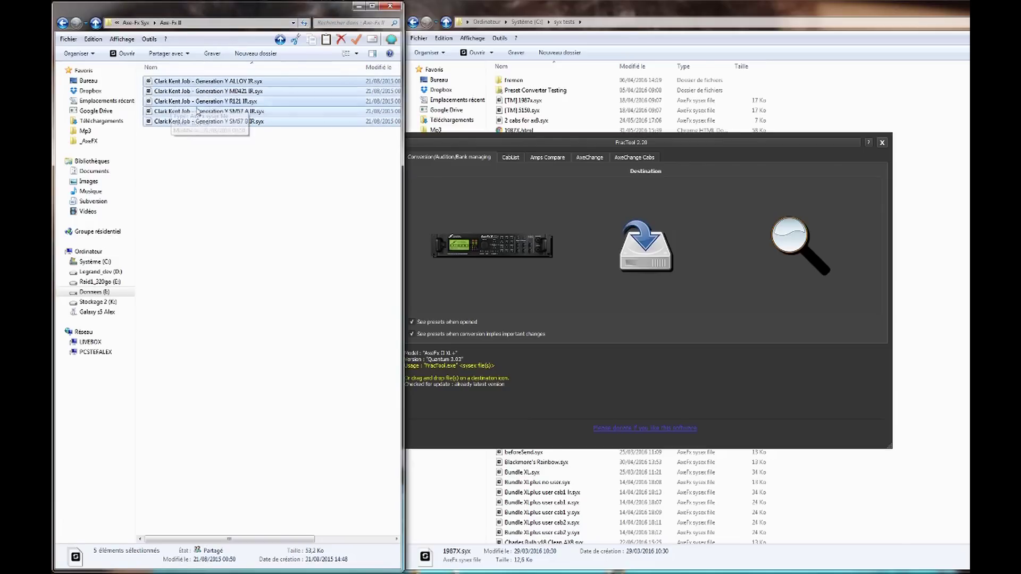
{"action": "left_click_drag", "start_coordinate": [191, 88], "coordinate": [484, 245]}
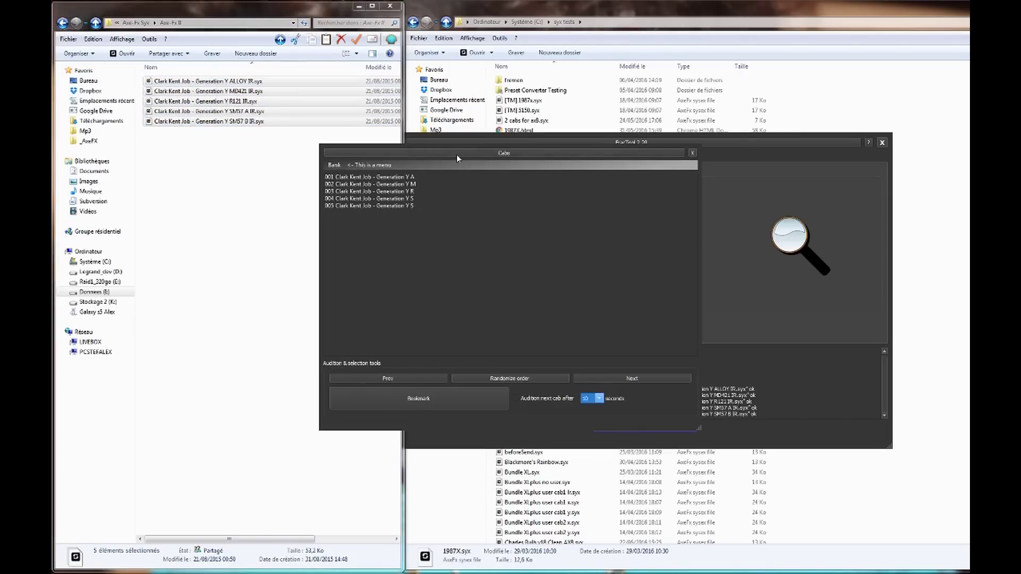
{"action": "left_click_drag", "start_coordinate": [457, 156], "coordinate": [465, 184]}
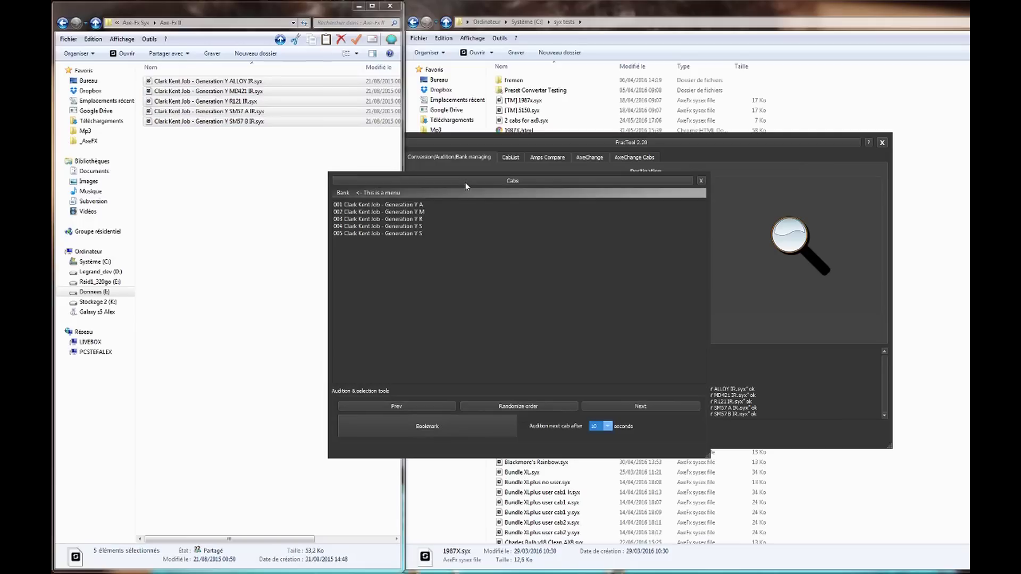
{"action": "left_click", "coordinate": [344, 196]}
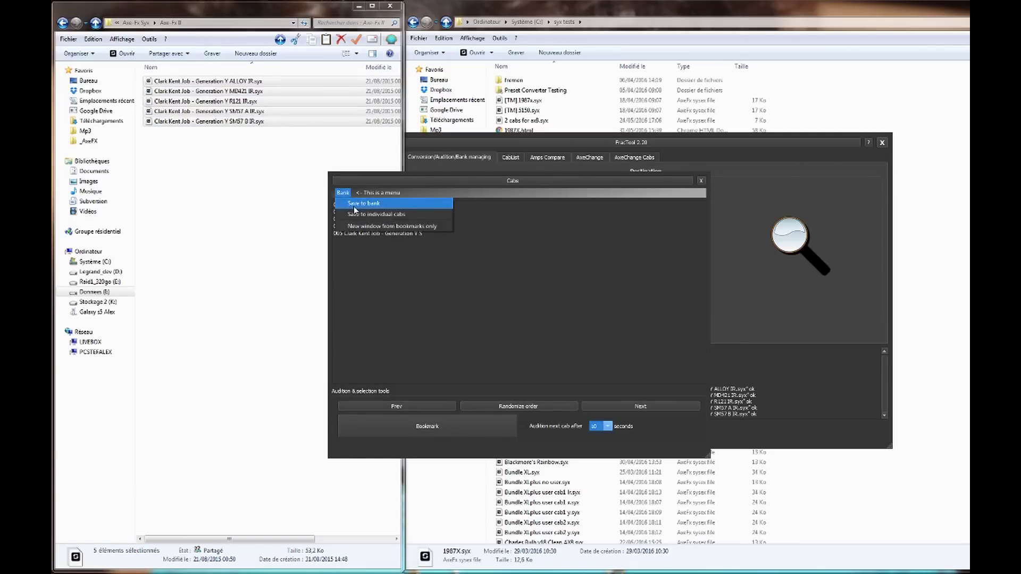
{"action": "left_click", "coordinate": [355, 207]}
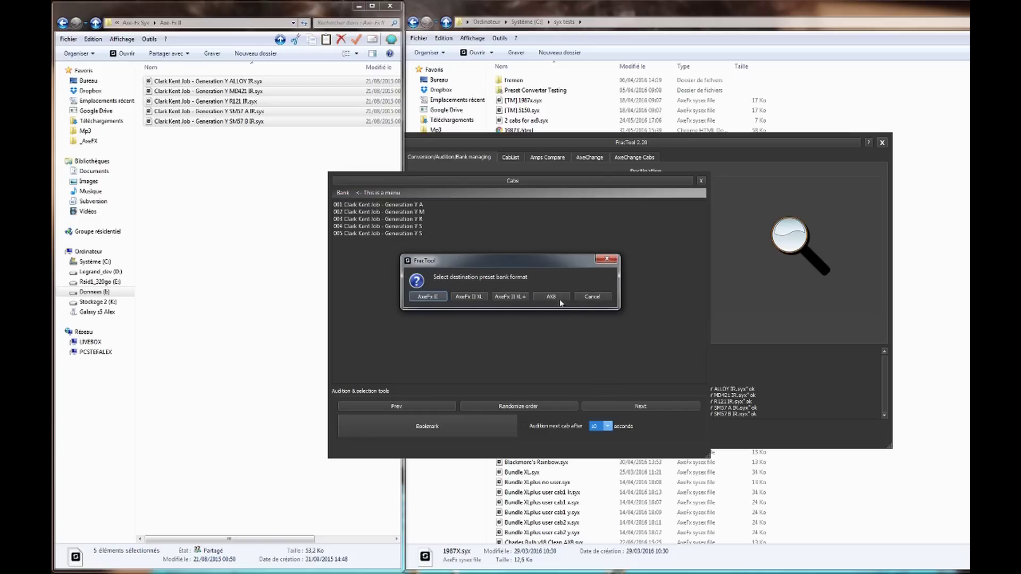
{"action": "left_click", "coordinate": [582, 298]}
{"action": "left_click", "coordinate": [345, 193]}
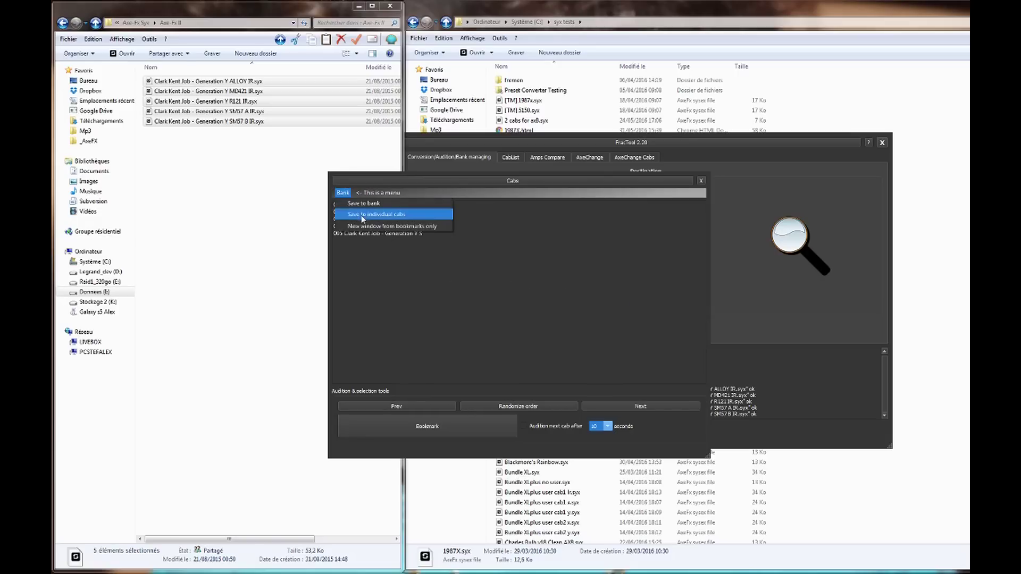
{"action": "left_click", "coordinate": [363, 215]}
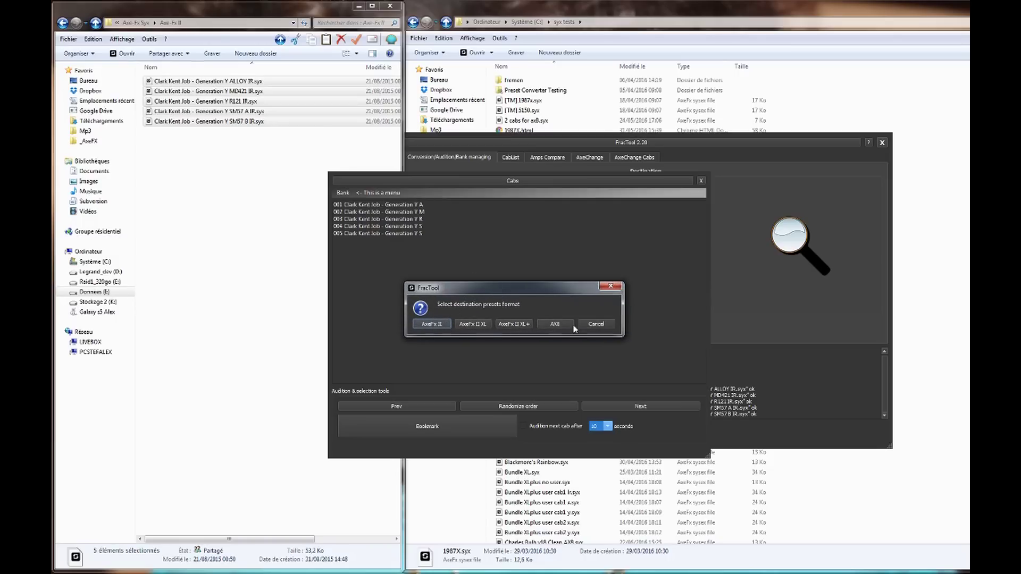
{"action": "left_click", "coordinate": [597, 325]}
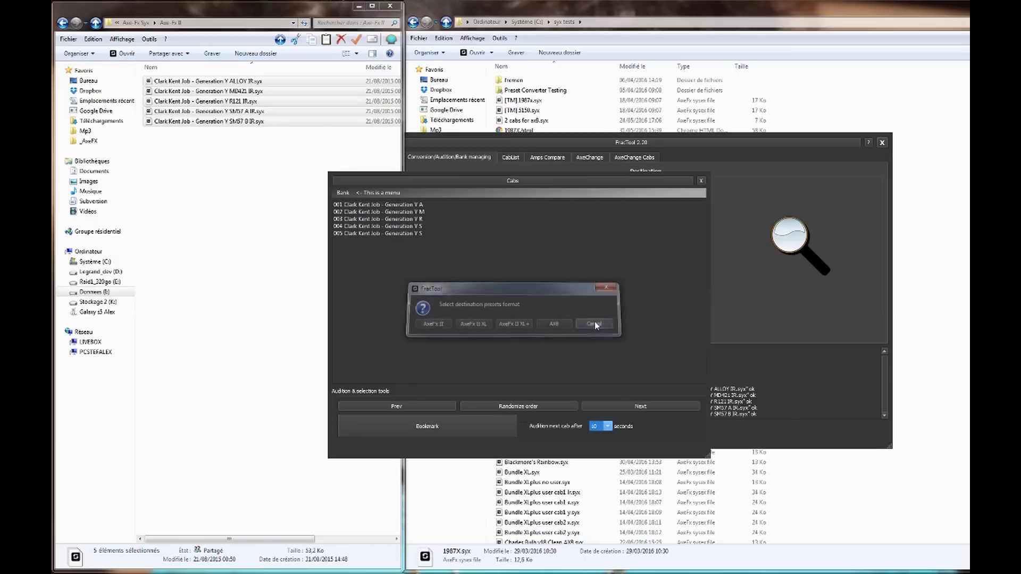
{"action": "left_click", "coordinate": [343, 193]}
{"action": "left_click", "coordinate": [495, 323]}
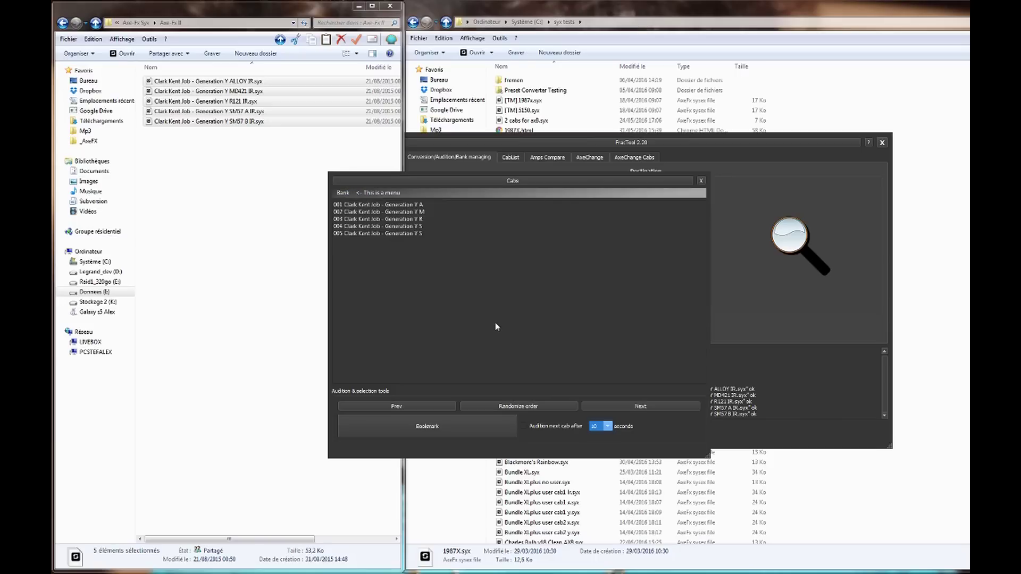
- Audition the cabs in the Cabs list one after another, switching back and forth to compare them
{"action": "left_click", "coordinate": [389, 207]}
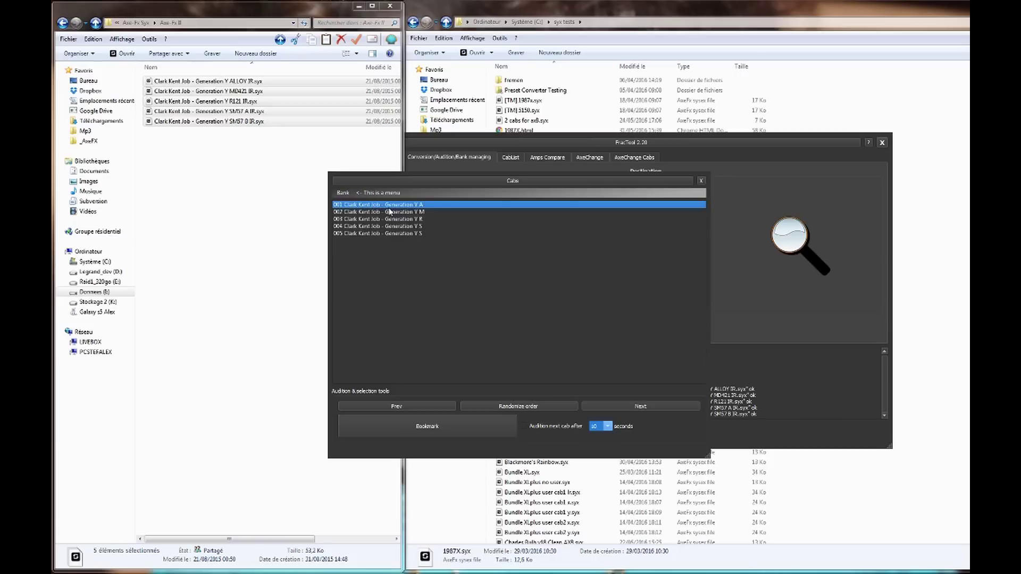
{"action": "left_click", "coordinate": [395, 220]}
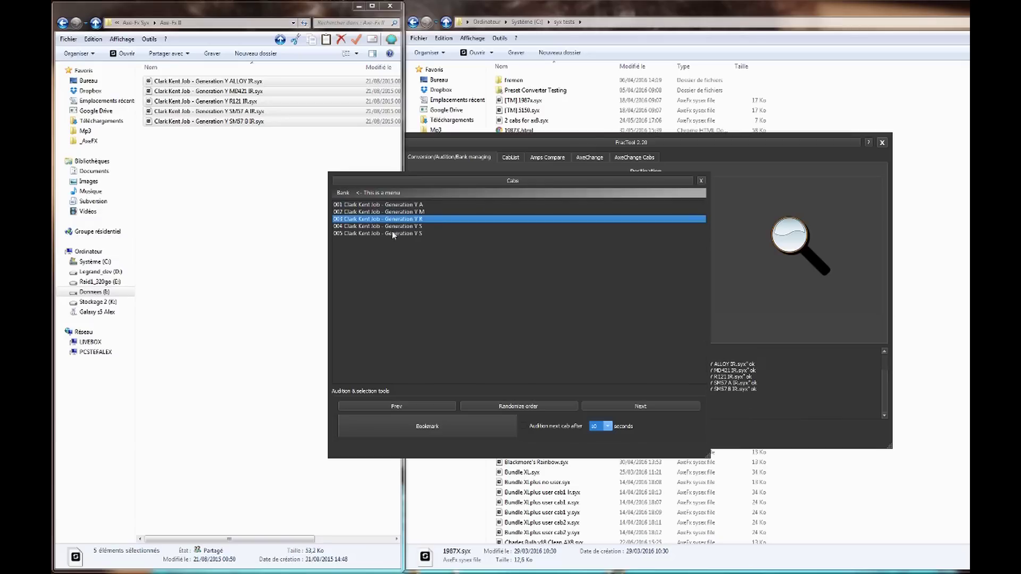
{"action": "left_click", "coordinate": [391, 228]}
{"action": "left_click", "coordinate": [388, 234]}
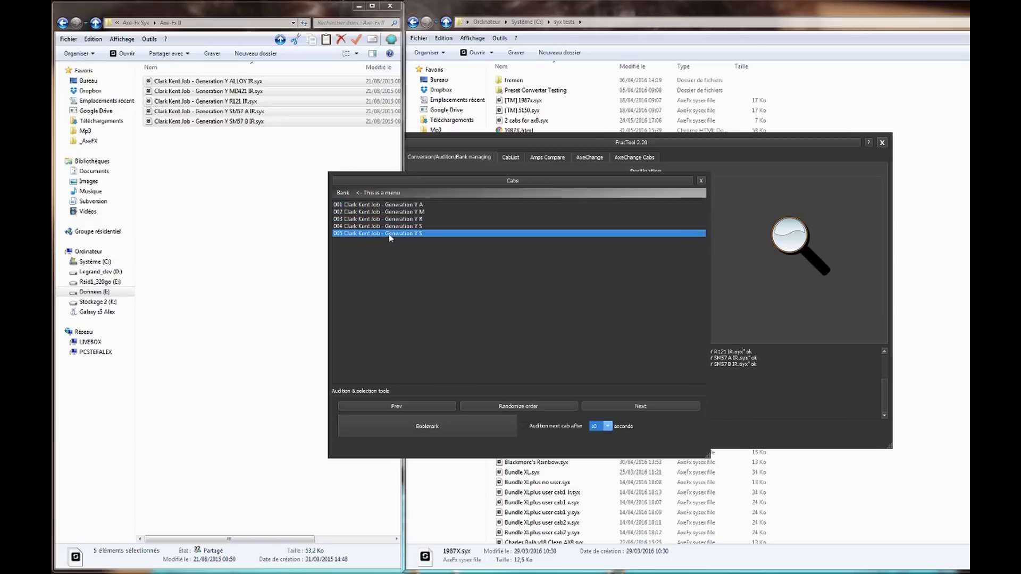
{"action": "left_click", "coordinate": [397, 213]}
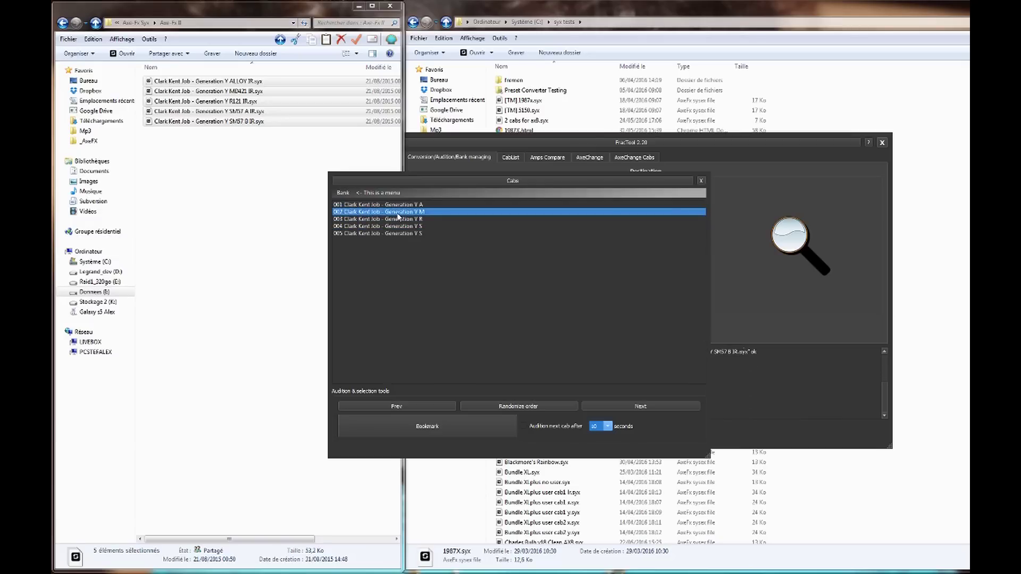
{"action": "left_click", "coordinate": [394, 226]}
{"action": "left_click", "coordinate": [395, 227]}
{"action": "left_click", "coordinate": [396, 212]}
{"action": "left_click", "coordinate": [396, 205]}
{"action": "left_click", "coordinate": [396, 212]}
- Bookmark cabs 004 and 001 in the Cabs list
{"action": "left_click", "coordinate": [398, 227]}
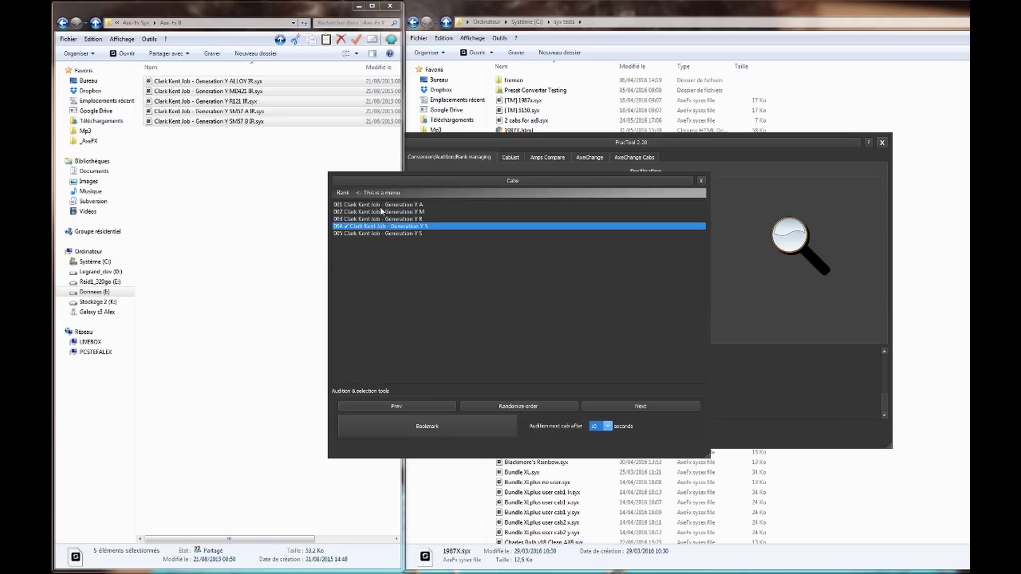
{"action": "left_click", "coordinate": [382, 208]}
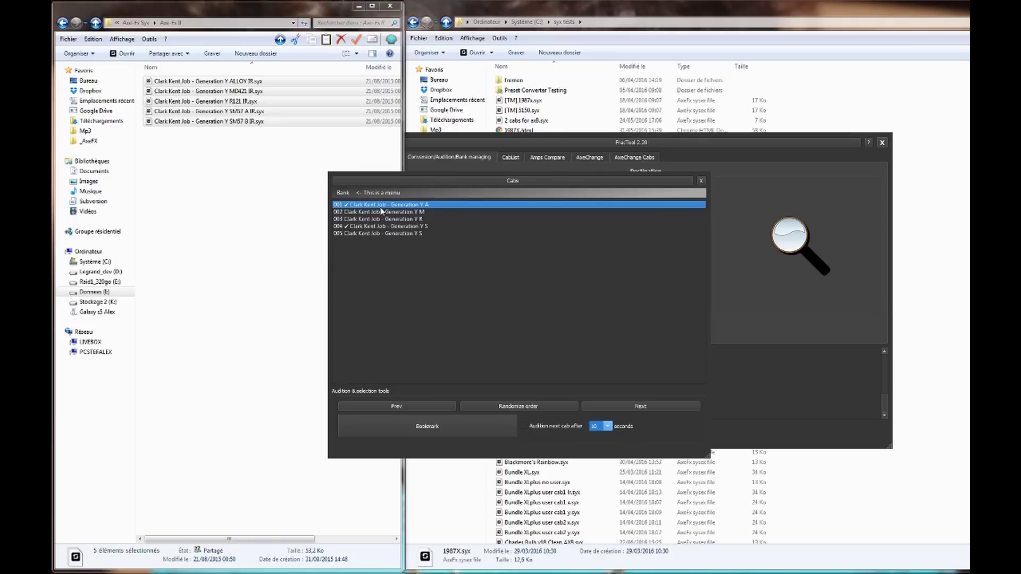
{"action": "left_click", "coordinate": [426, 434]}
- Run automatic auditioning with the next cab after 5 seconds, and switch it off after cycling through the list
{"action": "left_click", "coordinate": [609, 429]}
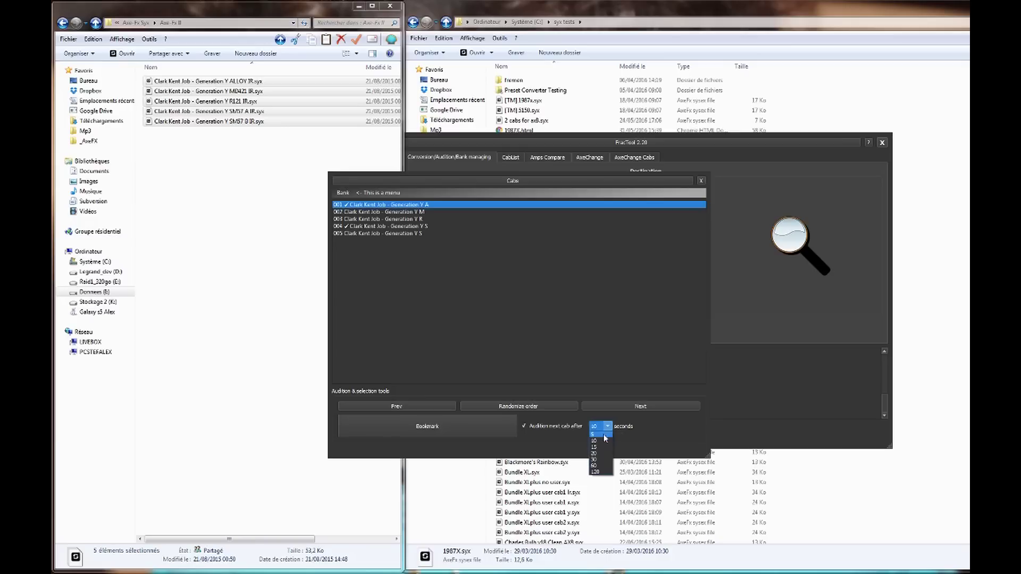
{"action": "left_click", "coordinate": [605, 440]}
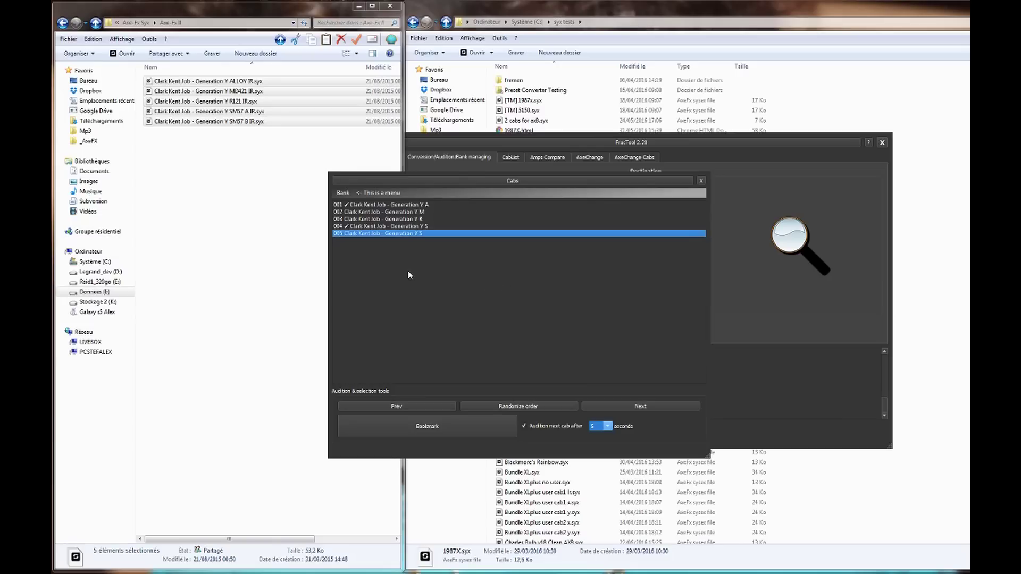
{"action": "left_click", "coordinate": [352, 195]}
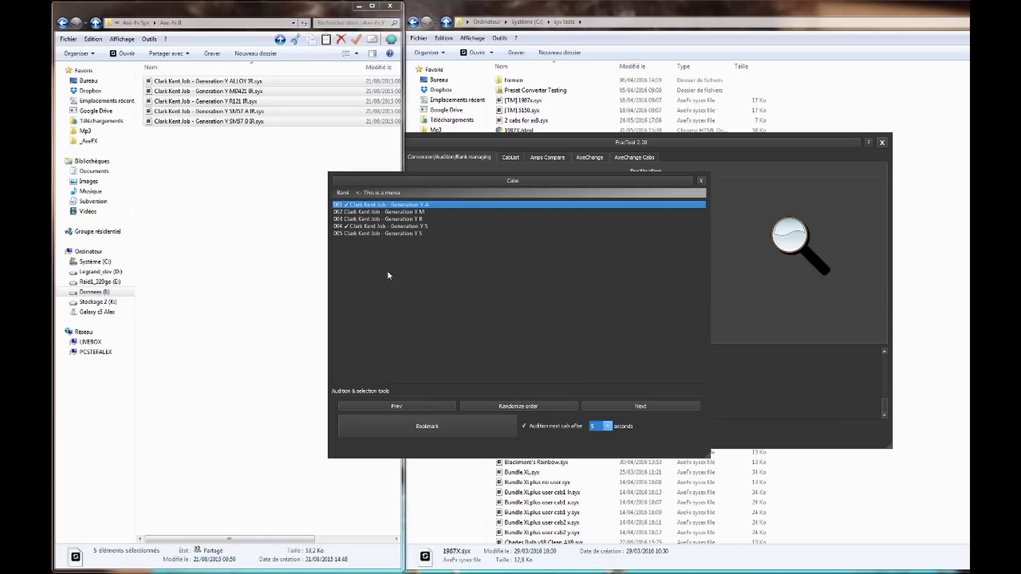
{"action": "left_click", "coordinate": [524, 426]}
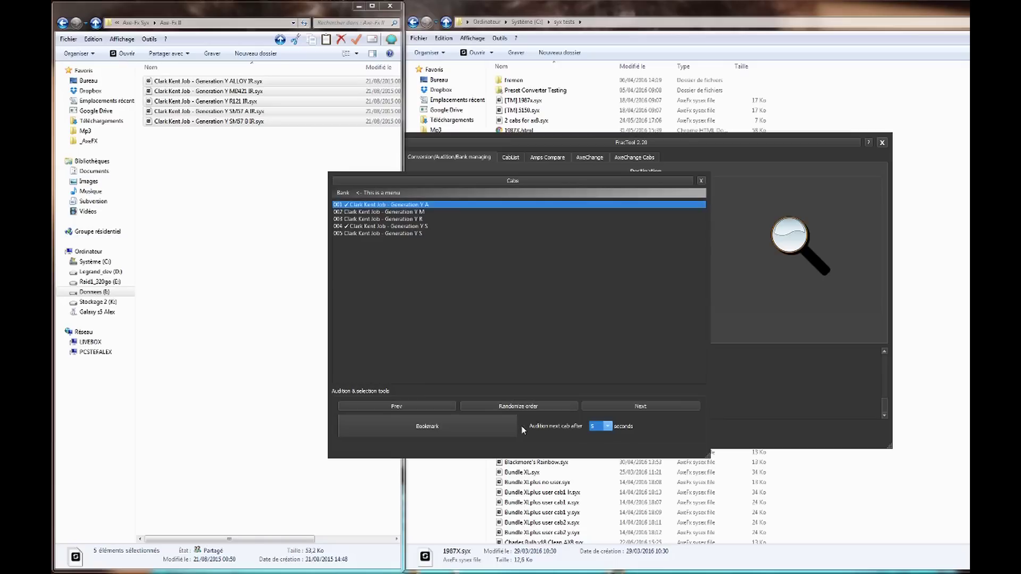
- Create a new Cabs window from the bookmarked cabs only and place it beside the original list
{"action": "left_click", "coordinate": [343, 193]}
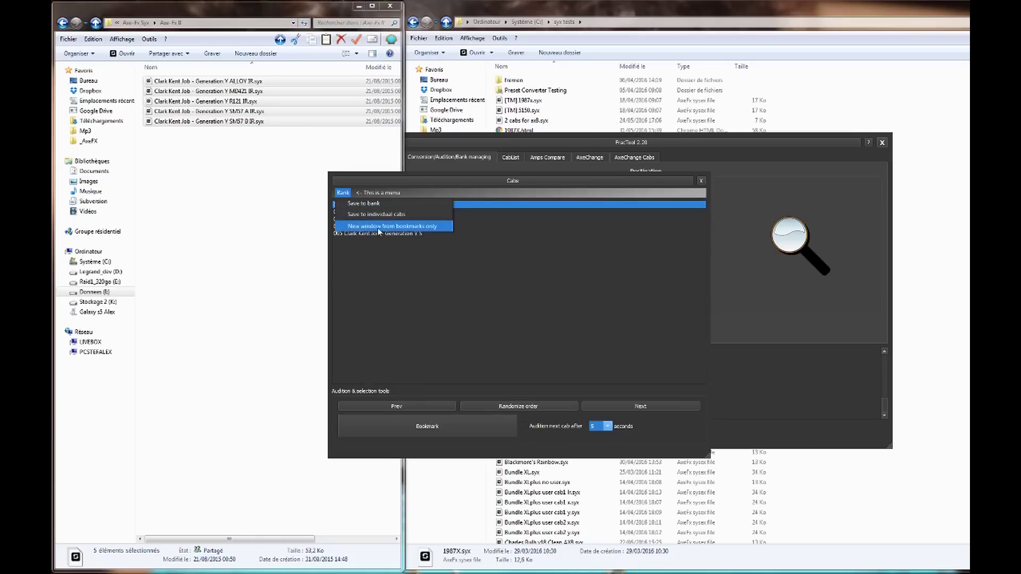
{"action": "left_click", "coordinate": [405, 228]}
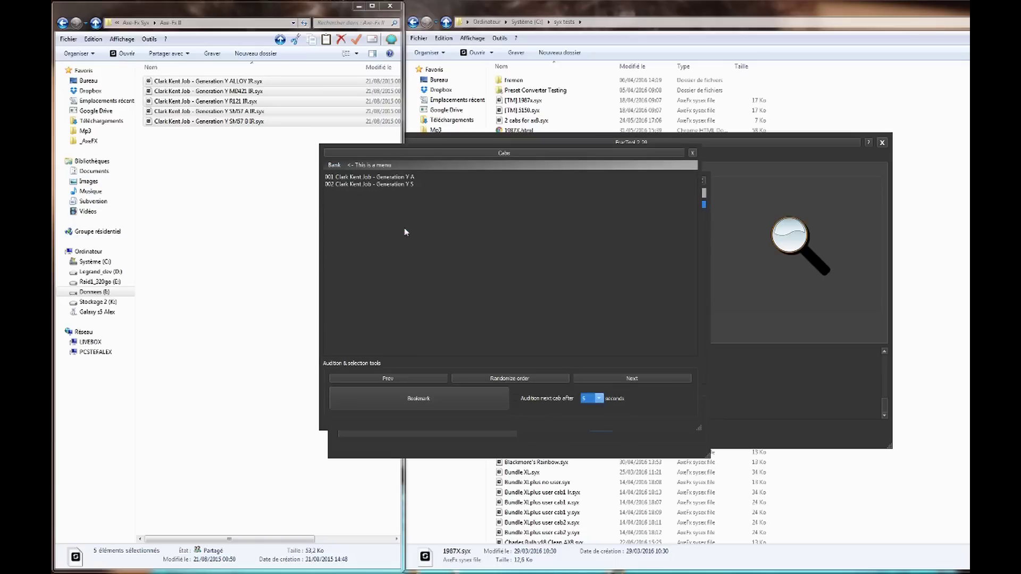
{"action": "left_click_drag", "start_coordinate": [383, 153], "coordinate": [504, 157]}
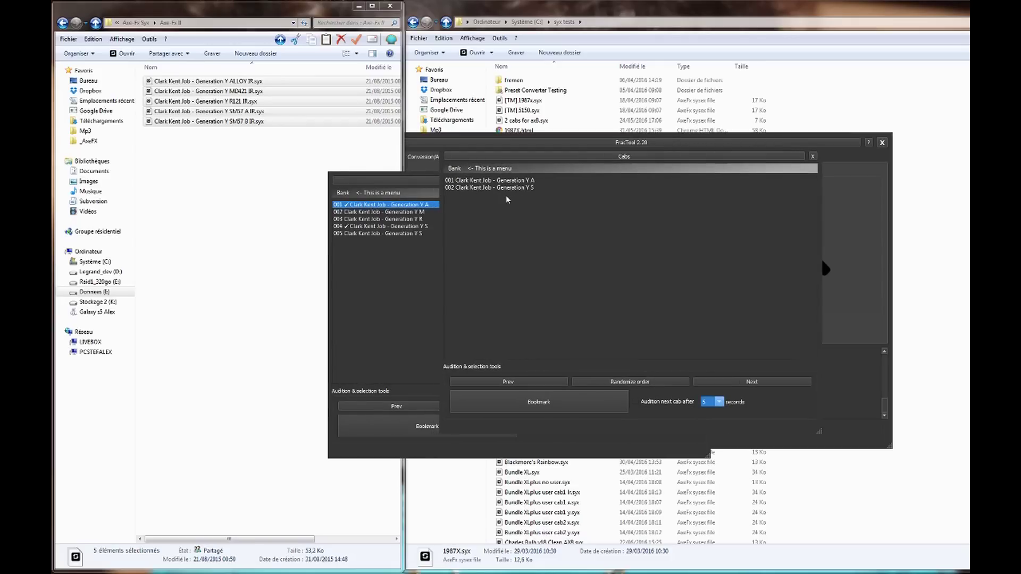
{"action": "left_click", "coordinate": [456, 168]}
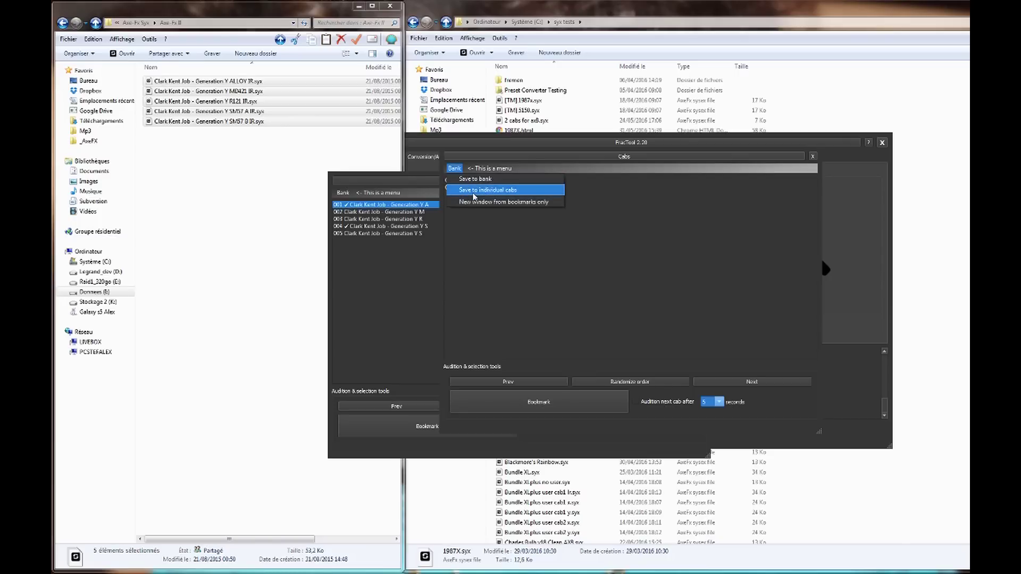
{"action": "left_click", "coordinate": [473, 191]}
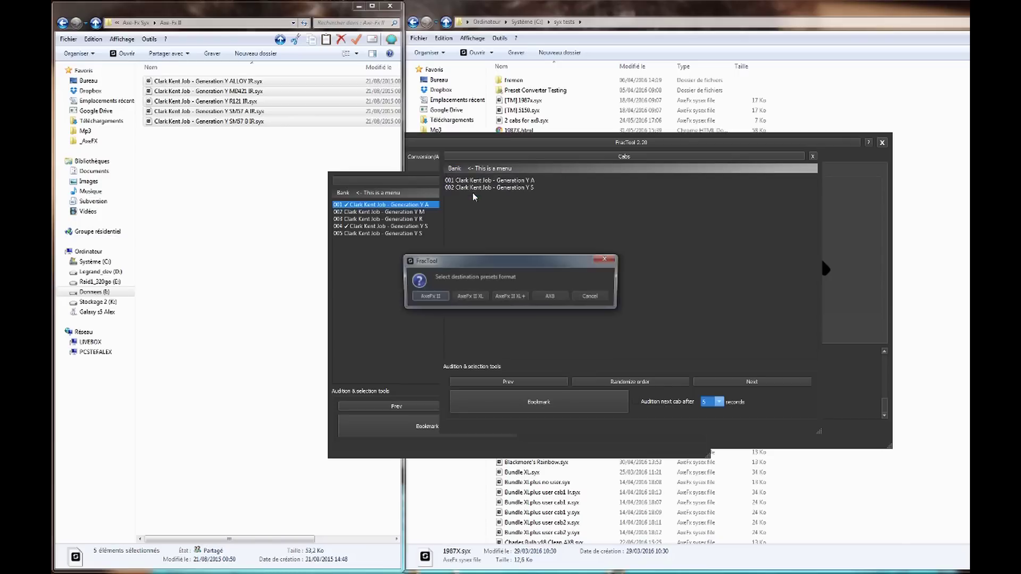
{"action": "left_click", "coordinate": [600, 301]}
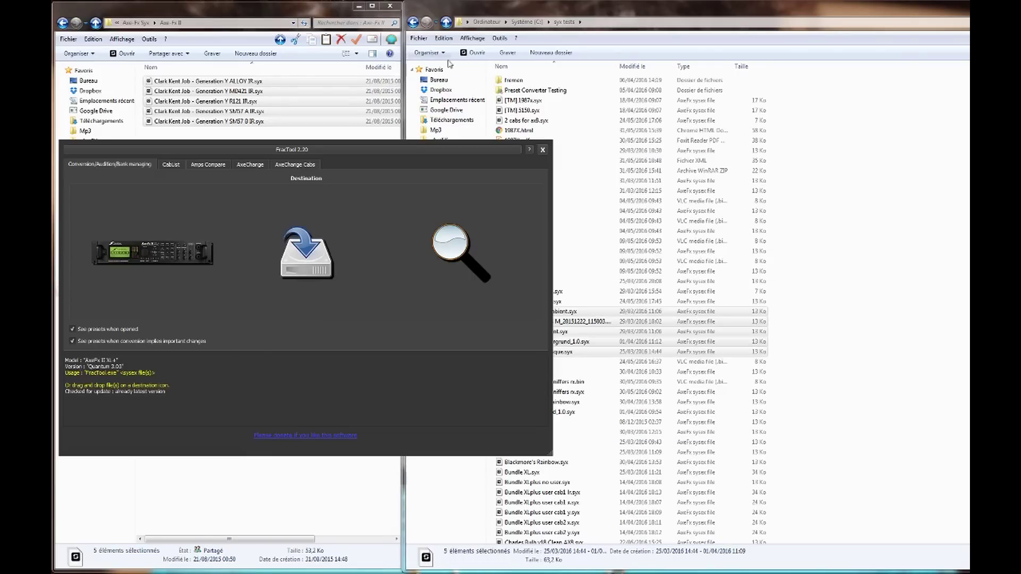
- Load the five selected AX8 preset files with the Axe-Fx device as destination and bring their Presets list to the front
{"action": "left_click", "coordinate": [645, 30]}
{"action": "left_click_drag", "start_coordinate": [517, 312], "coordinate": [151, 256]}
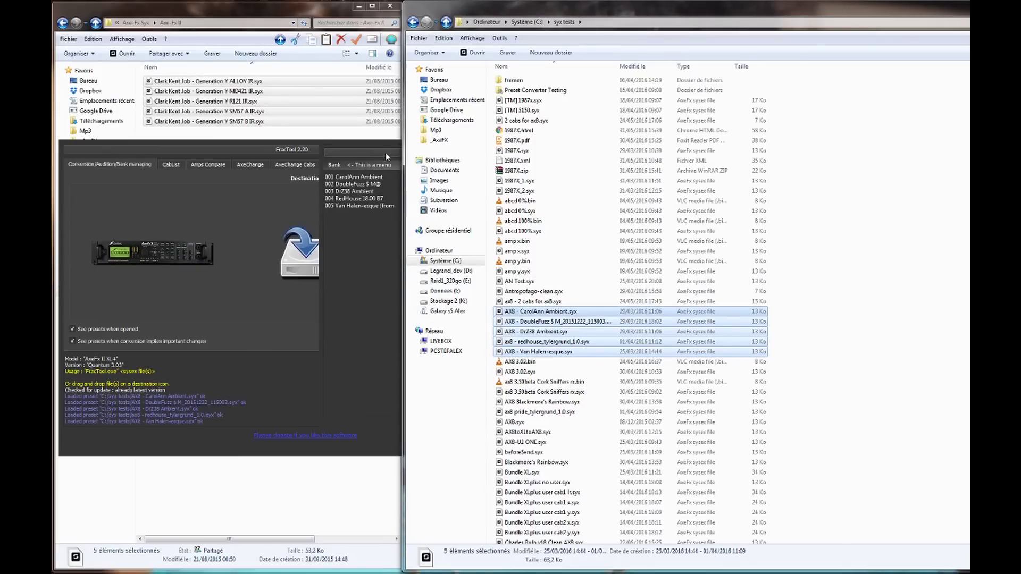
{"action": "left_click", "coordinate": [386, 154]}
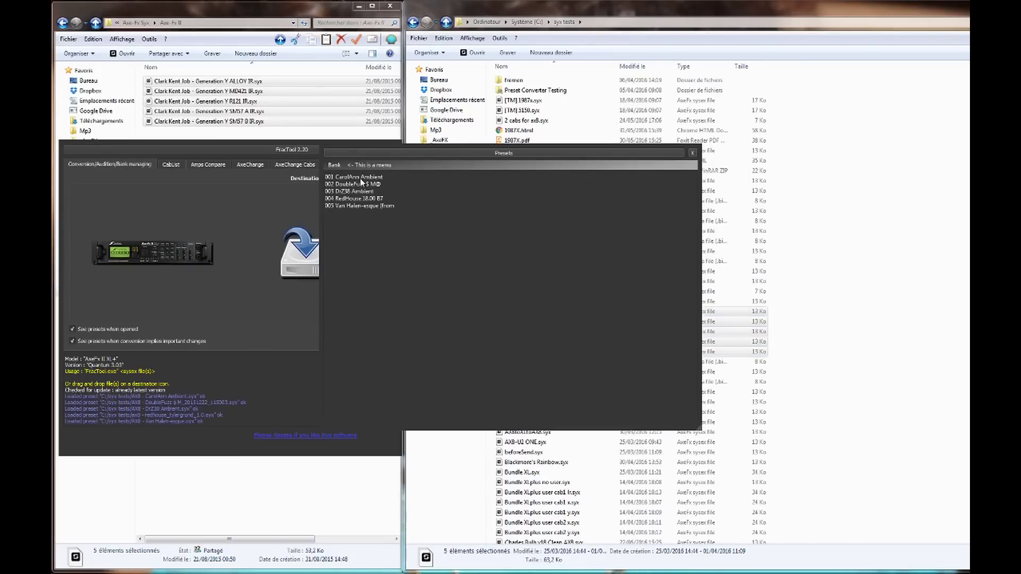
- Audition the presets in the Presets list, including DrZ38 Ambient, and examine the conversion log before returning to the list
{"action": "left_click", "coordinate": [360, 178]}
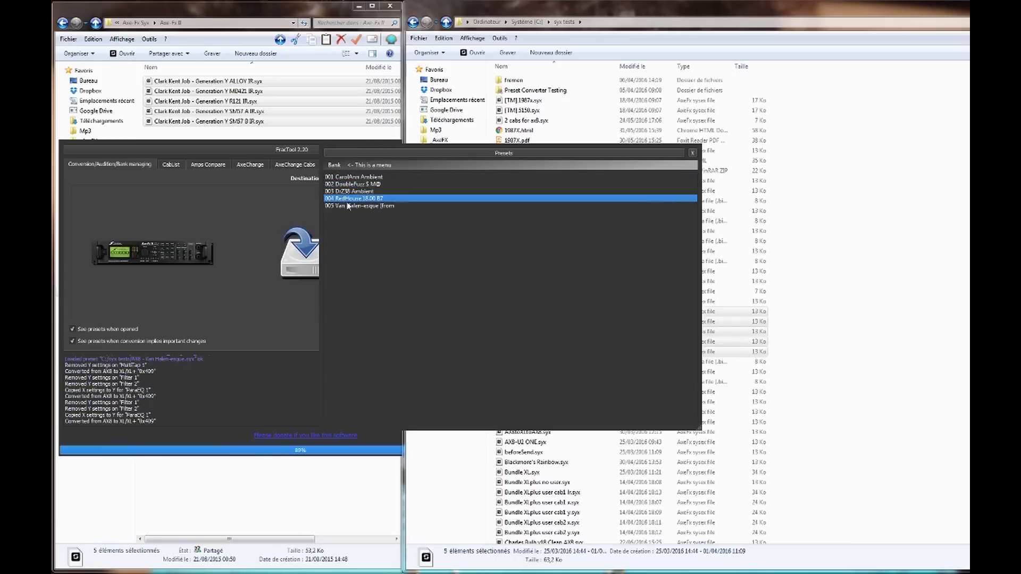
{"action": "left_click", "coordinate": [351, 192]}
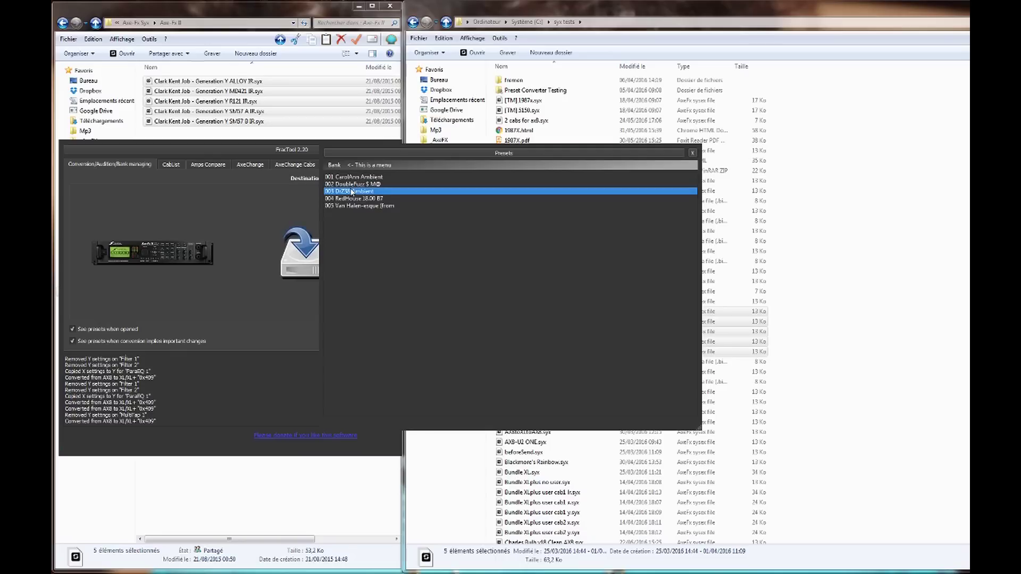
{"action": "left_click", "coordinate": [170, 397]}
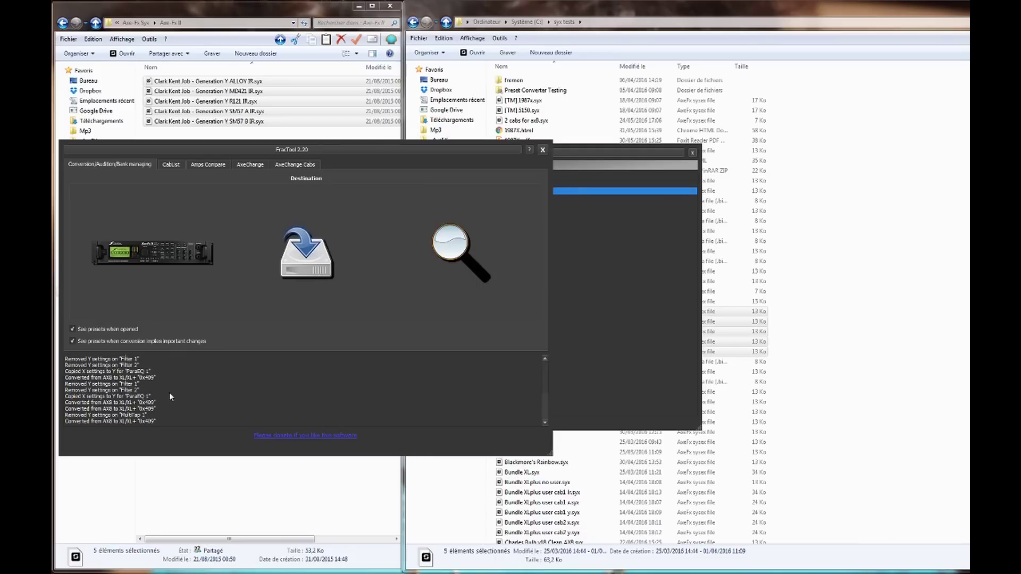
{"action": "mouse_move", "coordinate": [544, 413]}
{"action": "left_mouse_down"}
{"action": "mouse_move", "coordinate": [547, 395]}
{"action": "mouse_move", "coordinate": [545, 412]}
{"action": "left_mouse_up"}
{"action": "left_click", "coordinate": [566, 159]}
{"action": "left_click", "coordinate": [338, 166]}
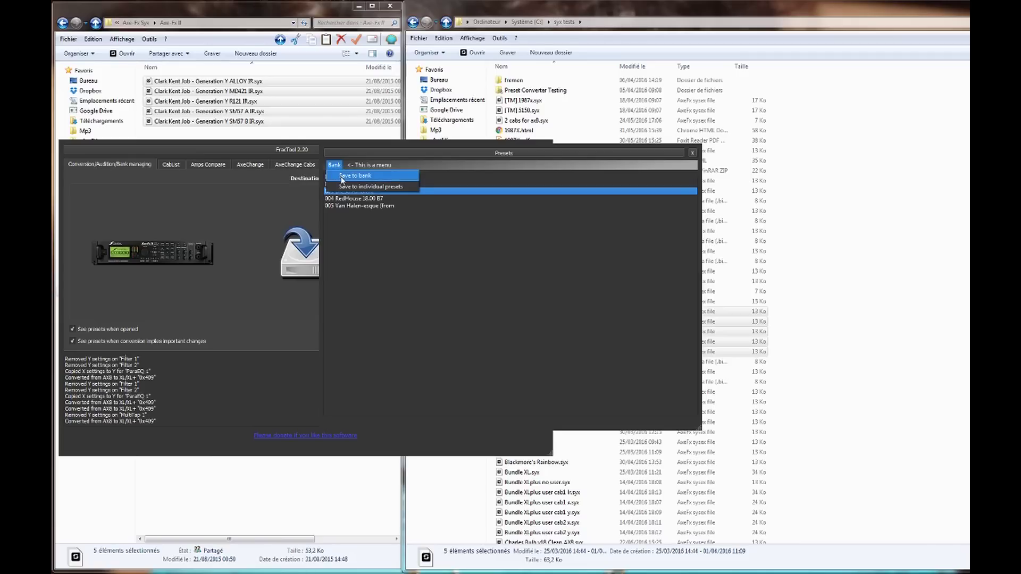
{"action": "left_click", "coordinate": [346, 187]}
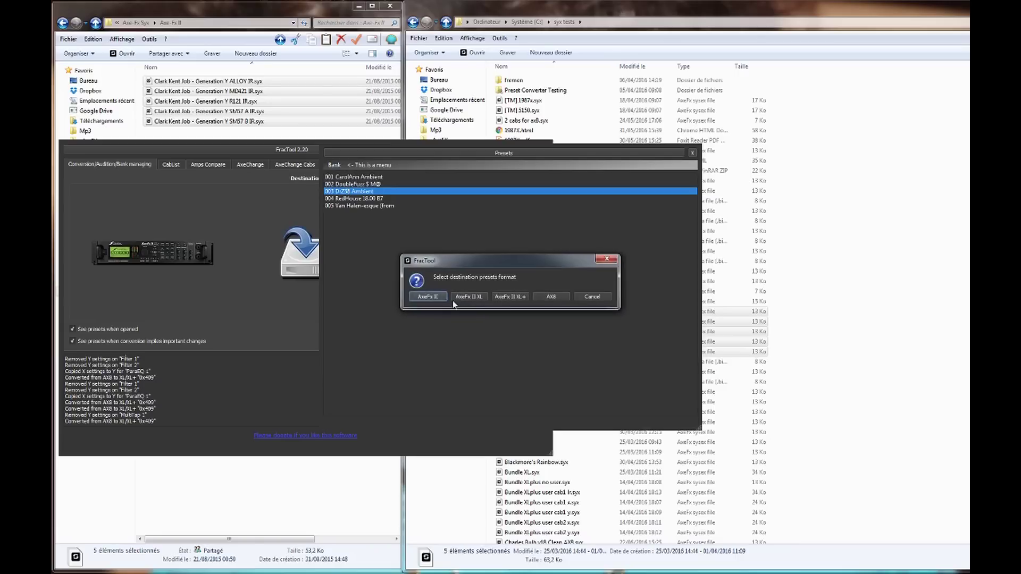
{"action": "left_click", "coordinate": [591, 298]}
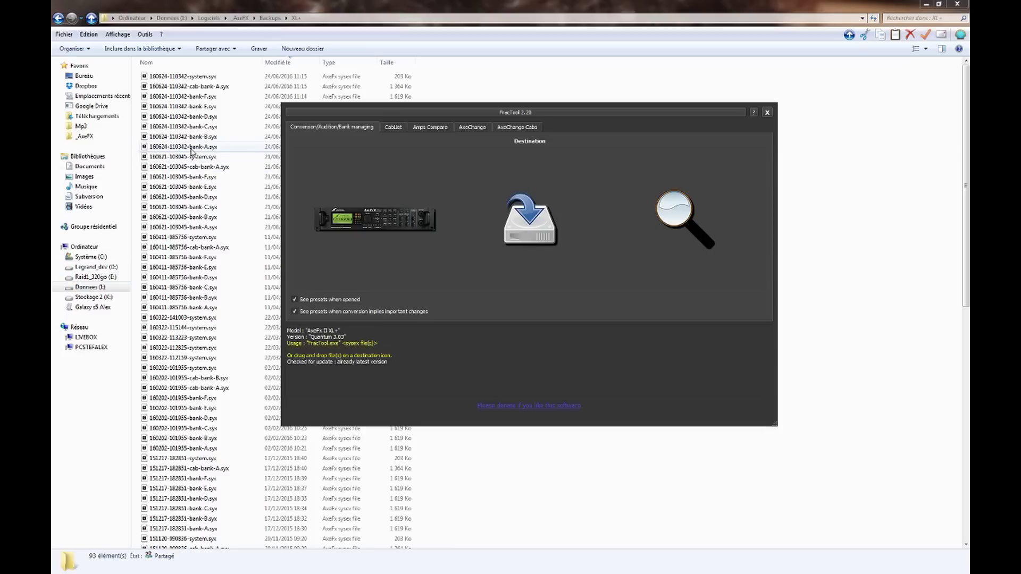
{"action": "left_click_drag", "start_coordinate": [191, 150], "coordinate": [683, 226]}
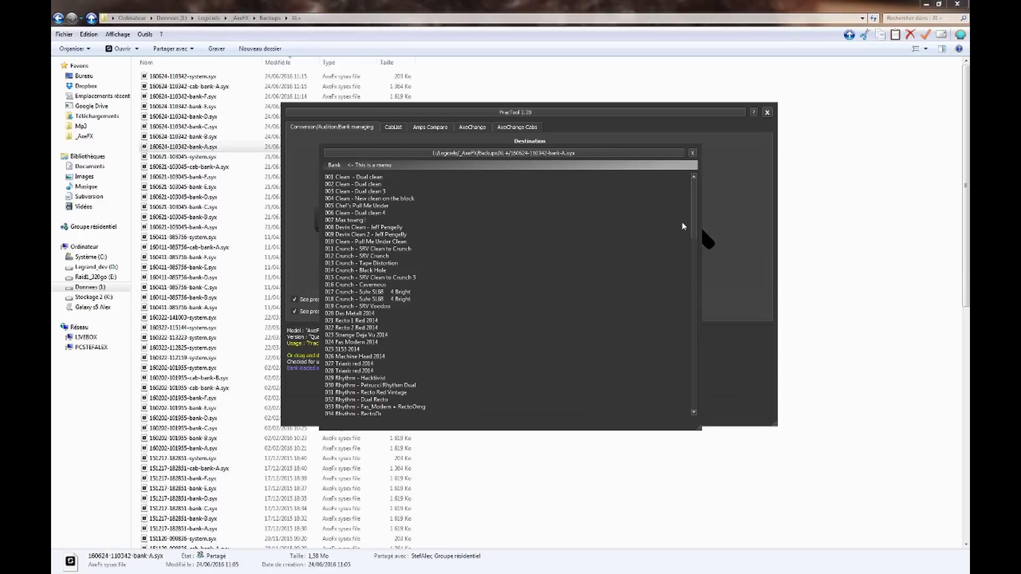
{"action": "left_click_drag", "start_coordinate": [445, 156], "coordinate": [424, 147]}
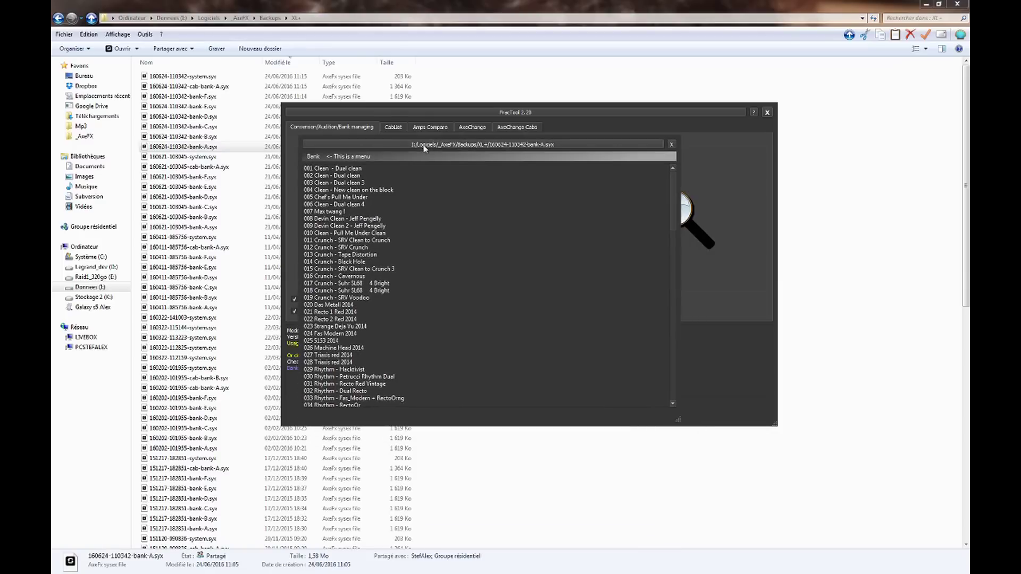
{"action": "left_click_drag", "start_coordinate": [671, 180], "coordinate": [672, 155]}
- Move presets 001 to 003 together in the bank list to just before Crunch - Tape Distortion
{"action": "left_click", "coordinate": [350, 175]}
{"action": "left_click", "coordinate": [350, 169], "text": "shift"}
{"action": "left_click", "coordinate": [349, 183], "text": "ctrl"}
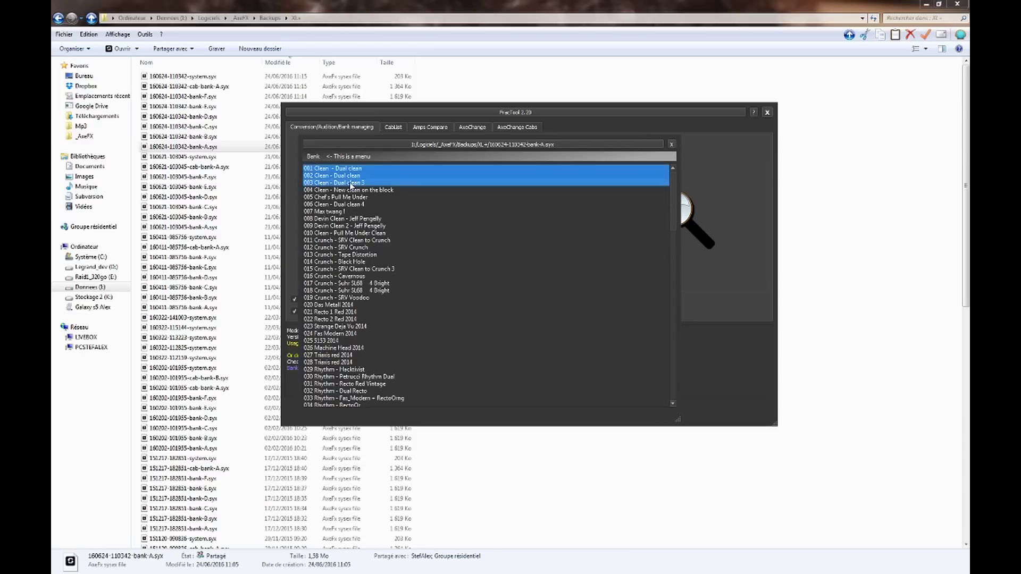
{"action": "left_click_drag", "start_coordinate": [349, 170], "coordinate": [337, 252]}
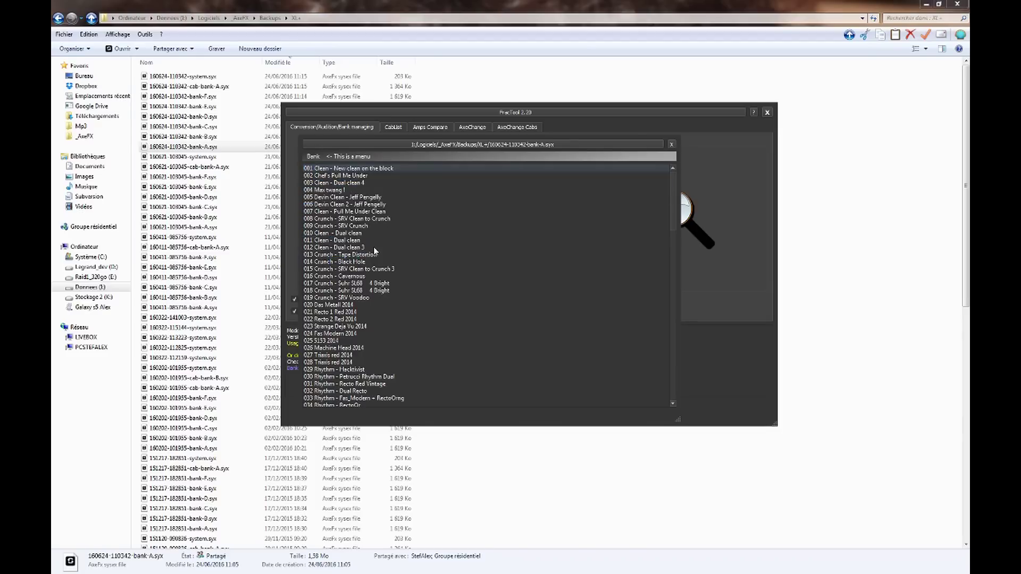
- Rename preset 010 in the bank list as toto
{"action": "double_click", "coordinate": [335, 234]}
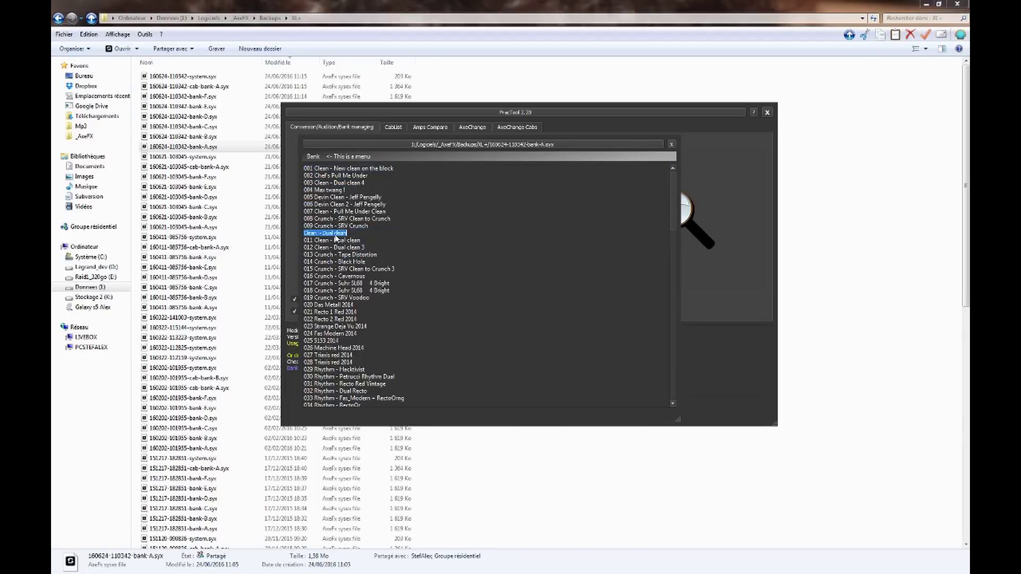
{"action": "type", "text": "toto"}
{"action": "key", "text": "Return"}
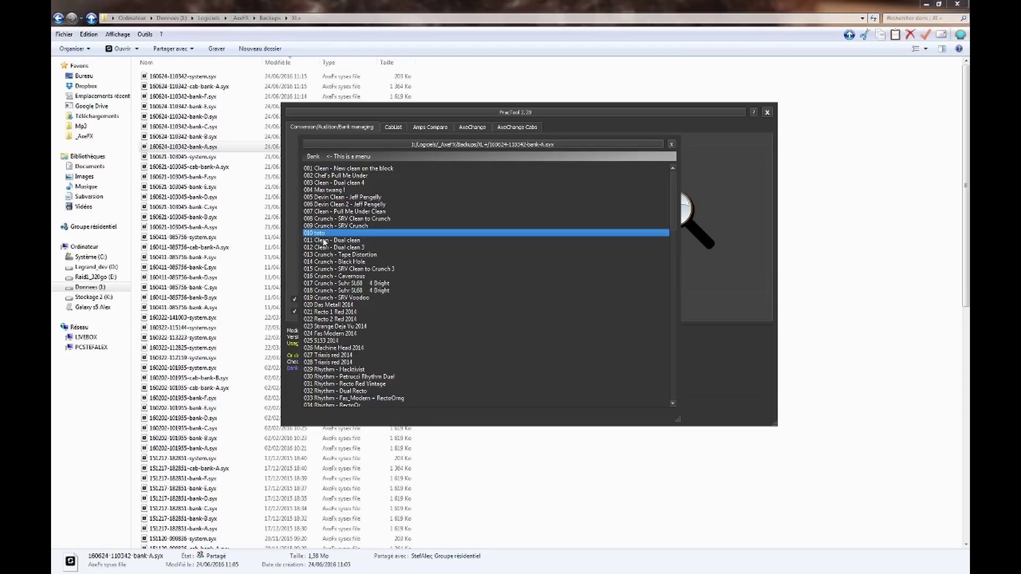
{"action": "left_click", "coordinate": [316, 156]}
{"action": "left_click", "coordinate": [313, 156]}
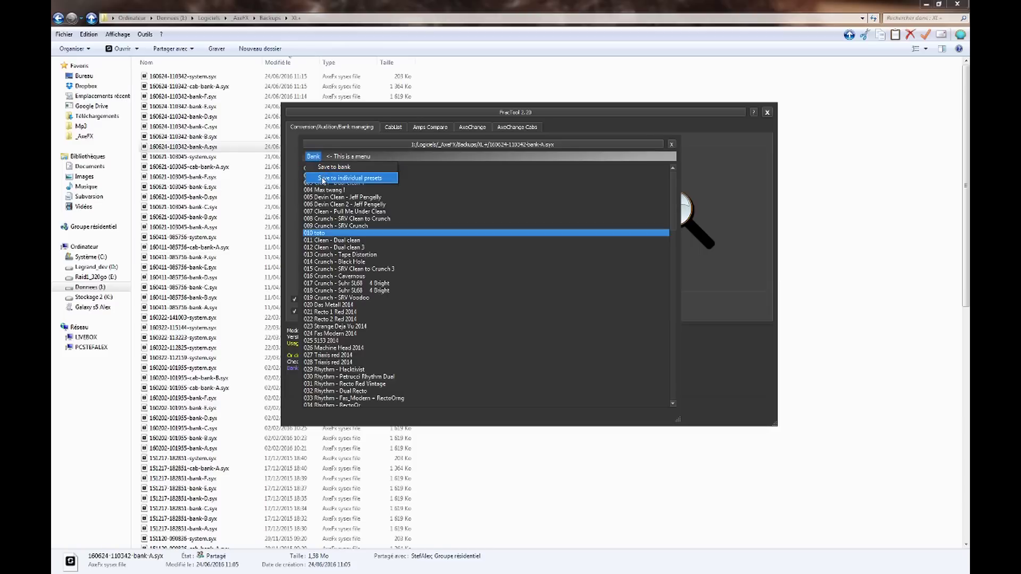
{"action": "left_click", "coordinate": [322, 179]}
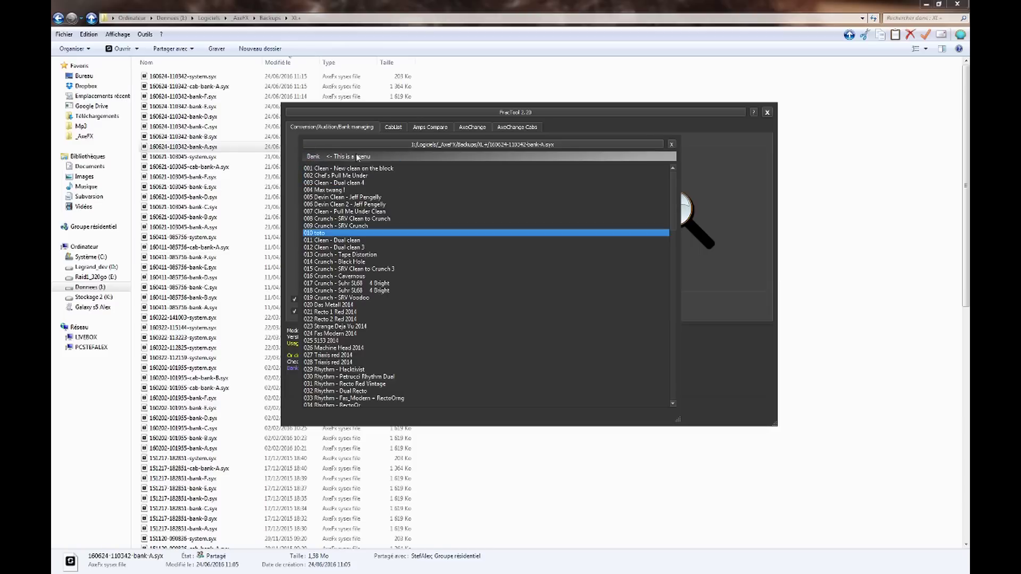
{"action": "left_click_drag", "start_coordinate": [218, 139], "coordinate": [402, 303]}
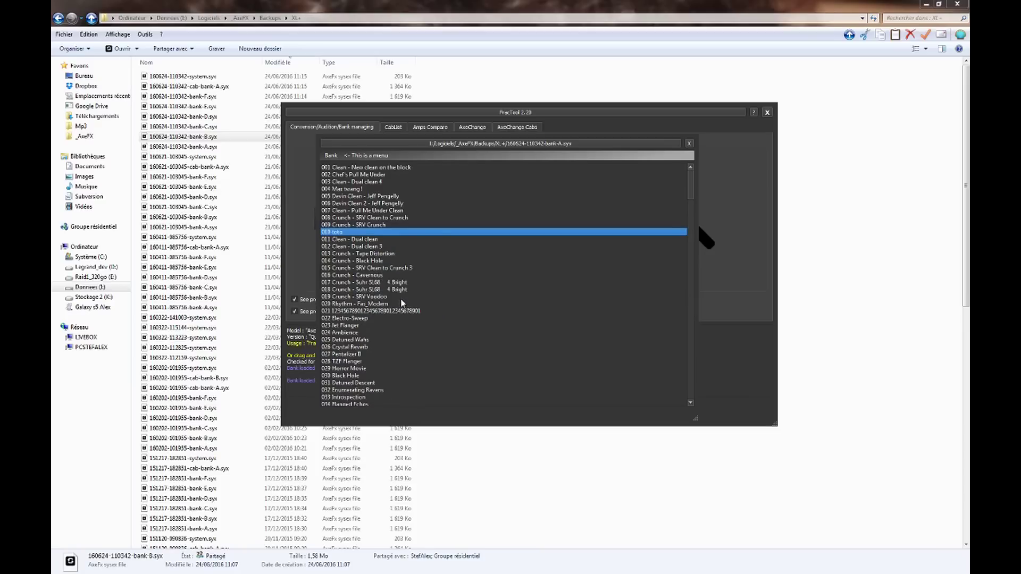
{"action": "left_click", "coordinate": [351, 306]}
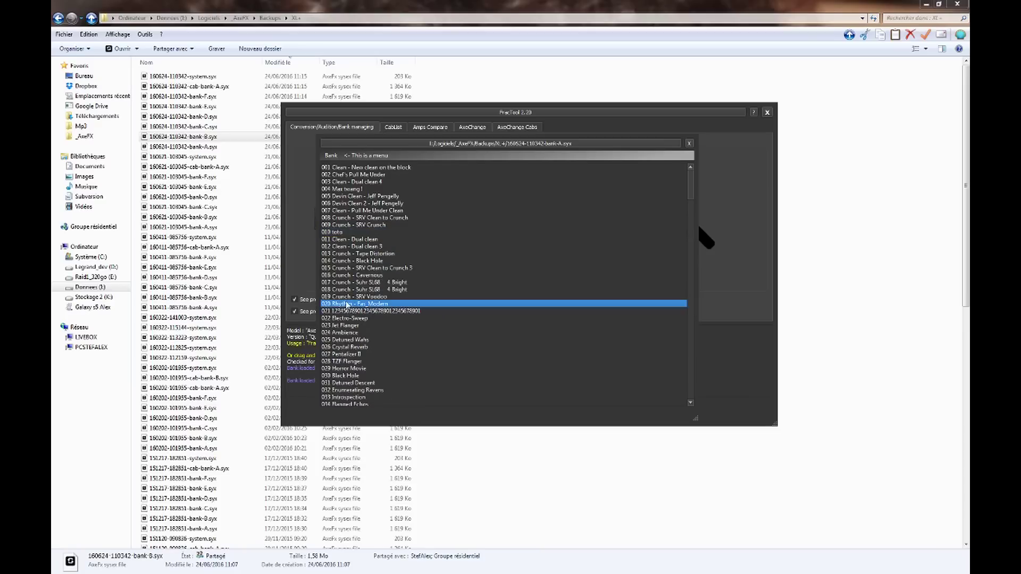
{"action": "left_click_drag", "start_coordinate": [689, 189], "coordinate": [664, 399]}
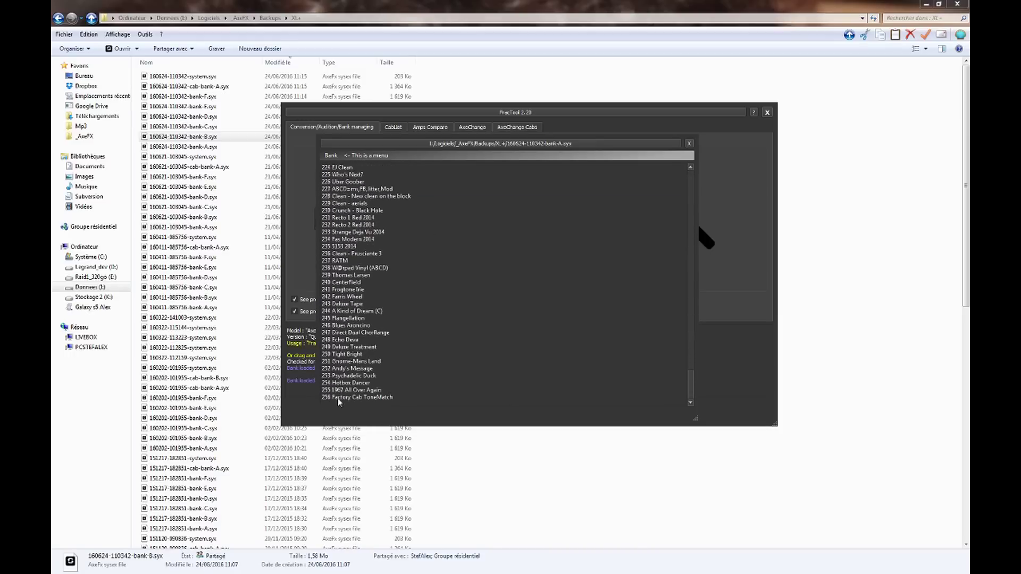
{"action": "left_click_drag", "start_coordinate": [688, 387], "coordinate": [684, 186]}
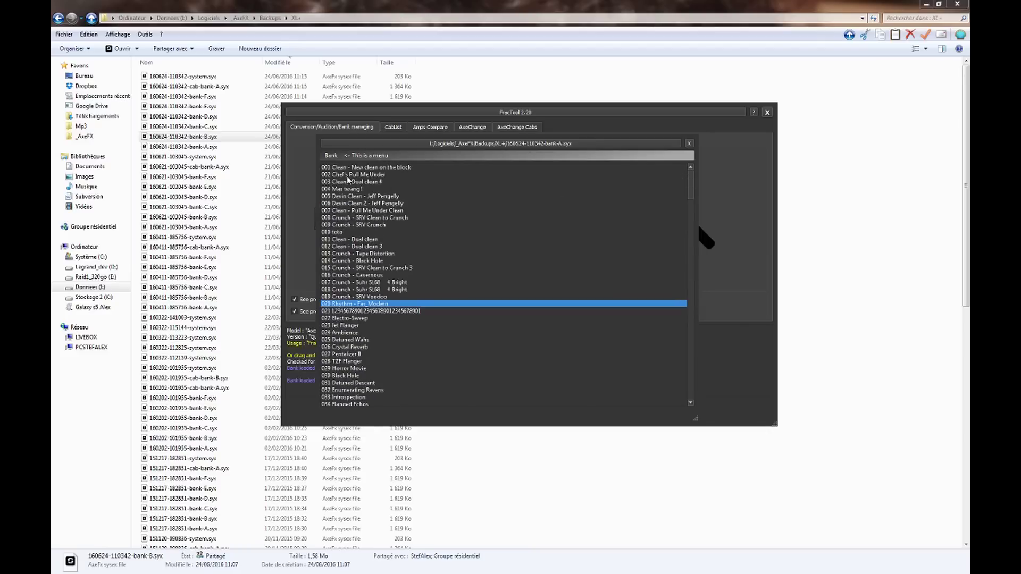
{"action": "left_click", "coordinate": [330, 157]}
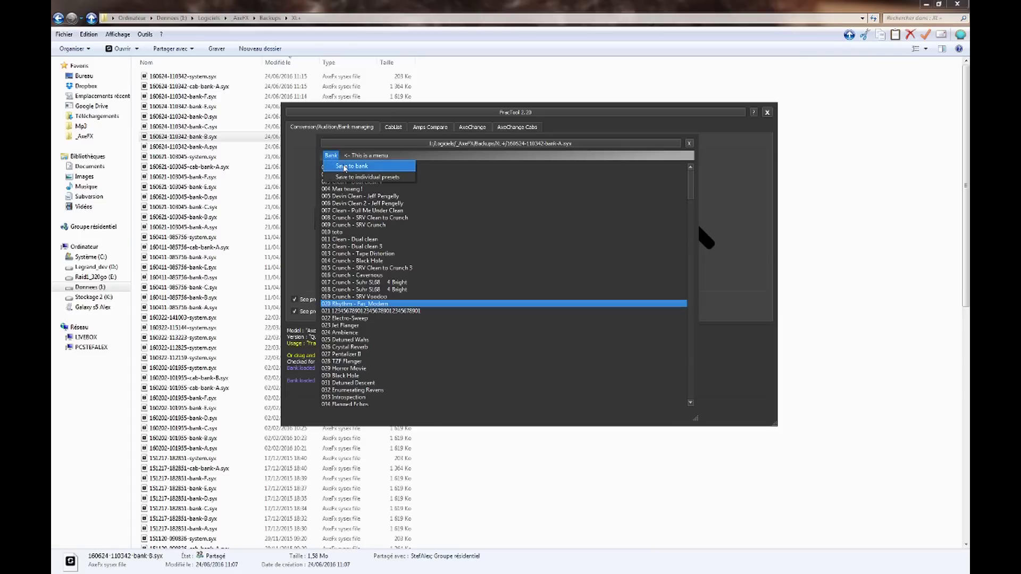
{"action": "left_click", "coordinate": [344, 168]}
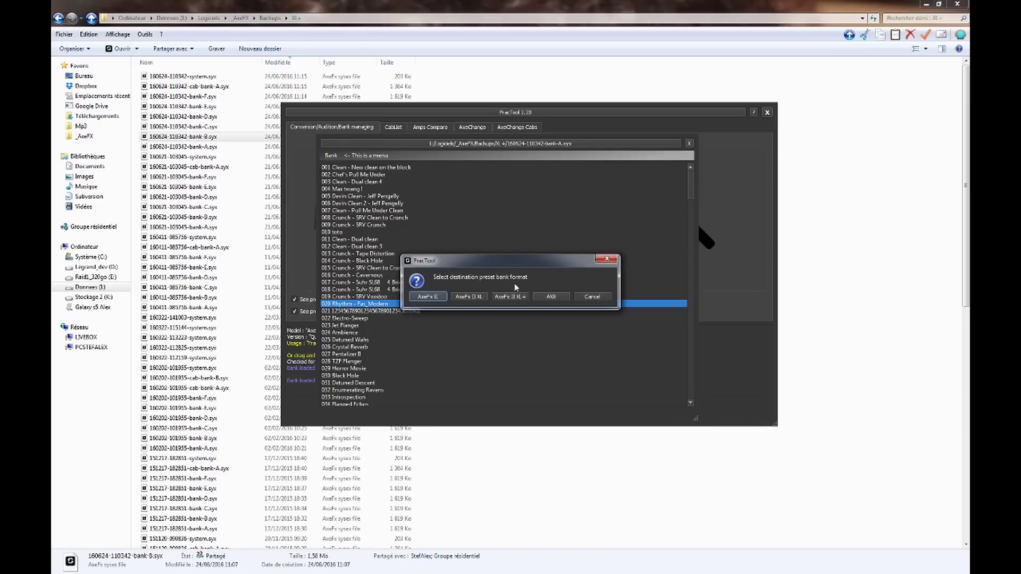
{"action": "left_click_drag", "start_coordinate": [495, 264], "coordinate": [484, 229]}
{"action": "left_click", "coordinate": [573, 258]}
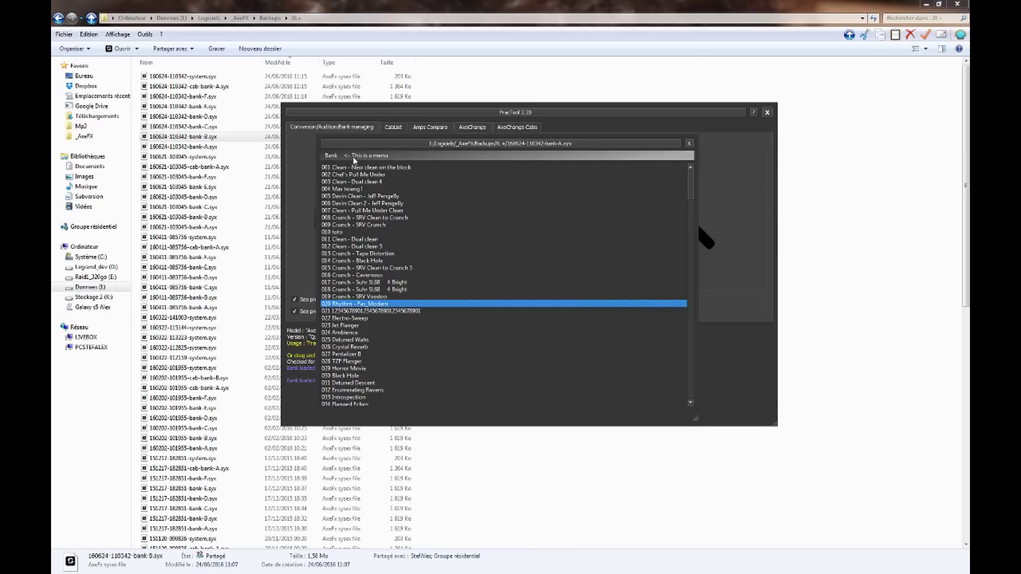
{"action": "left_click", "coordinate": [334, 158]}
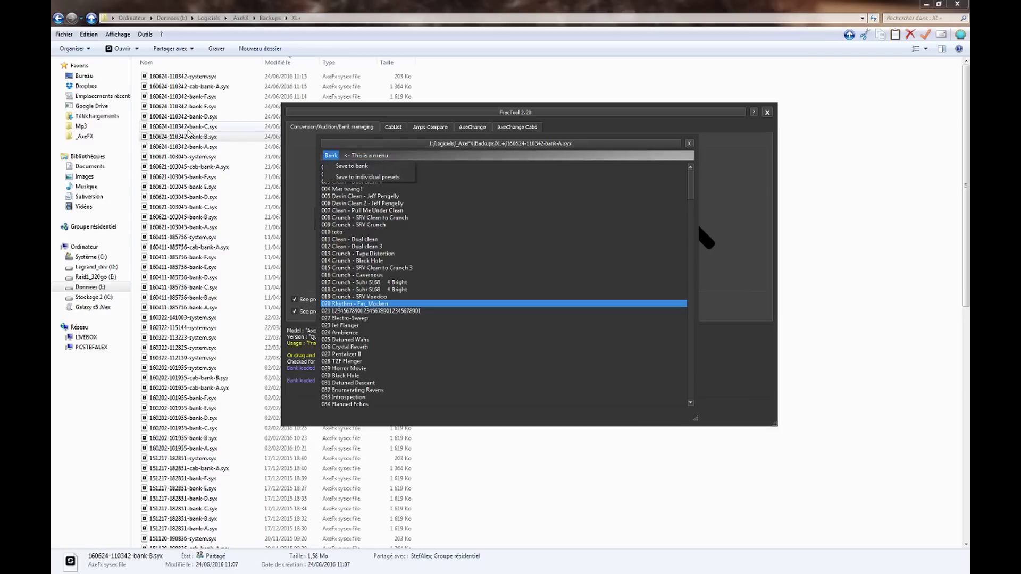
- Go to the _AxeFX Presets folder and insert Bulb OD.syx at the start of the bank list
{"action": "left_click", "coordinate": [241, 17]}
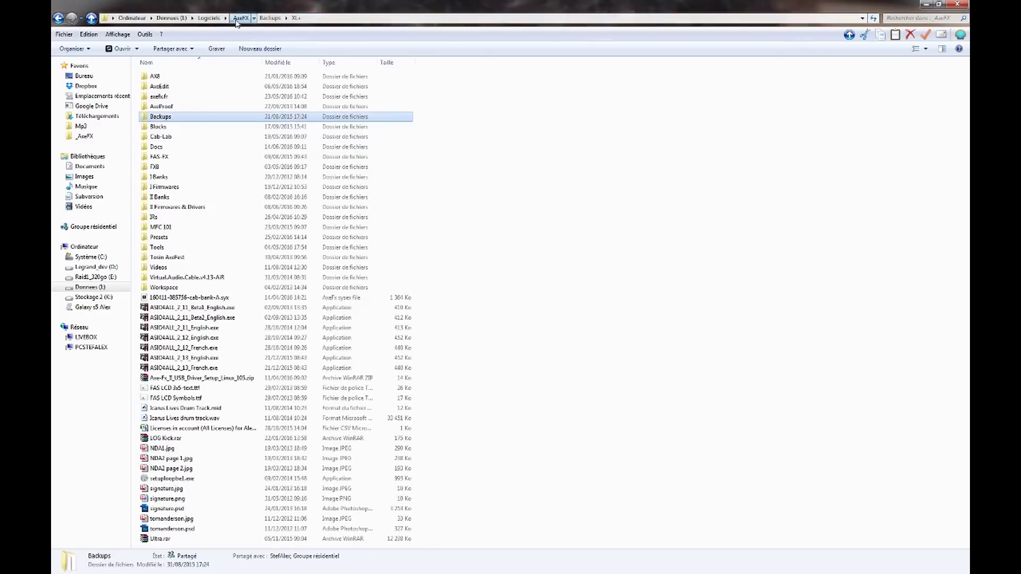
{"action": "double_click", "coordinate": [167, 236]}
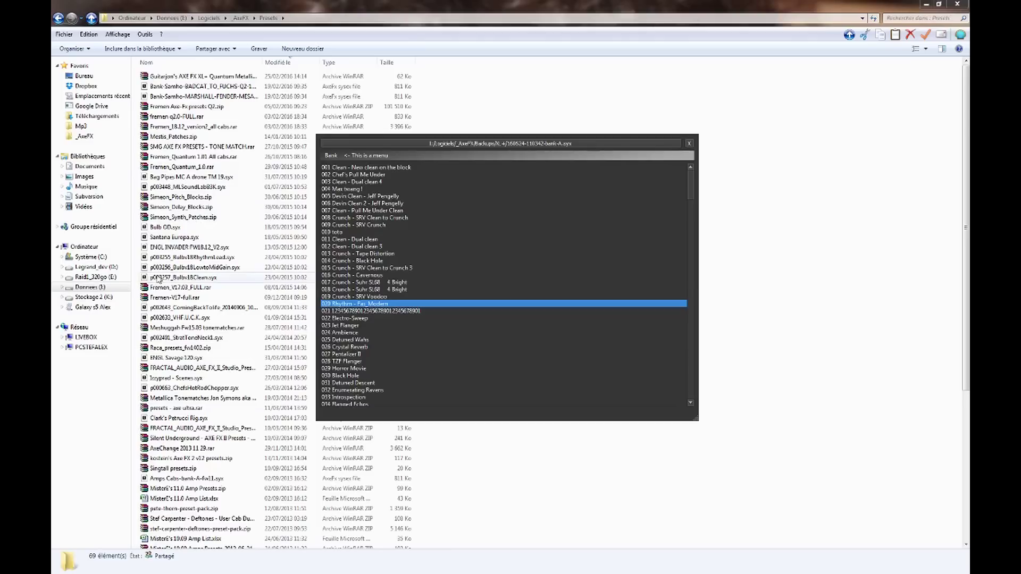
{"action": "left_click", "coordinate": [165, 227]}
{"action": "left_click_drag", "start_coordinate": [165, 228], "coordinate": [376, 167]}
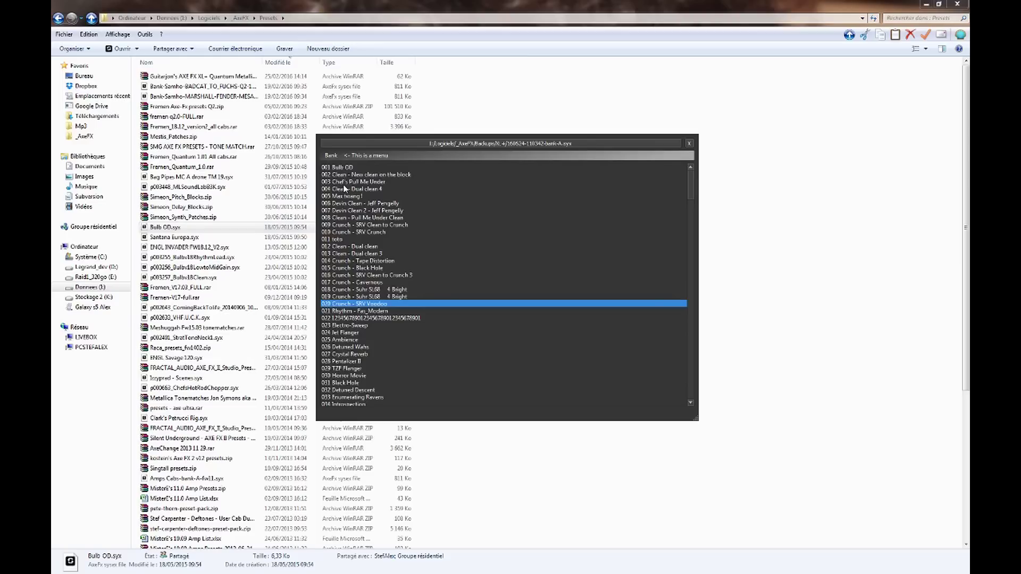
- Delete the Chef's Pull Me Under preset from the list and save the edited list to a bank
{"action": "left_click", "coordinate": [344, 182]}
{"action": "key", "text": "Delete"}
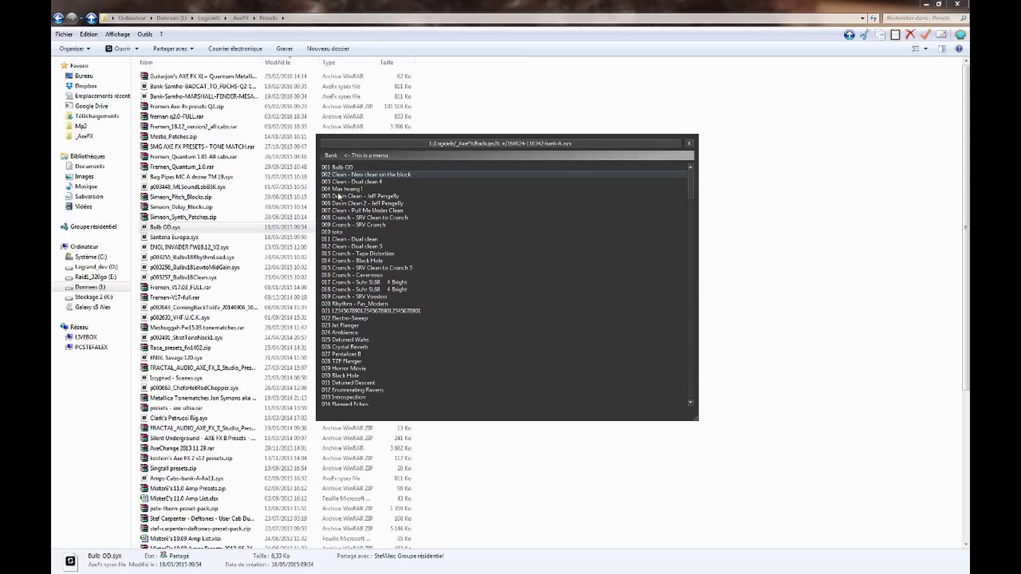
{"action": "left_click", "coordinate": [334, 157]}
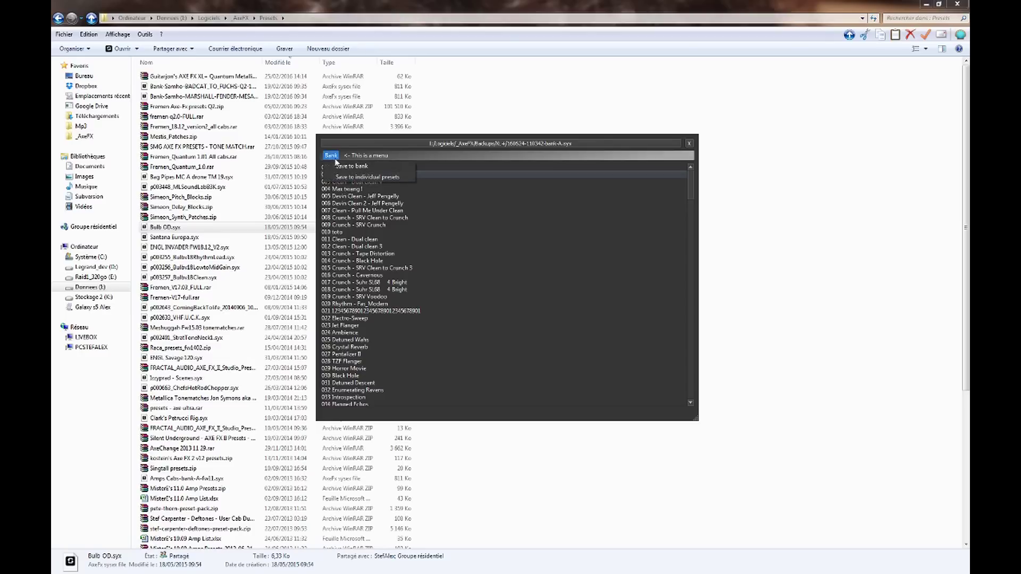
{"action": "left_click", "coordinate": [348, 165]}
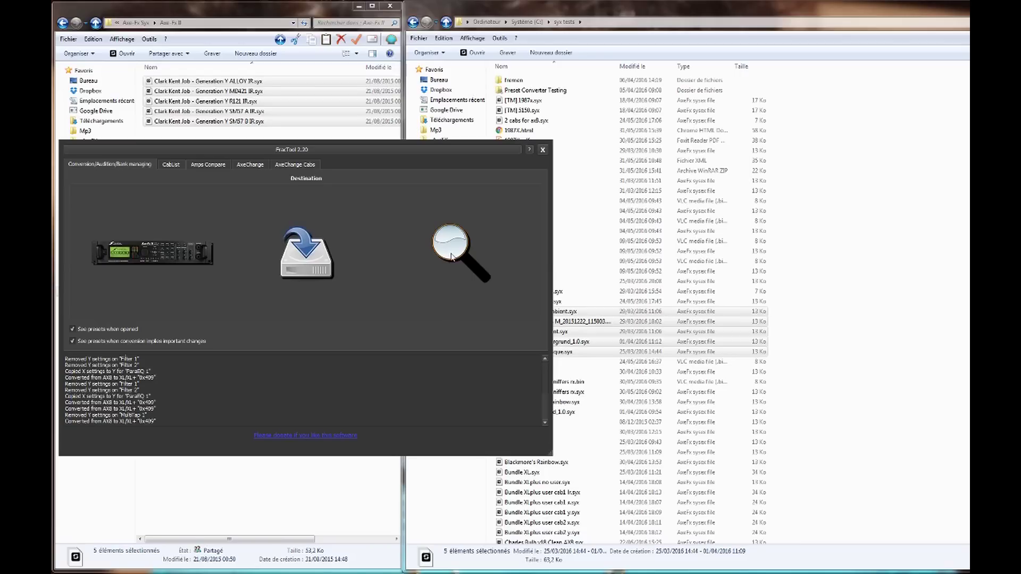
- Load the five selected Generation Y cab files with the disk as destination
{"action": "left_click", "coordinate": [258, 15]}
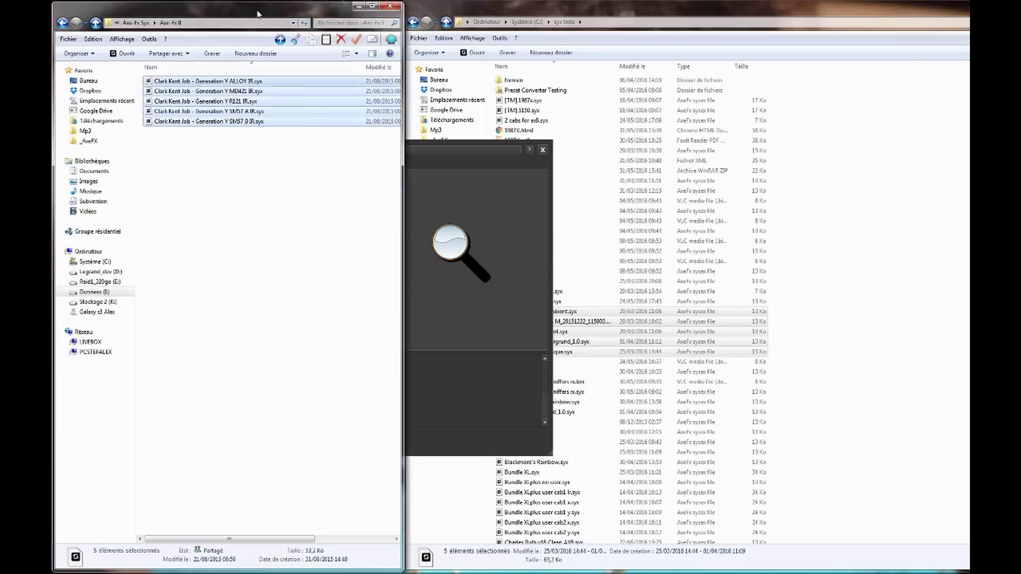
{"action": "left_click_drag", "start_coordinate": [234, 102], "coordinate": [309, 267]}
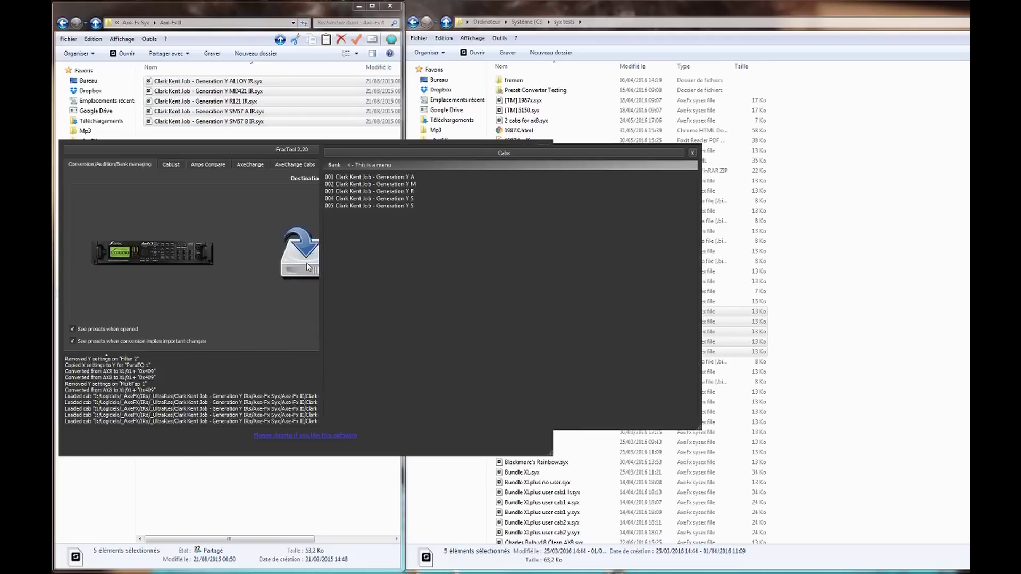
- Check the destination formats offered for saving the Generation Y cabs individually, then close the cab list without saving
{"action": "left_click_drag", "start_coordinate": [393, 152], "coordinate": [385, 201]}
{"action": "left_click", "coordinate": [324, 207]}
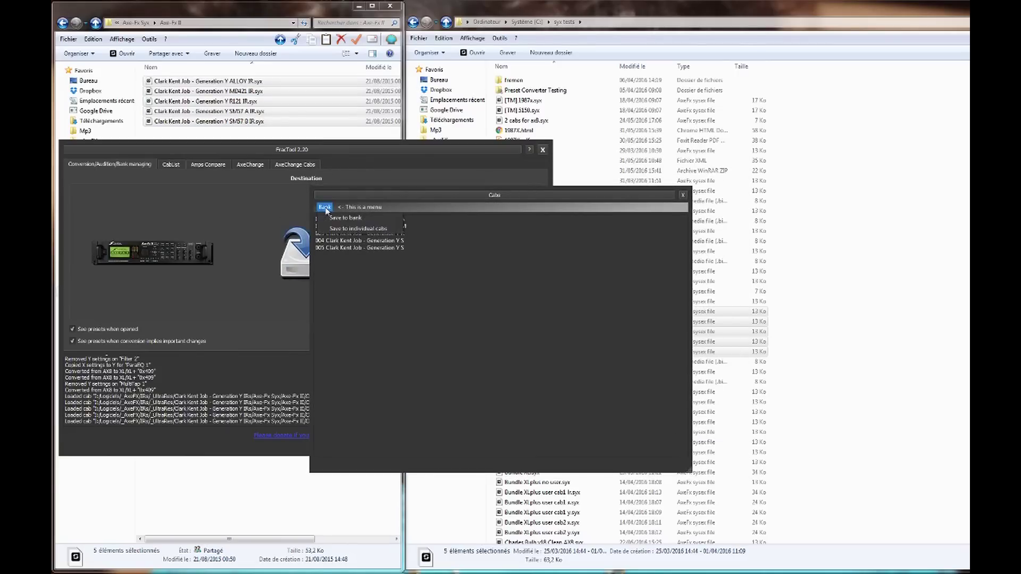
{"action": "left_click", "coordinate": [341, 237]}
{"action": "left_click", "coordinate": [343, 240]}
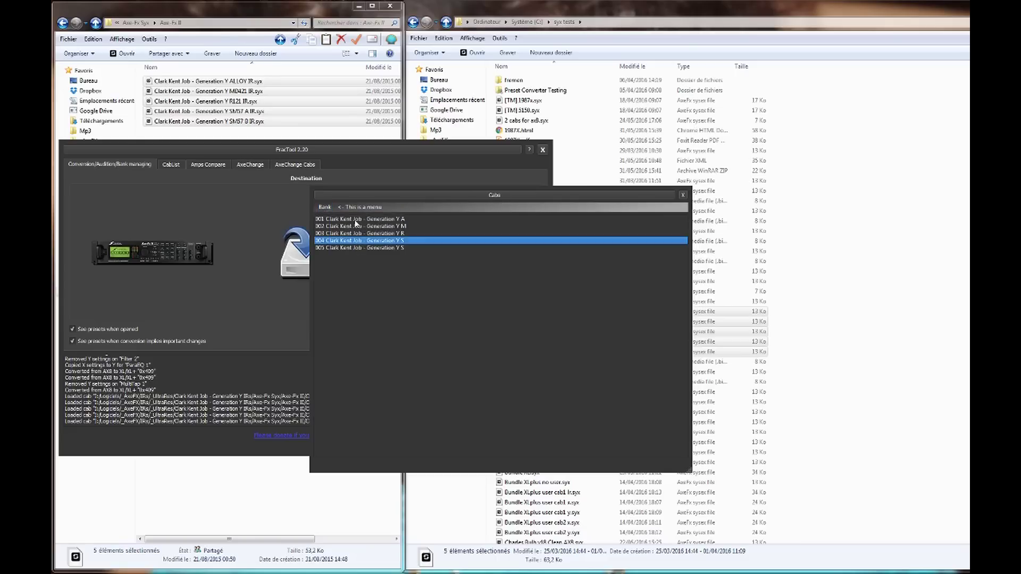
{"action": "left_click", "coordinate": [346, 248]}
{"action": "left_click", "coordinate": [345, 227]}
{"action": "left_click", "coordinate": [324, 206]}
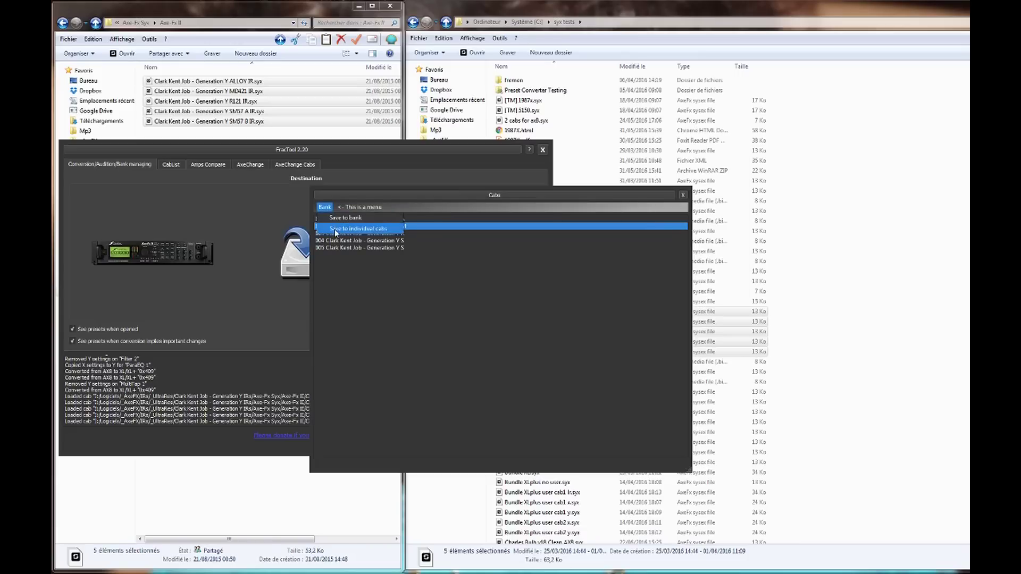
{"action": "left_click", "coordinate": [334, 229]}
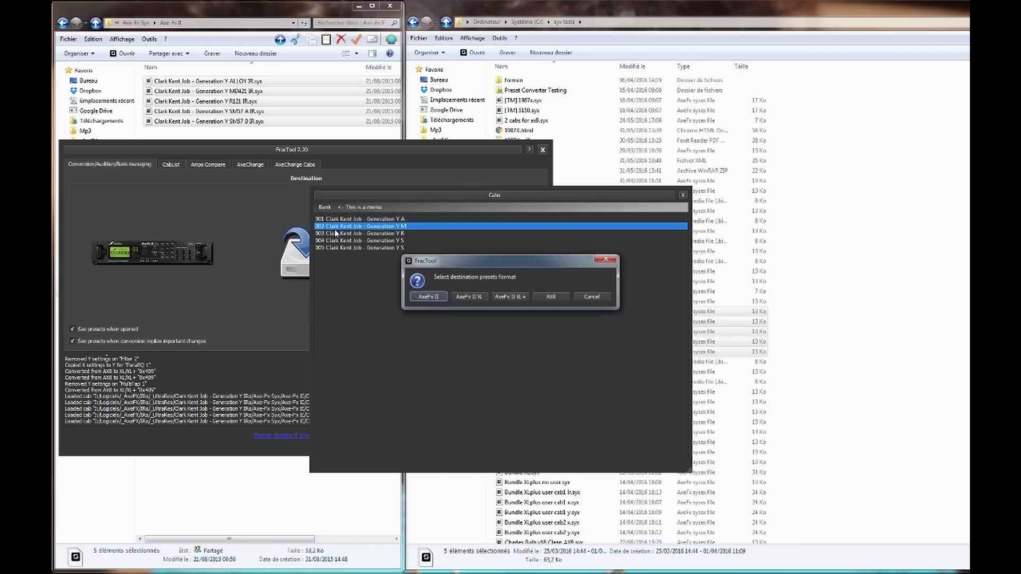
{"action": "left_click", "coordinate": [581, 298]}
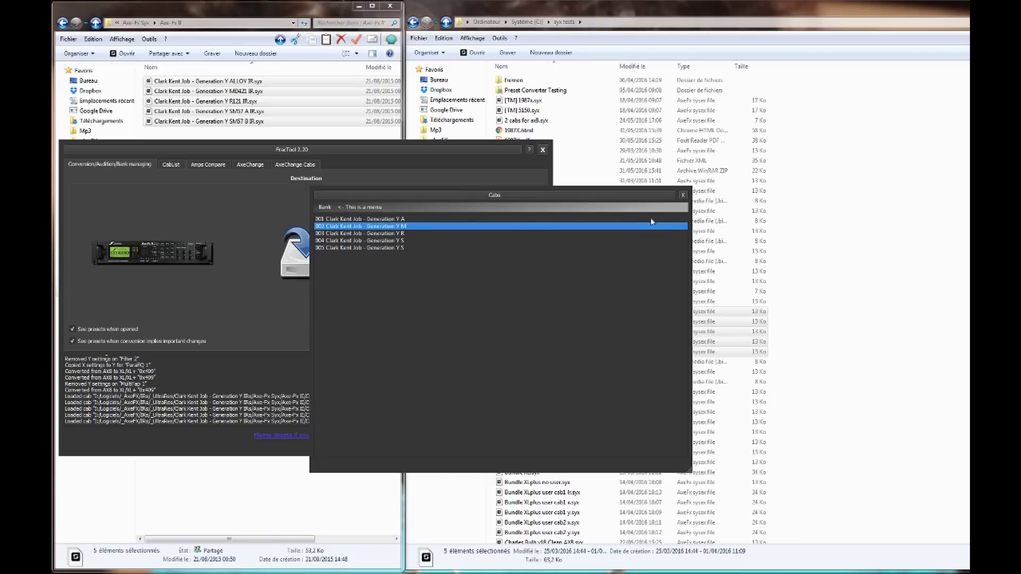
{"action": "left_click", "coordinate": [684, 196]}
- Load the five selected AX8 presets with the disk as destination, check the individual presets save option and close the list
{"action": "left_click", "coordinate": [691, 8]}
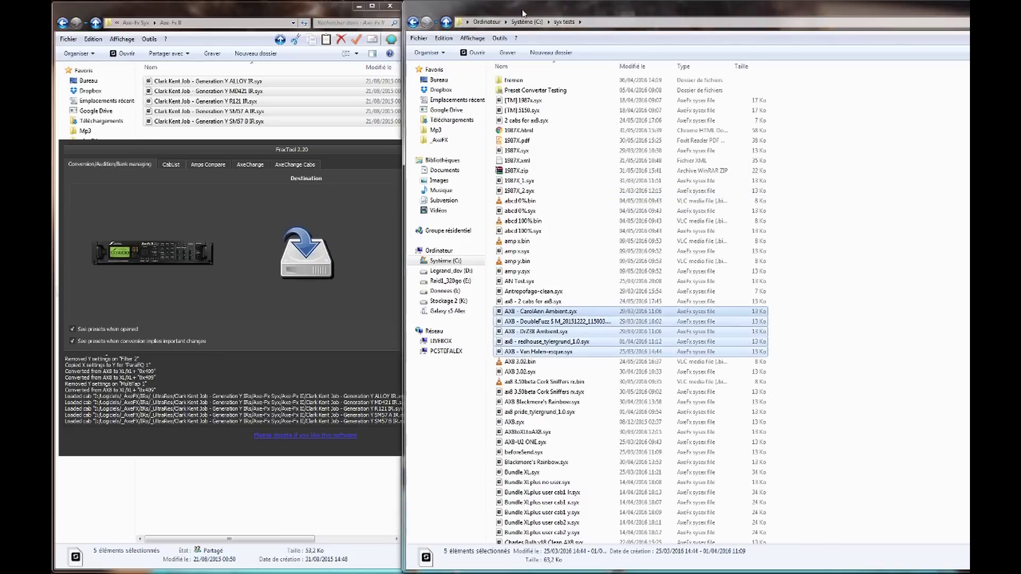
{"action": "left_click_drag", "start_coordinate": [531, 311], "coordinate": [307, 260]}
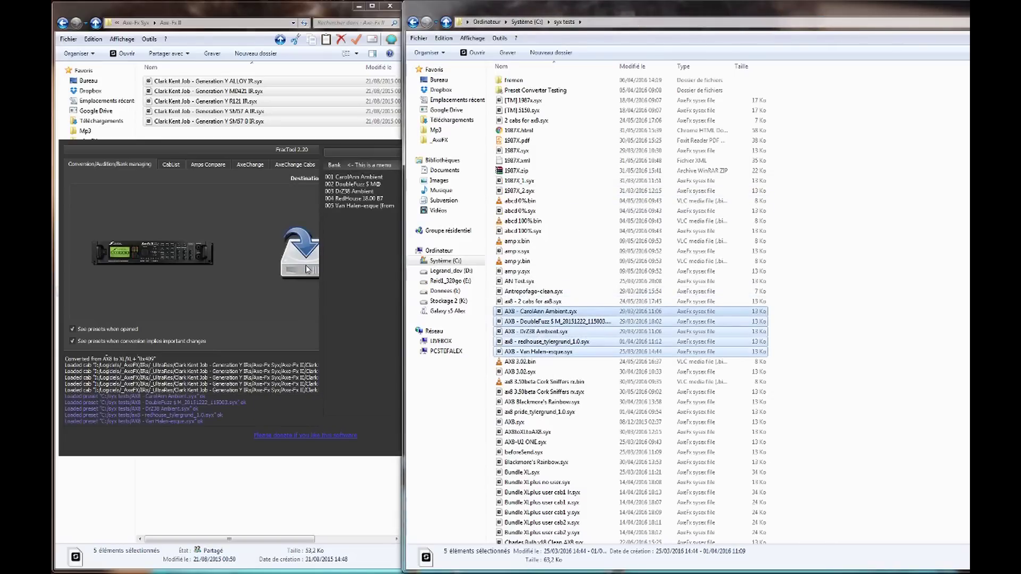
{"action": "left_click", "coordinate": [334, 164]}
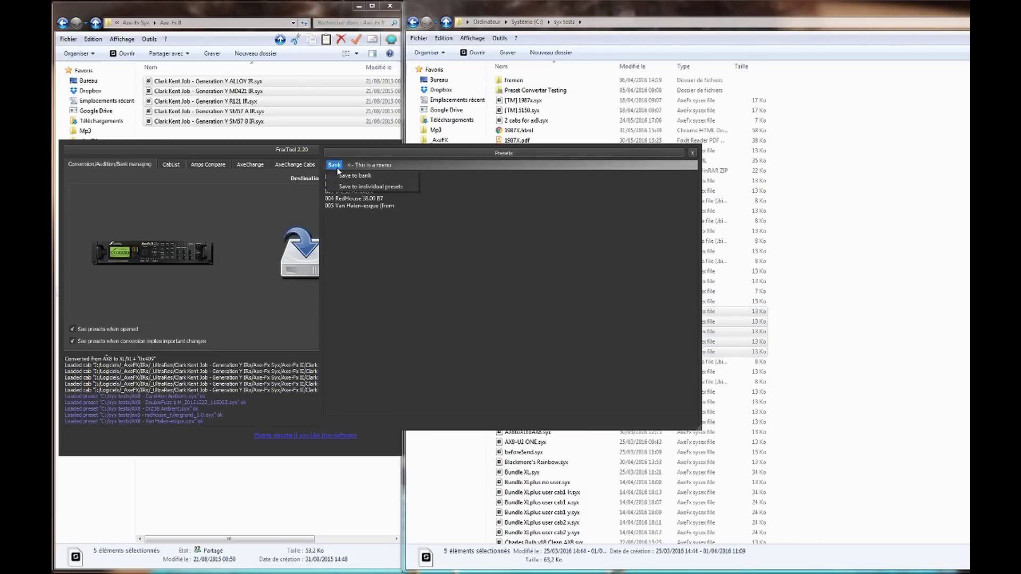
{"action": "left_click", "coordinate": [361, 187]}
{"action": "left_click", "coordinate": [692, 153]}
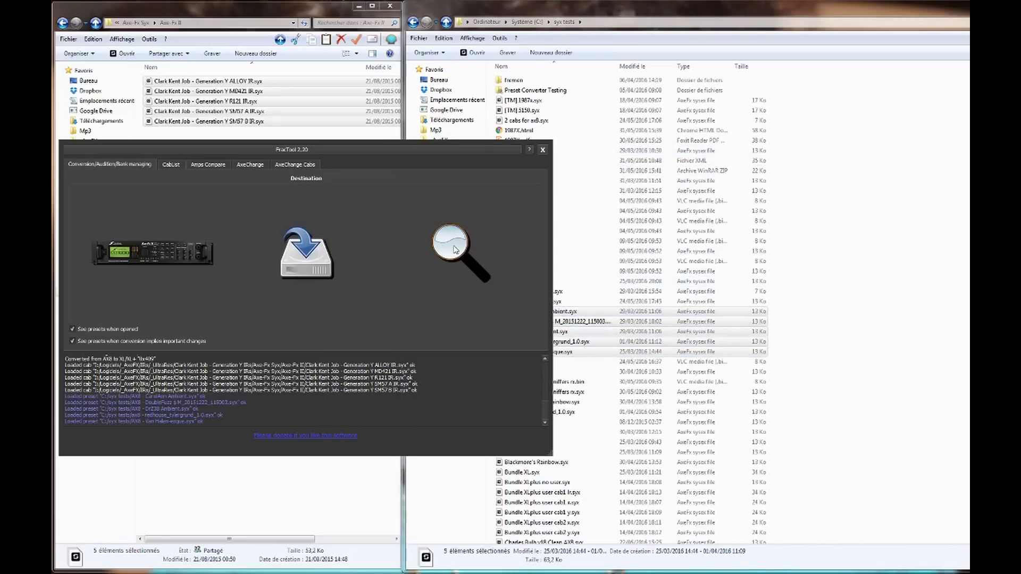
- Open the five Generation Y cab files to view them as a list, and close that list
{"action": "left_click", "coordinate": [505, 35]}
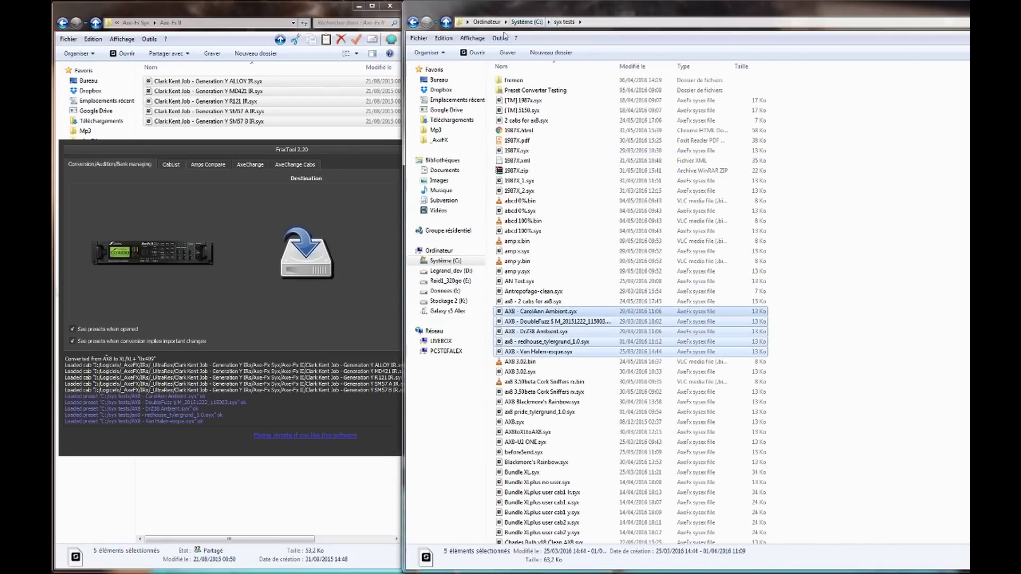
{"action": "left_click_drag", "start_coordinate": [537, 332], "coordinate": [380, 274]}
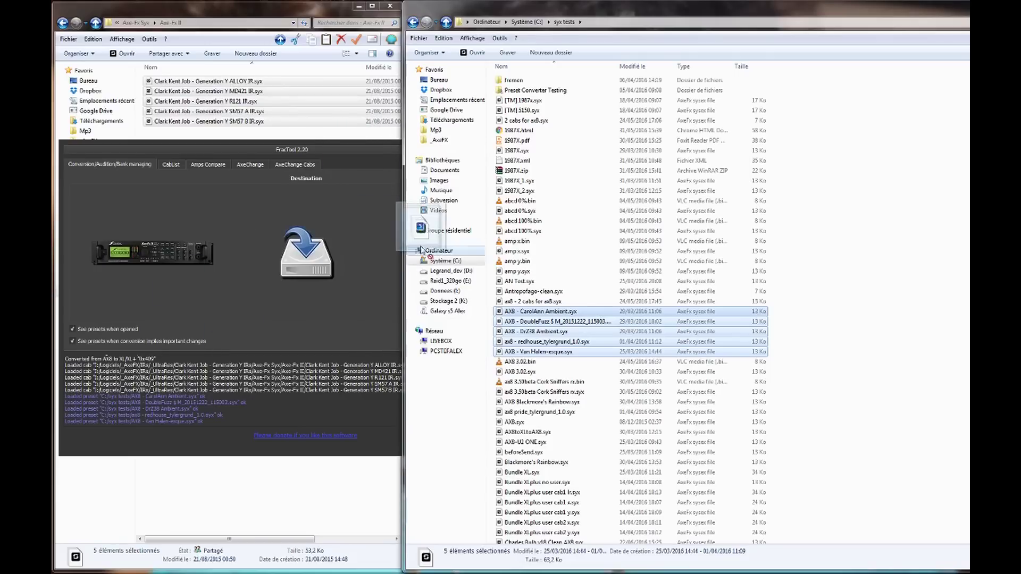
{"action": "left_click_drag", "start_coordinate": [370, 162], "coordinate": [215, 175]}
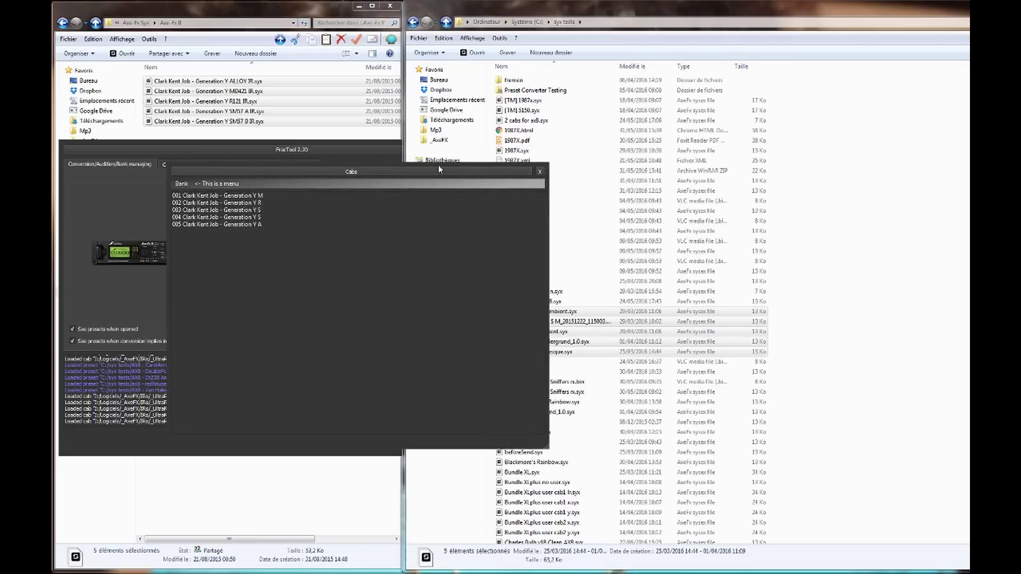
{"action": "left_click", "coordinate": [539, 171]}
- Open the five selected AX8 presets as a list with the magnifying glass as destination
{"action": "left_click_drag", "start_coordinate": [527, 314], "coordinate": [393, 250]}
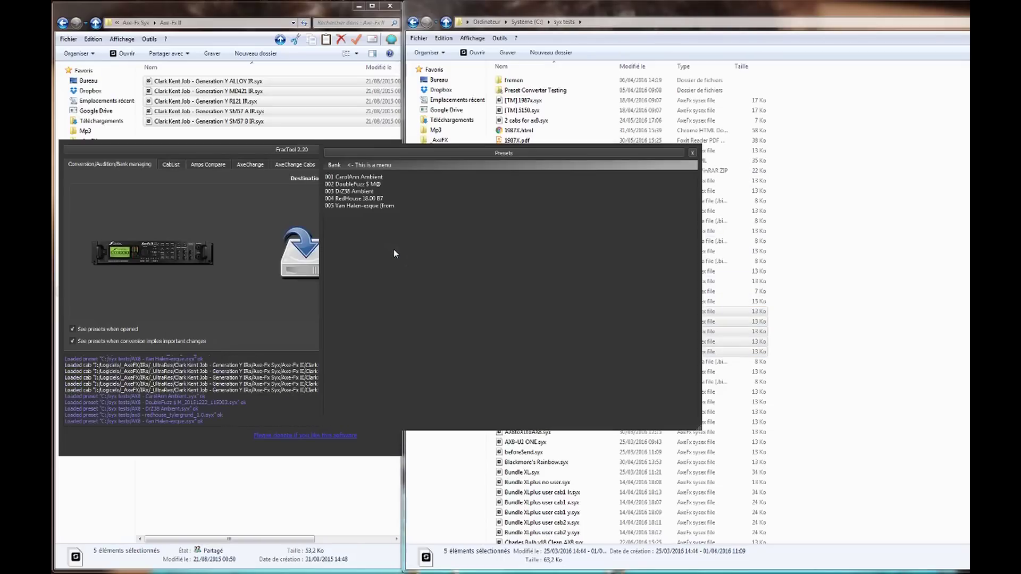
{"action": "left_click", "coordinate": [363, 180]}
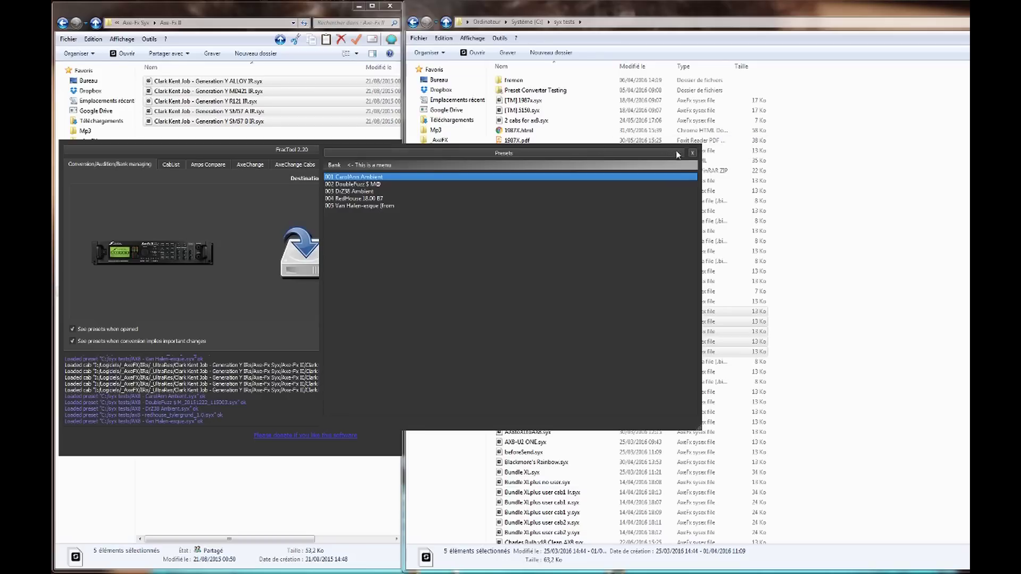
{"action": "left_click", "coordinate": [692, 153]}
{"action": "left_click_drag", "start_coordinate": [386, 151], "coordinate": [267, 157]}
{"action": "left_click_drag", "start_coordinate": [537, 319], "coordinate": [353, 273]}
{"action": "left_click", "coordinate": [360, 178]}
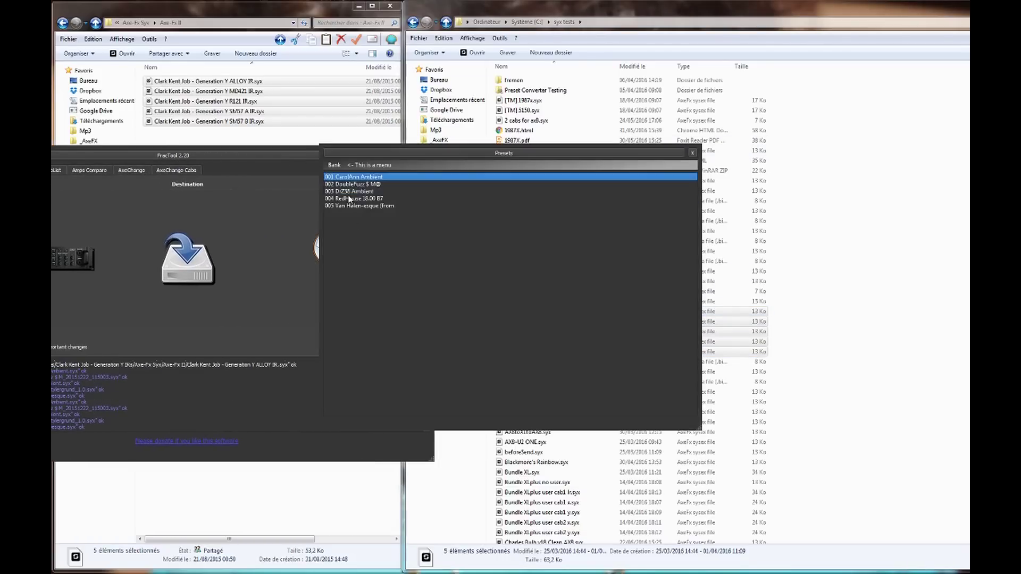
- View the layout of the DoubleFuzz $ M@ preset from the preset list
{"action": "left_click", "coordinate": [349, 198]}
{"action": "right_click", "coordinate": [349, 191]}
{"action": "left_click", "coordinate": [387, 194]}
{"action": "left_click", "coordinate": [354, 177]}
{"action": "right_click", "coordinate": [360, 177]}
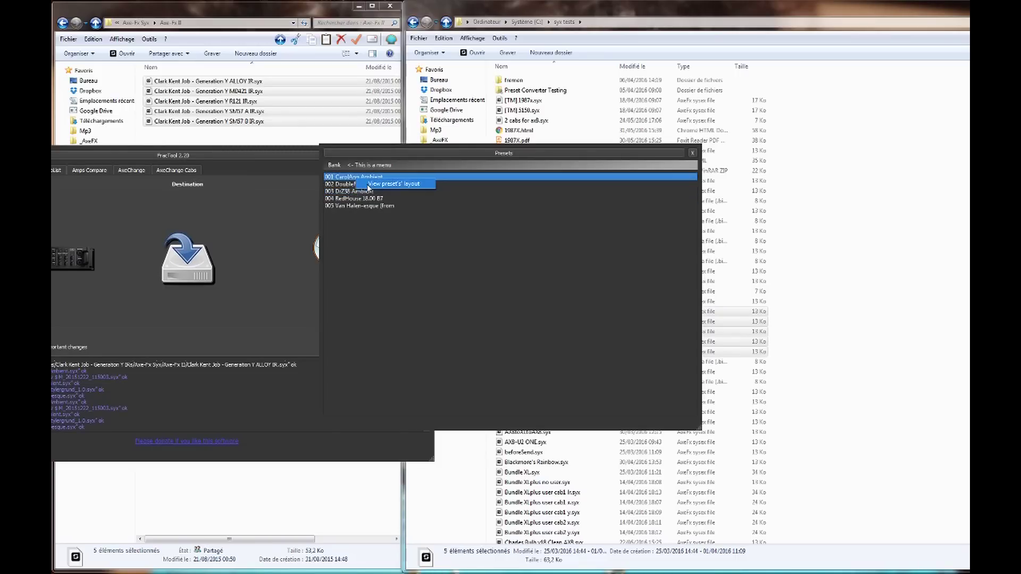
{"action": "left_click", "coordinate": [361, 218]}
{"action": "right_click", "coordinate": [339, 200]}
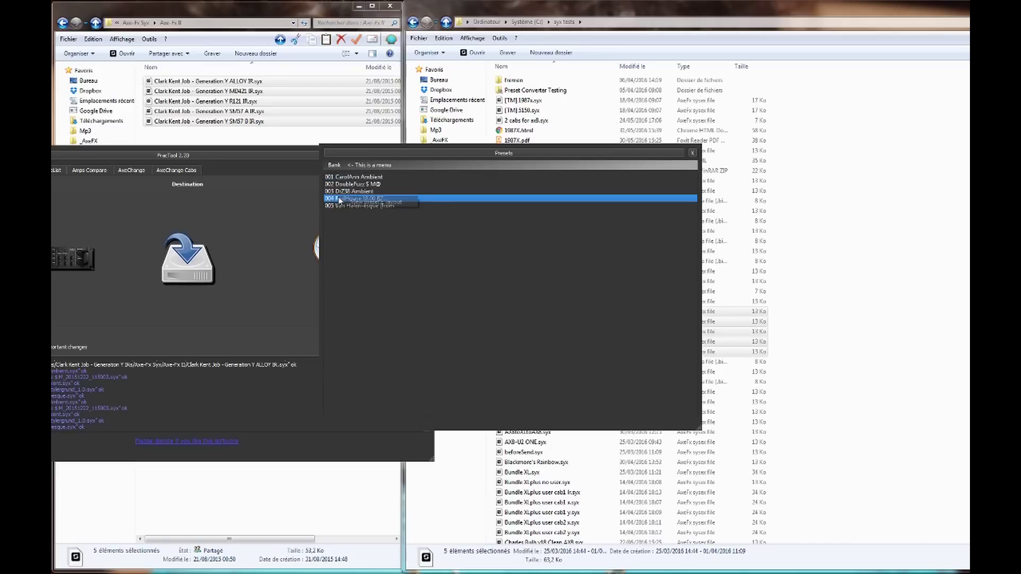
{"action": "right_click", "coordinate": [342, 176]}
{"action": "right_click", "coordinate": [342, 186]}
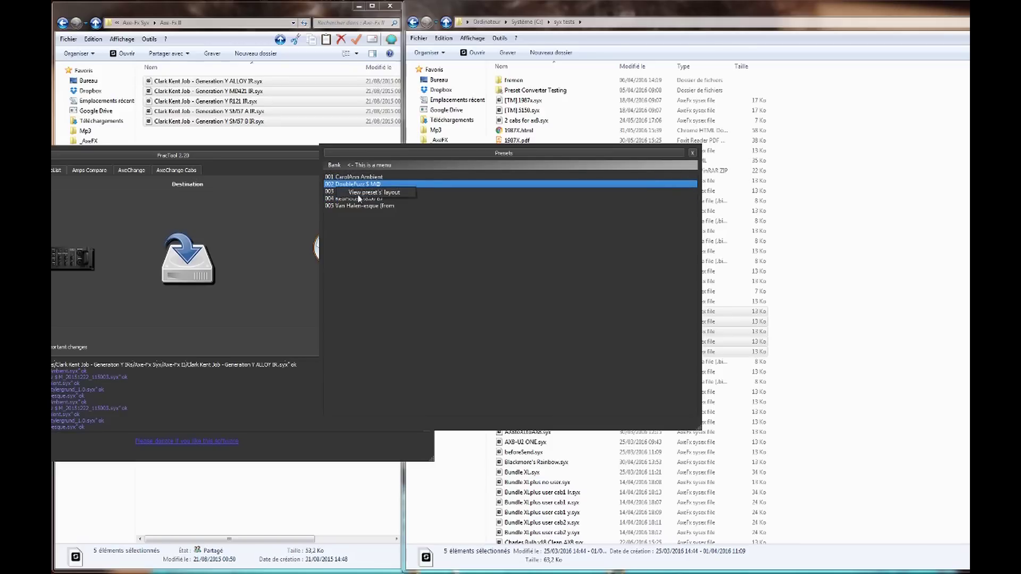
{"action": "left_click", "coordinate": [367, 193]}
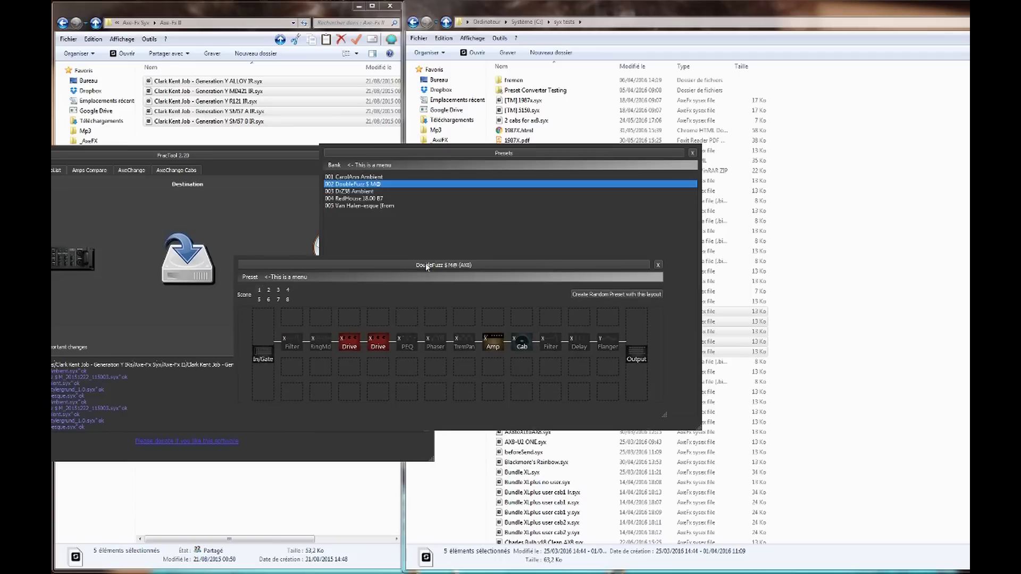
{"action": "left_click_drag", "start_coordinate": [426, 263], "coordinate": [410, 236]}
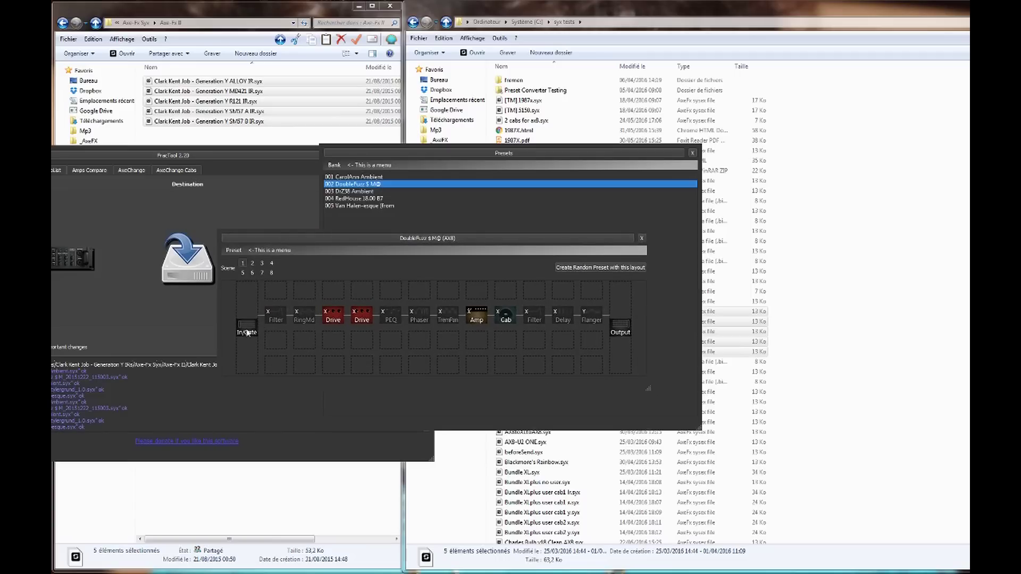
- Compare the block layout of the DoubleFuzz preset across scenes 1 to 5, returning to scene 1
{"action": "left_click", "coordinate": [251, 264]}
{"action": "left_click", "coordinate": [262, 264]}
{"action": "left_click", "coordinate": [272, 264]}
{"action": "left_click", "coordinate": [261, 264]}
{"action": "left_click", "coordinate": [252, 264]}
{"action": "left_click", "coordinate": [243, 263]}
{"action": "left_click", "coordinate": [262, 263]}
{"action": "left_click", "coordinate": [244, 273]}
{"action": "left_click", "coordinate": [242, 264]}
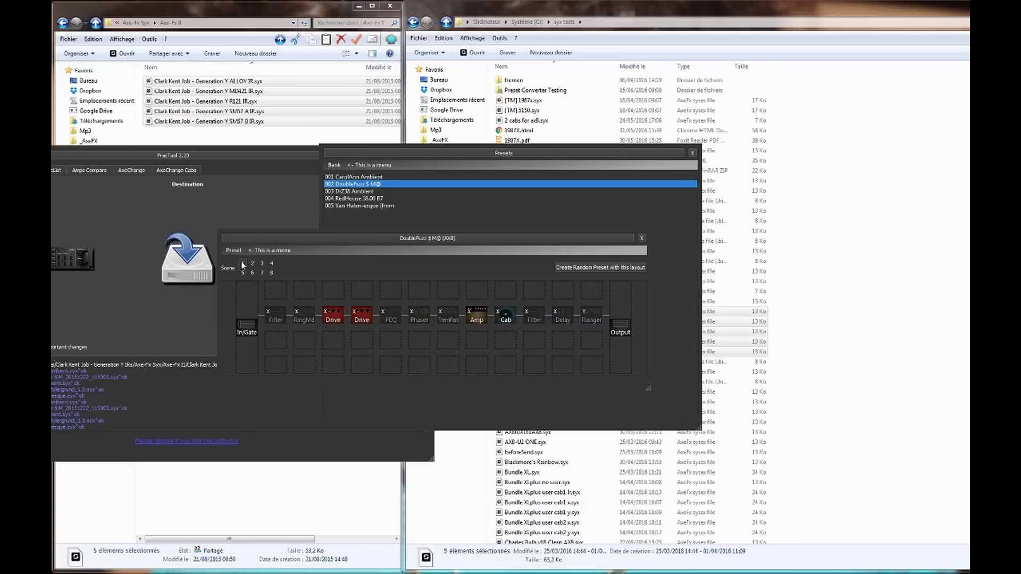
- Examine the parameters of the DoubleFuzz preset's Input Gate, first Drive and Amp blocks, then close the parameter view
{"action": "left_click", "coordinate": [246, 325]}
{"action": "left_click_drag", "start_coordinate": [449, 140], "coordinate": [578, 181]}
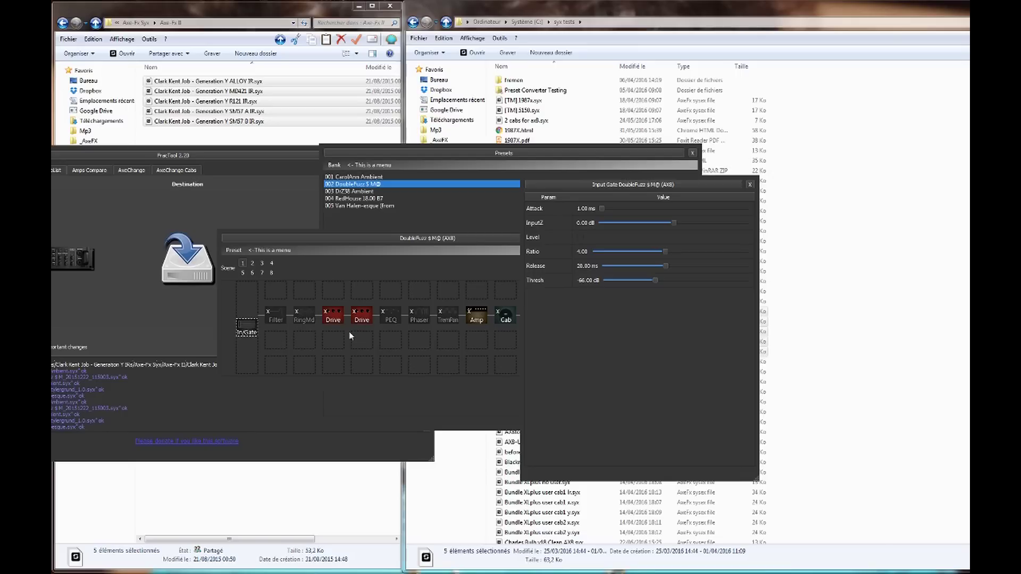
{"action": "left_click_drag", "start_coordinate": [405, 241], "coordinate": [356, 305]}
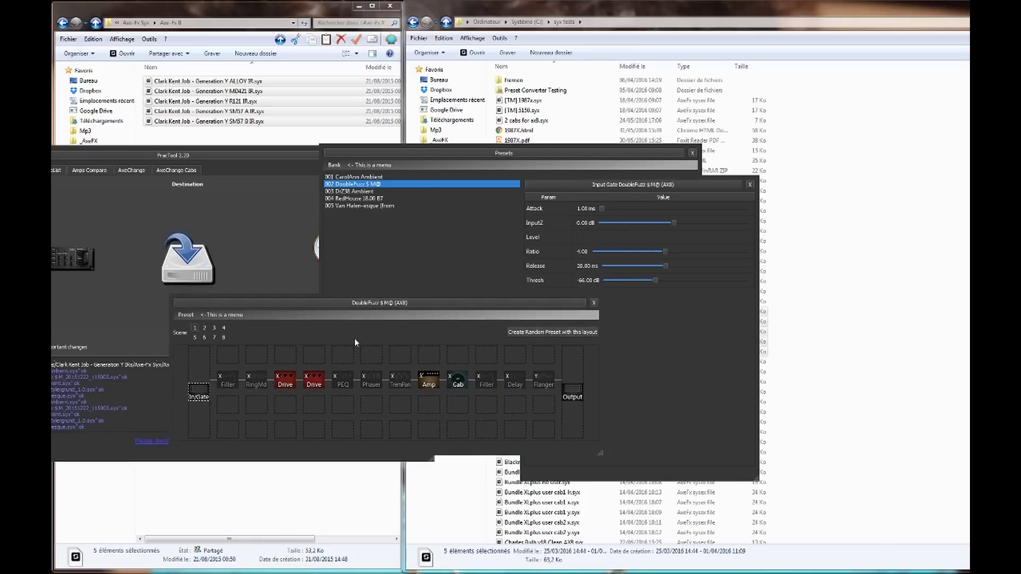
{"action": "left_click", "coordinate": [285, 381]}
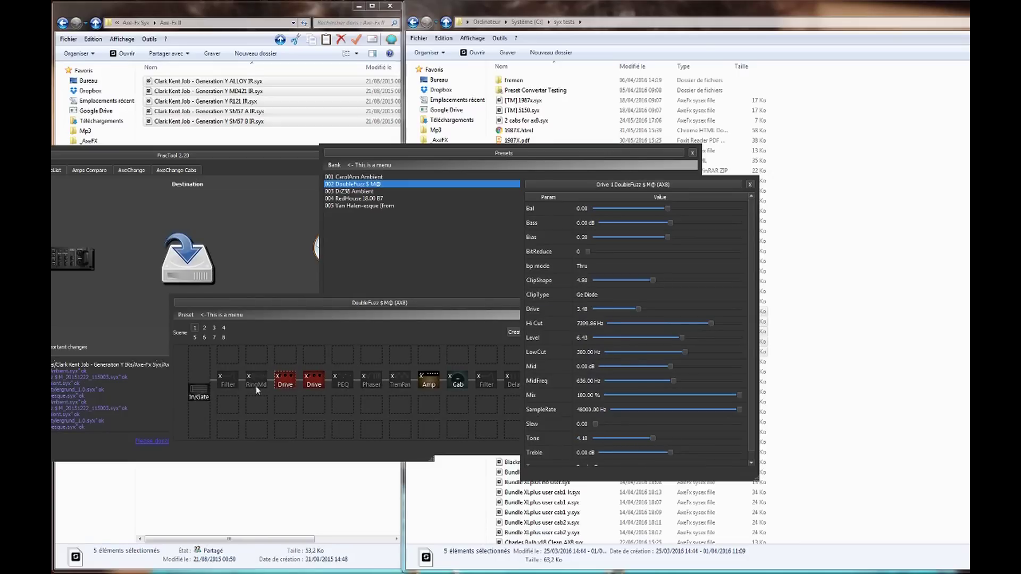
{"action": "left_click", "coordinate": [428, 386]}
{"action": "left_click_drag", "start_coordinate": [750, 232], "coordinate": [748, 203]}
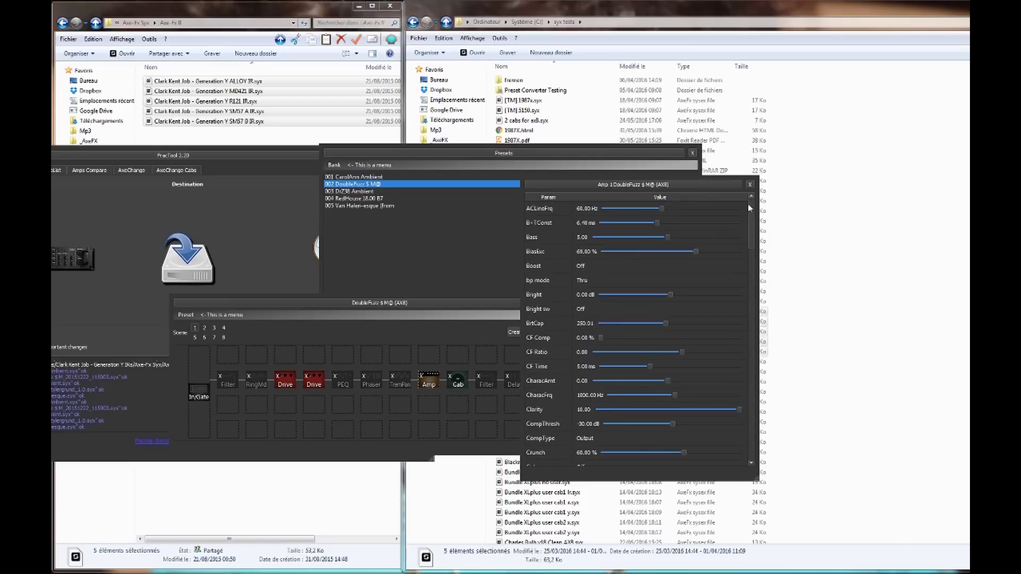
{"action": "left_click", "coordinate": [750, 184]}
- Export the DoubleFuzz preset to PDF as AX8 - Van Halen-esque.pdf in the syx tests folder
{"action": "left_click", "coordinate": [181, 316]}
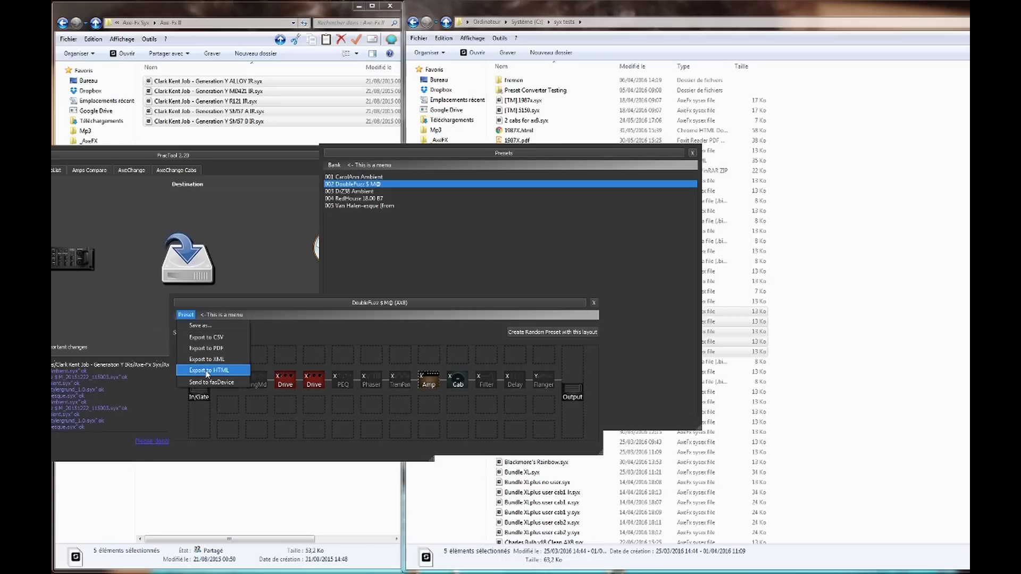
{"action": "left_click", "coordinate": [212, 351]}
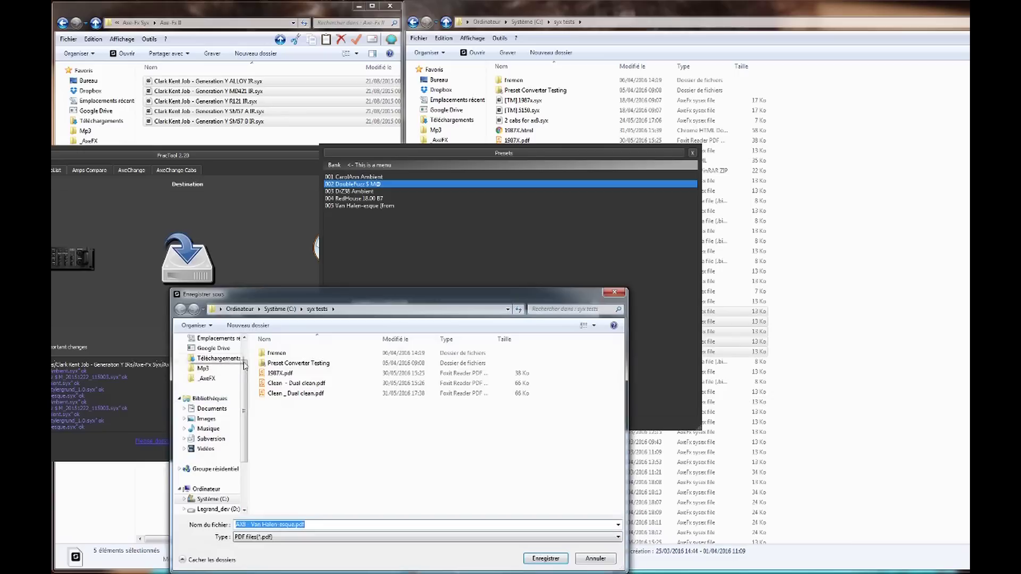
{"action": "left_click", "coordinate": [546, 558]}
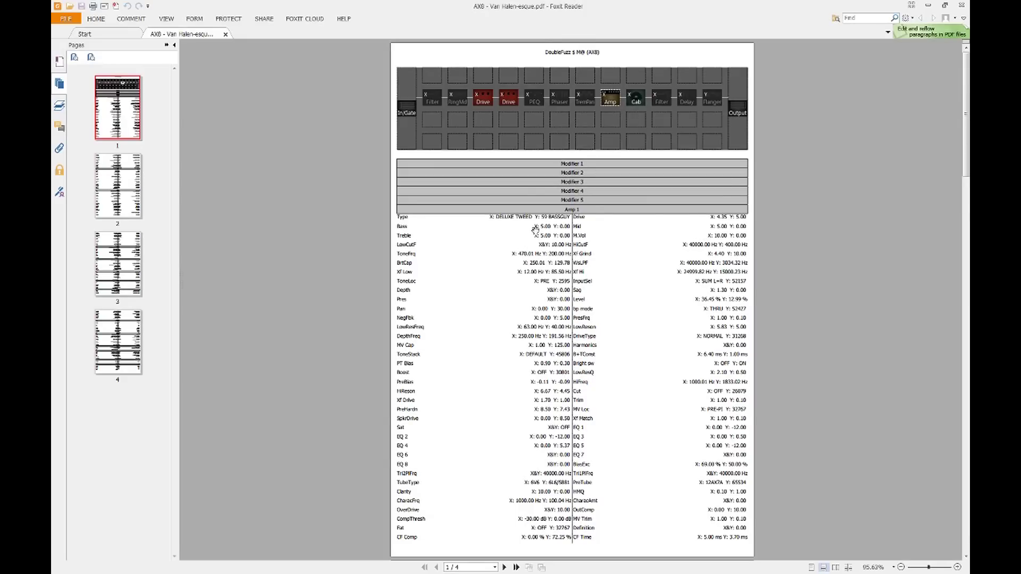
- Read through the exported preset PDF from the first page to the last, and close the PDF reader
{"action": "scroll", "coordinate": [529, 236], "scroll_direction": "down", "scroll_amount": 6}
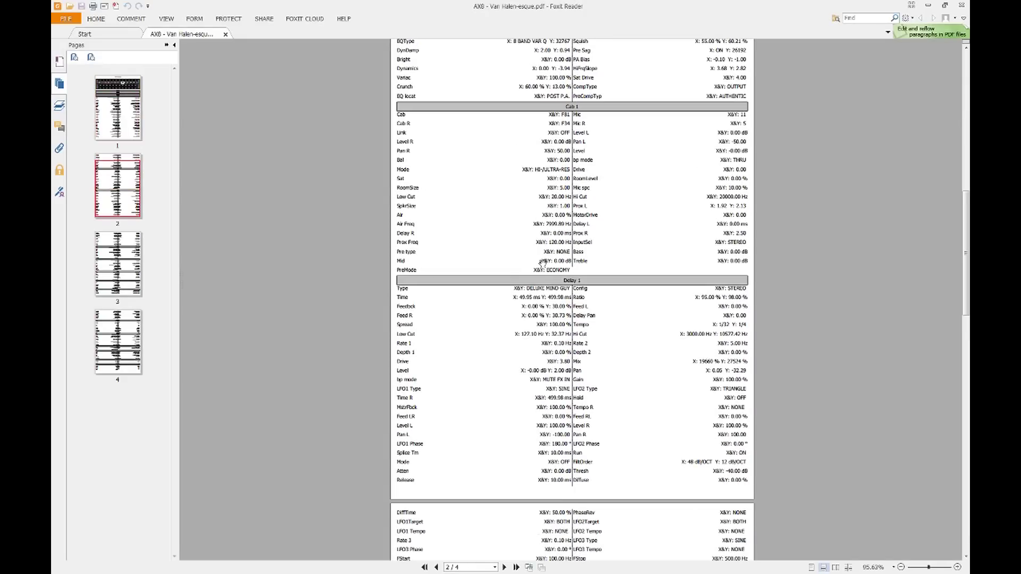
{"action": "scroll", "coordinate": [560, 315], "scroll_direction": "down", "scroll_amount": 12}
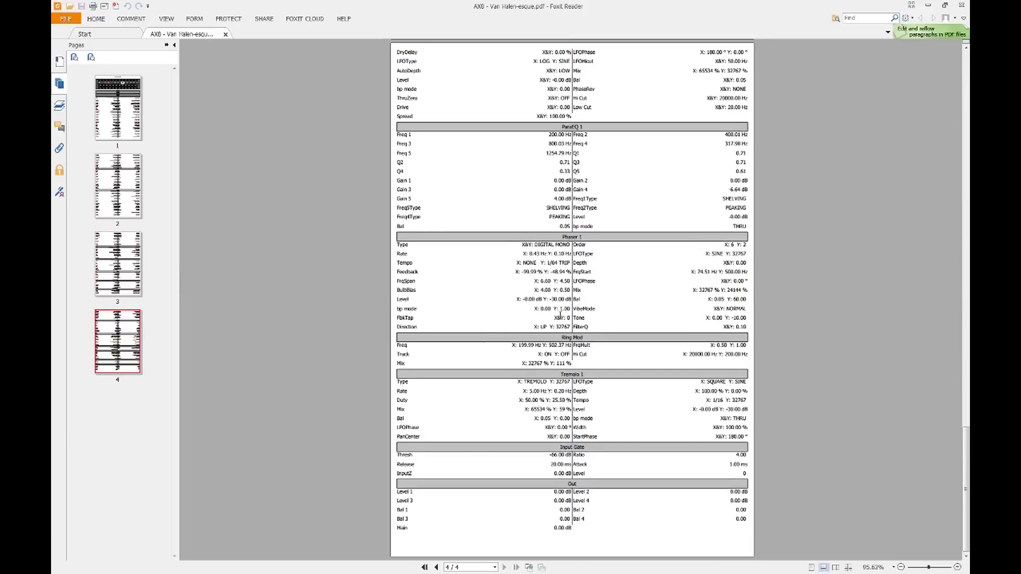
{"action": "scroll", "coordinate": [560, 315], "scroll_direction": "up", "scroll_amount": 18}
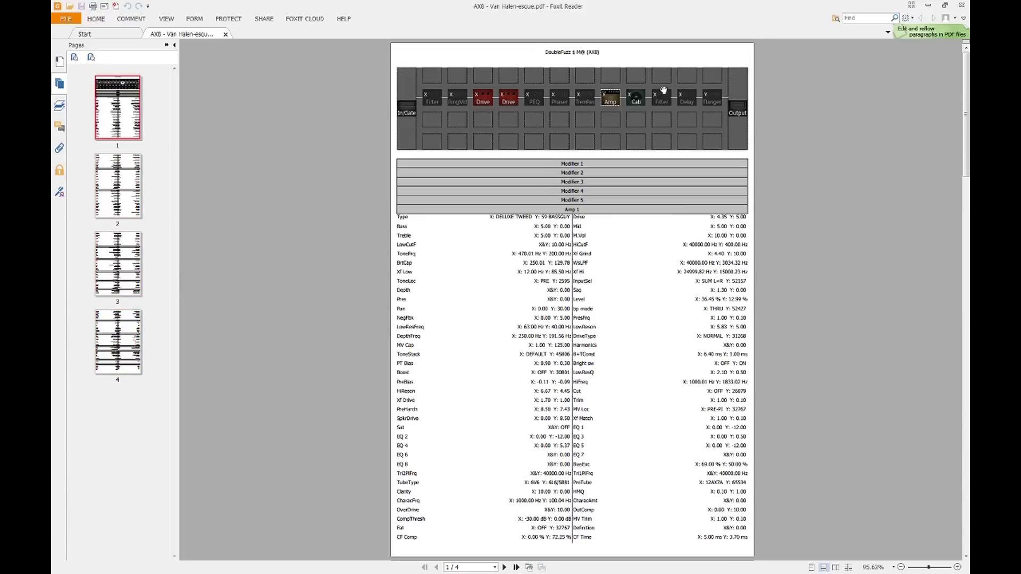
{"action": "left_click", "coordinate": [959, 6]}
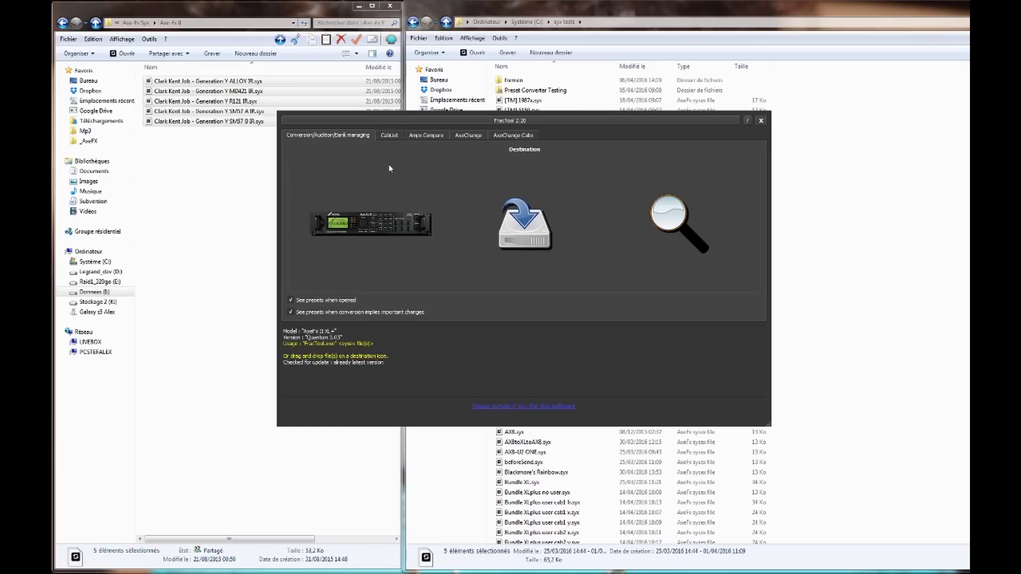
- Build the preset-to-cabs list from the Axe-Fx, cutting the polling short, and look through the Rhythm presets
{"action": "left_click", "coordinate": [389, 137]}
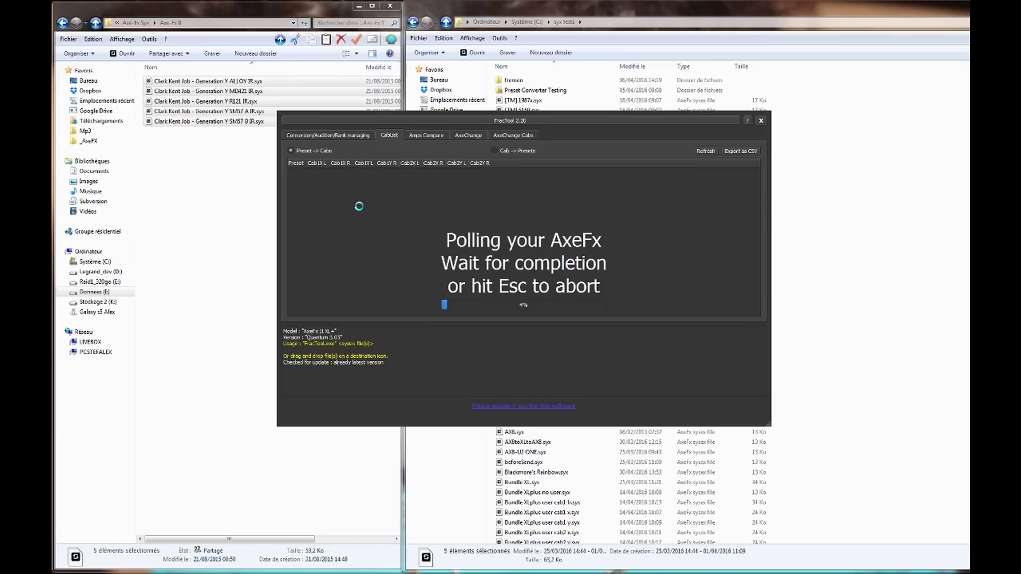
{"action": "key", "text": "Escape"}
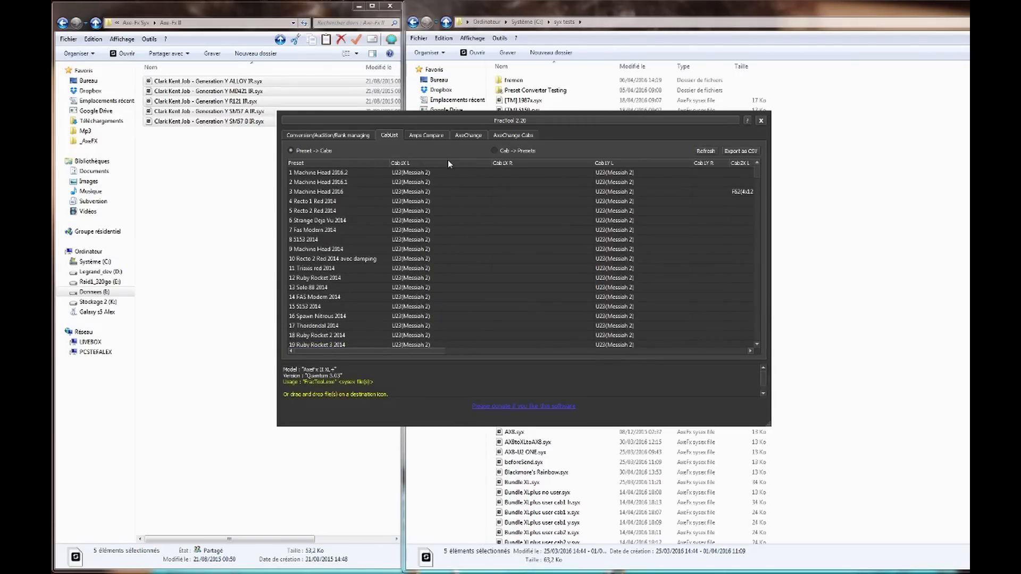
{"action": "left_click_drag", "start_coordinate": [757, 171], "coordinate": [759, 192]}
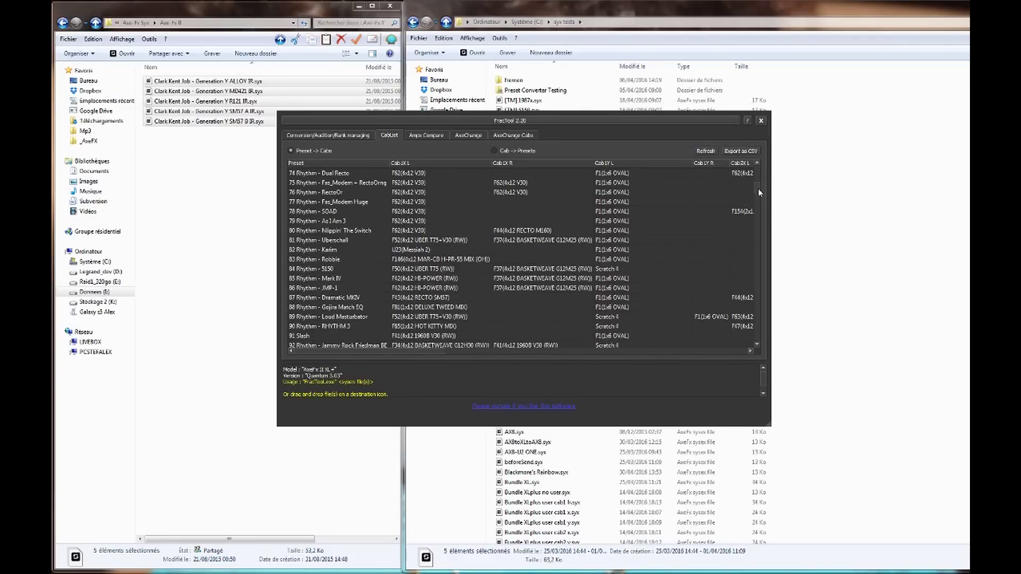
- Examine the cabs used by presets 84 and 89 across all cab columns, and bring up the list's CSV export without saving it
{"action": "left_click", "coordinate": [601, 269]}
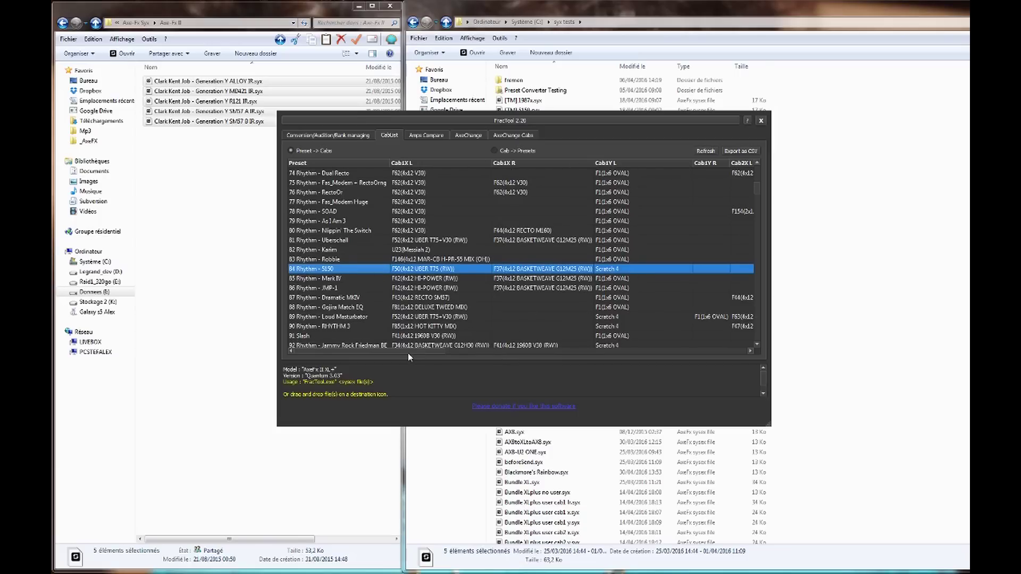
{"action": "left_click_drag", "start_coordinate": [433, 353], "coordinate": [543, 350]}
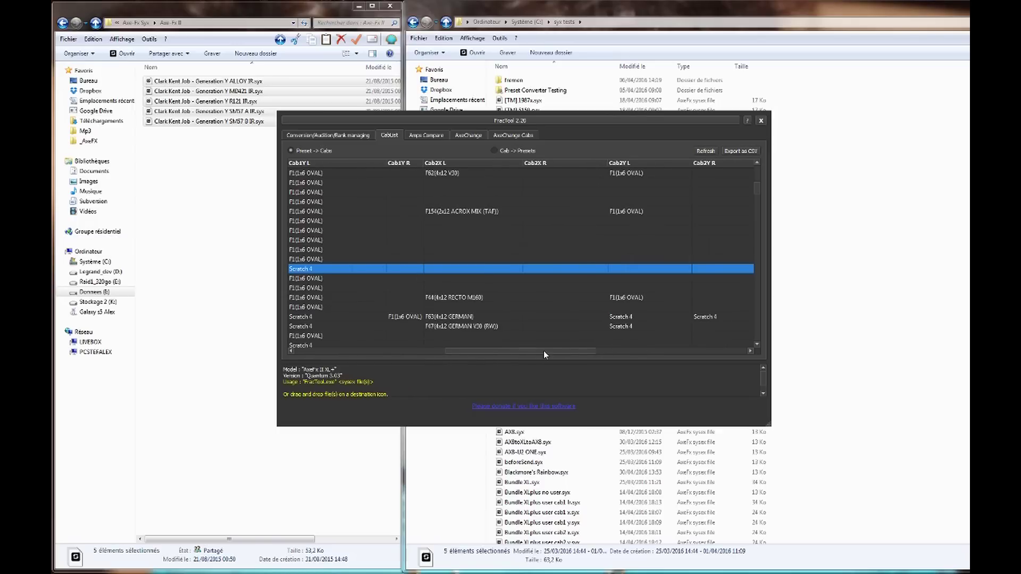
{"action": "left_click", "coordinate": [444, 307]}
{"action": "left_click", "coordinate": [445, 317]}
{"action": "left_click_drag", "start_coordinate": [481, 351], "coordinate": [350, 354]}
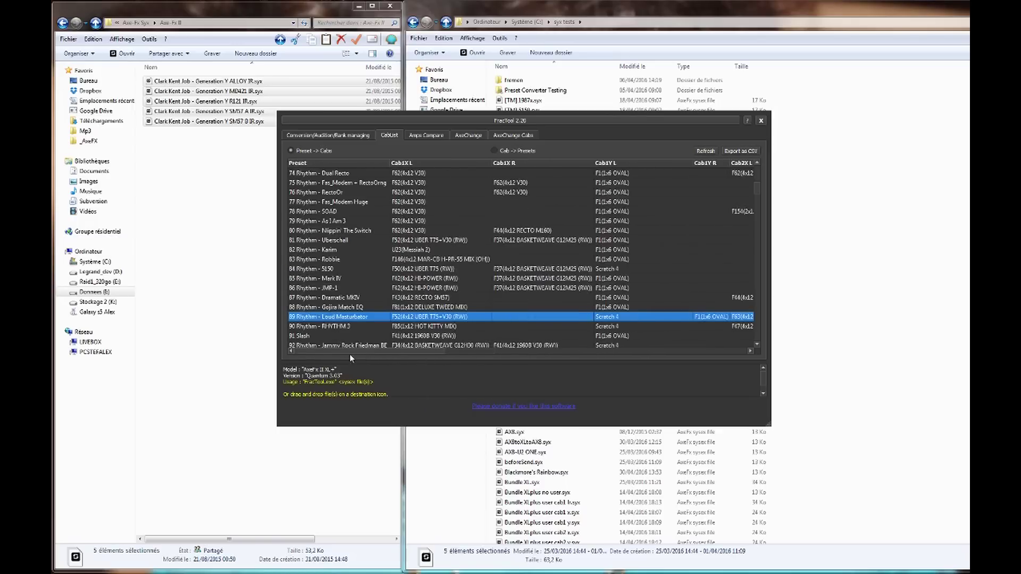
{"action": "left_click", "coordinate": [736, 151]}
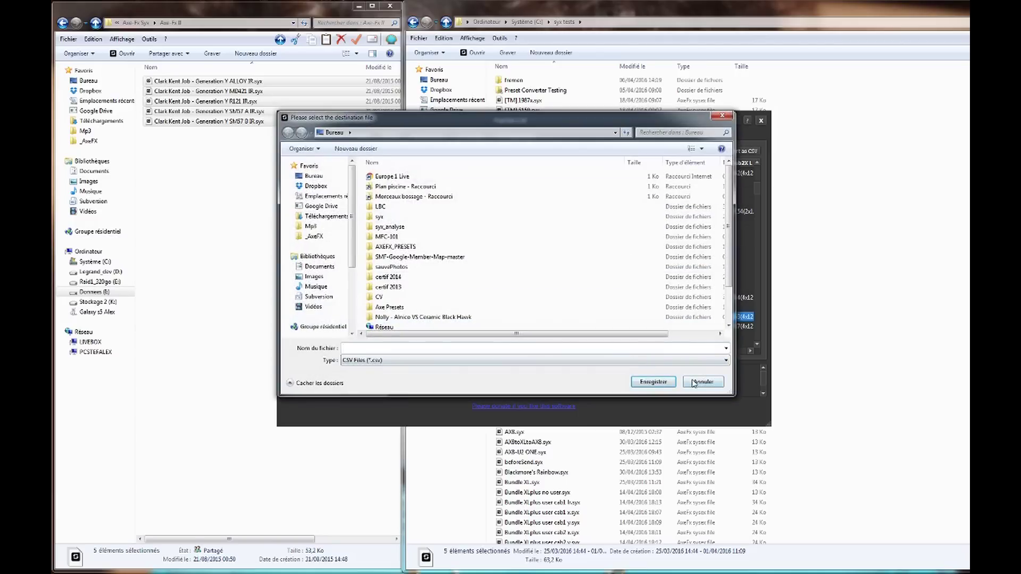
{"action": "left_click", "coordinate": [702, 382]}
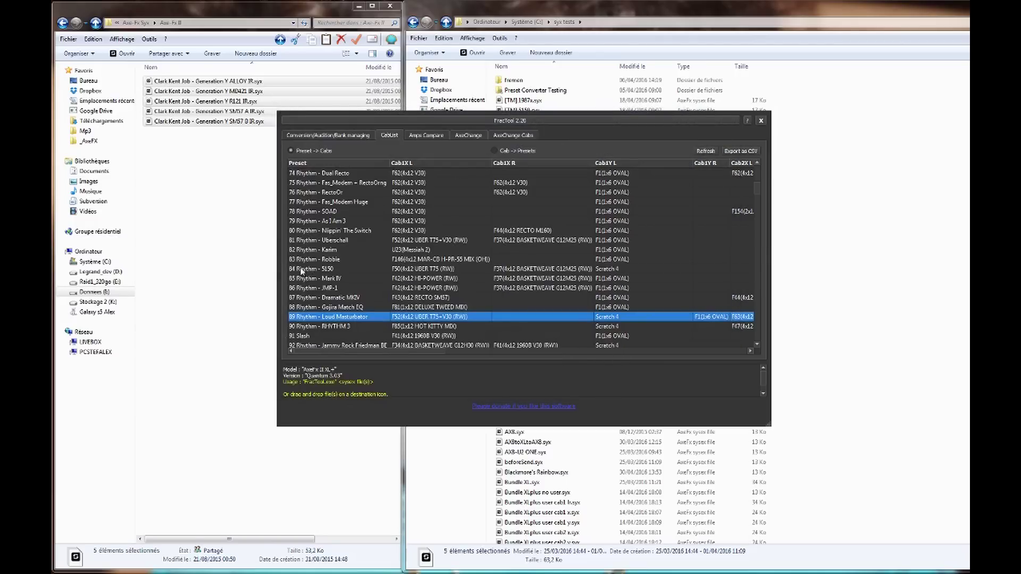
- Switch the list to Cab -> Presets and look through the presets that use each factory and user cab
{"action": "left_click", "coordinate": [494, 151]}
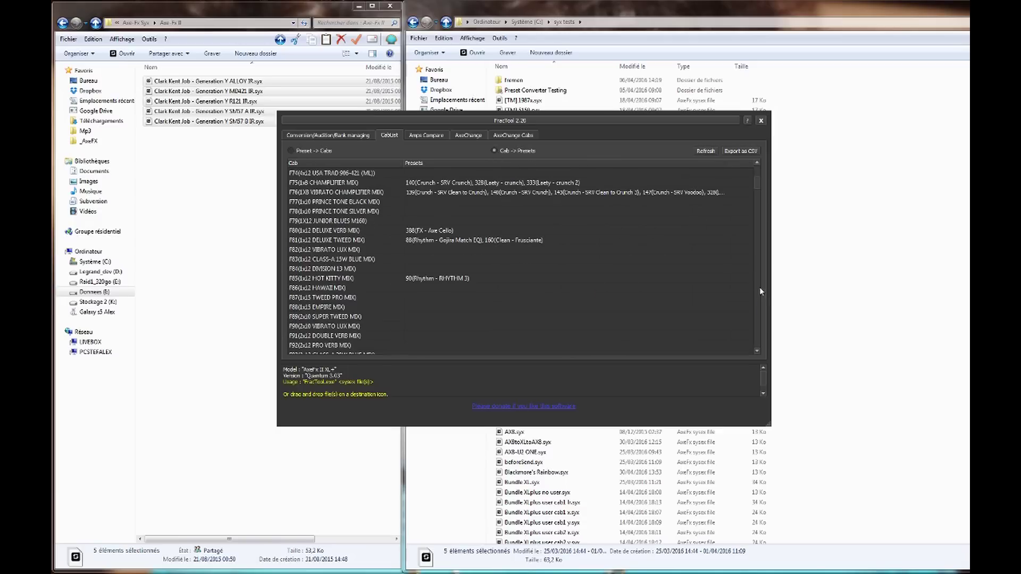
{"action": "left_click_drag", "start_coordinate": [751, 189], "coordinate": [757, 175]}
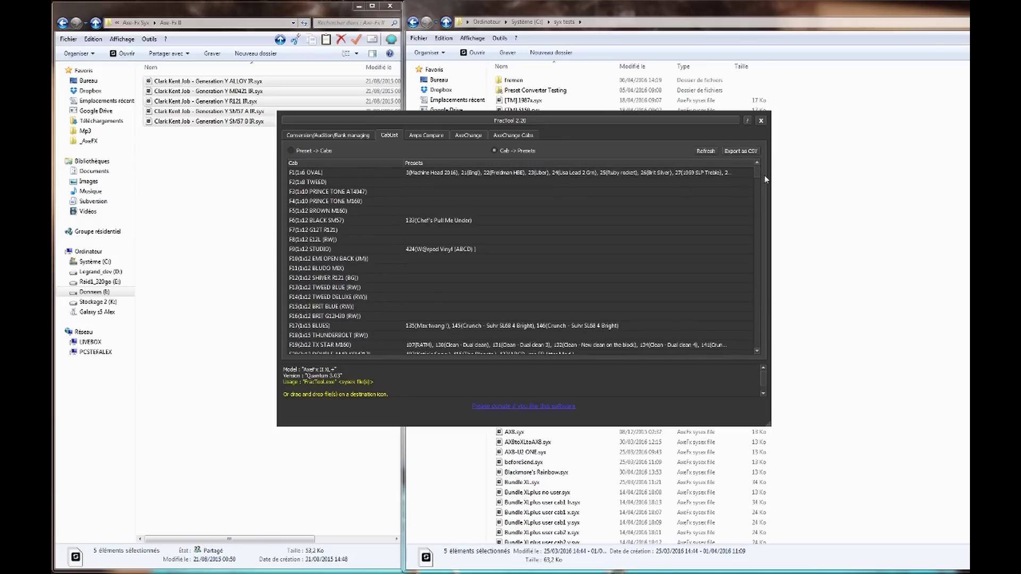
{"action": "scroll", "coordinate": [758, 175], "scroll_direction": "down", "scroll_amount": 4}
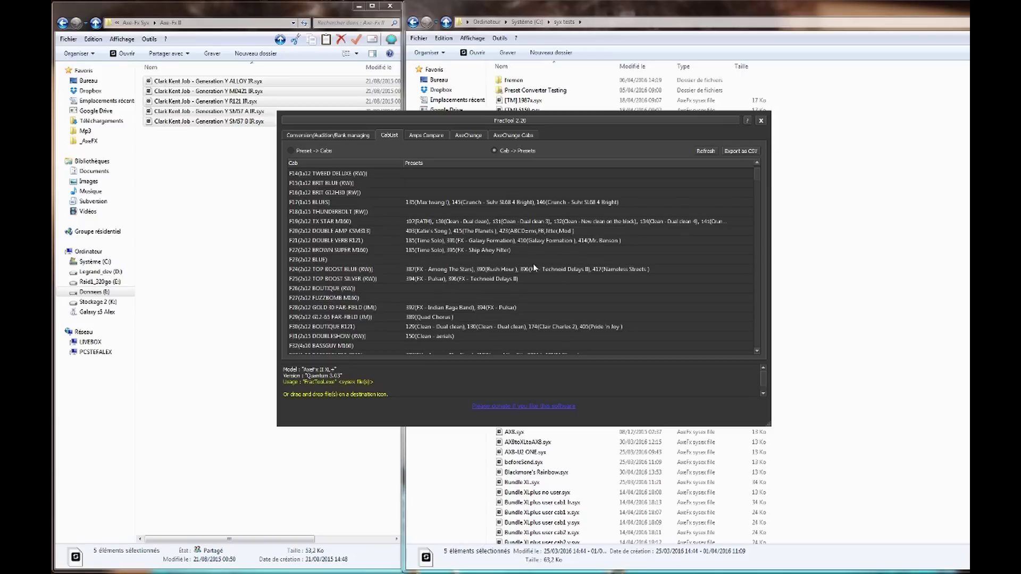
{"action": "left_click_drag", "start_coordinate": [754, 180], "coordinate": [746, 201]}
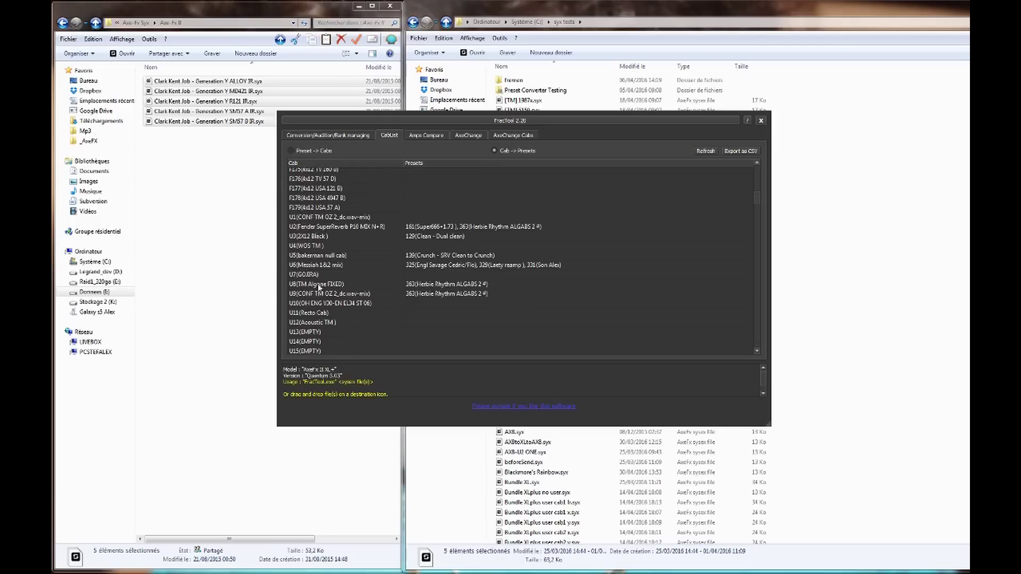
{"action": "left_click_drag", "start_coordinate": [757, 195], "coordinate": [758, 164]}
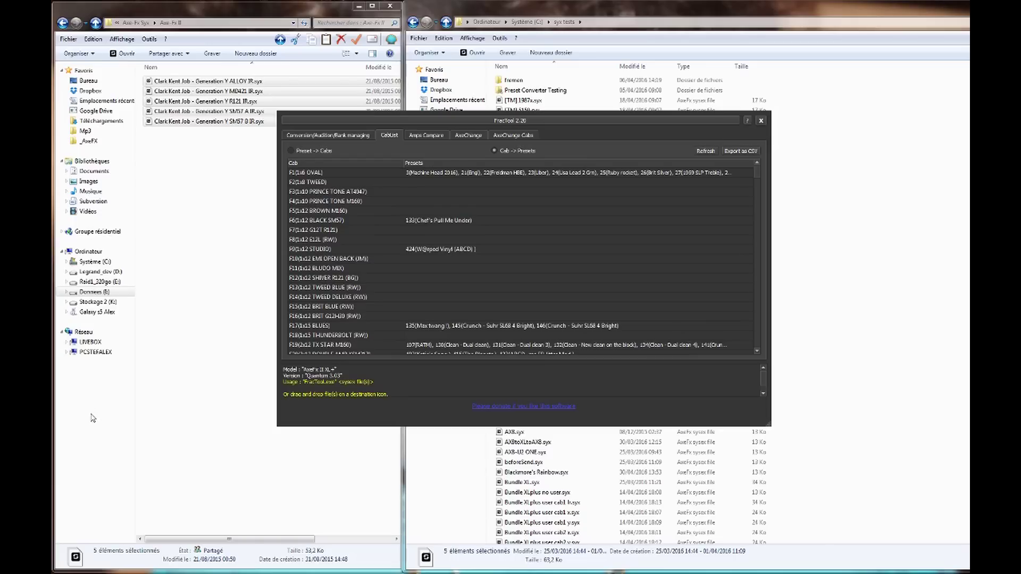
- Select the ANGLE SEVERE 1 amp for comparison on preset 001 and adjust its master volume
{"action": "left_click", "coordinate": [327, 135]}
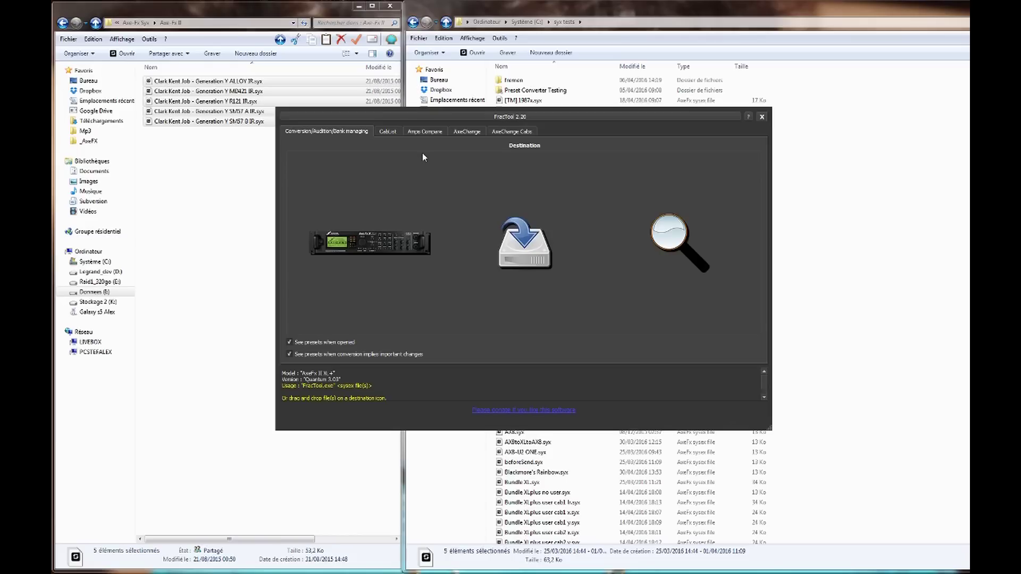
{"action": "left_click", "coordinate": [424, 132]}
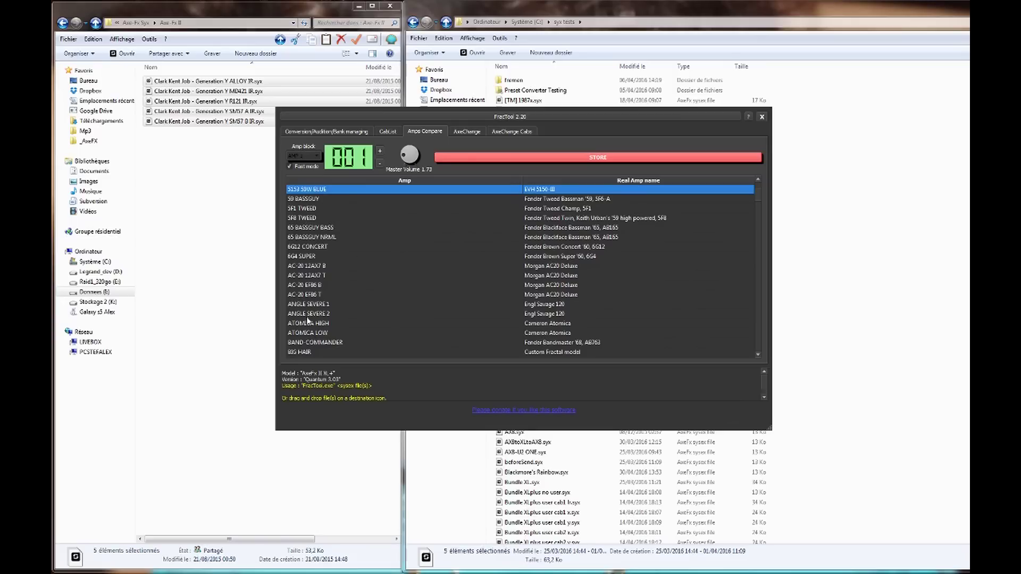
{"action": "left_click", "coordinate": [315, 306]}
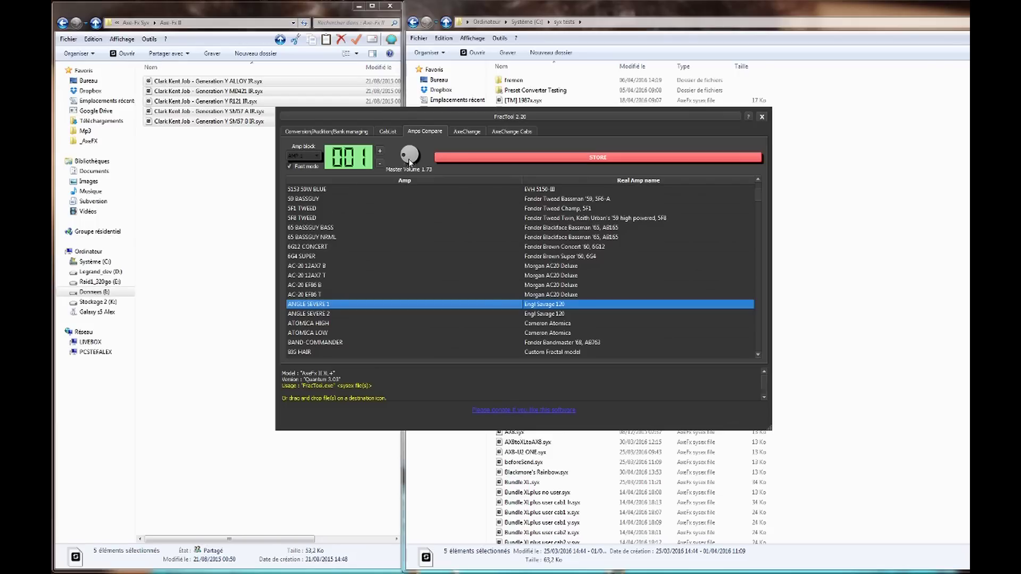
{"action": "left_click_drag", "start_coordinate": [407, 159], "coordinate": [414, 155]}
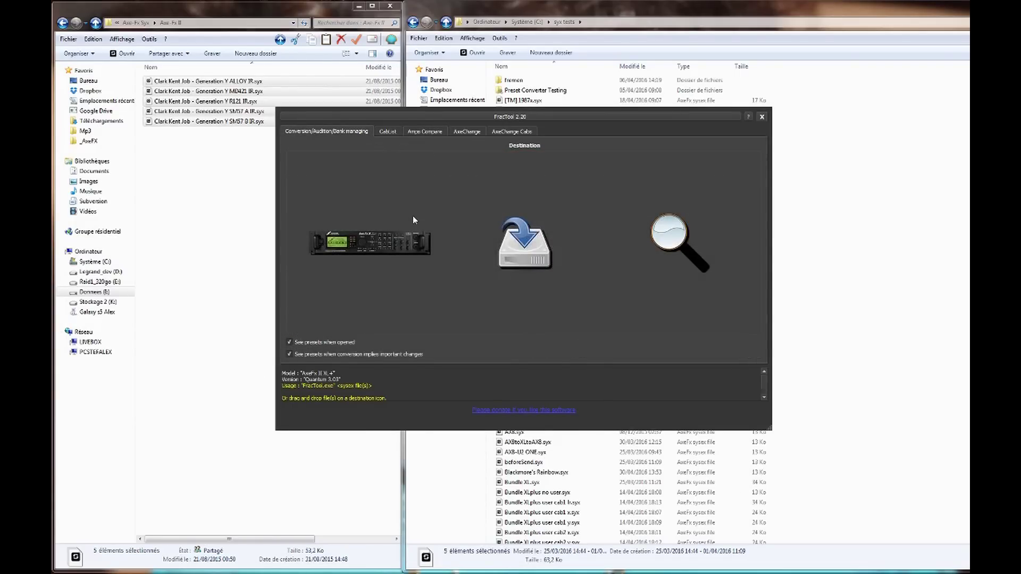
- Open the Opeth Lead preset from near the end of the AxeChange list and place its layout window clear of the list
{"action": "left_click", "coordinate": [468, 132]}
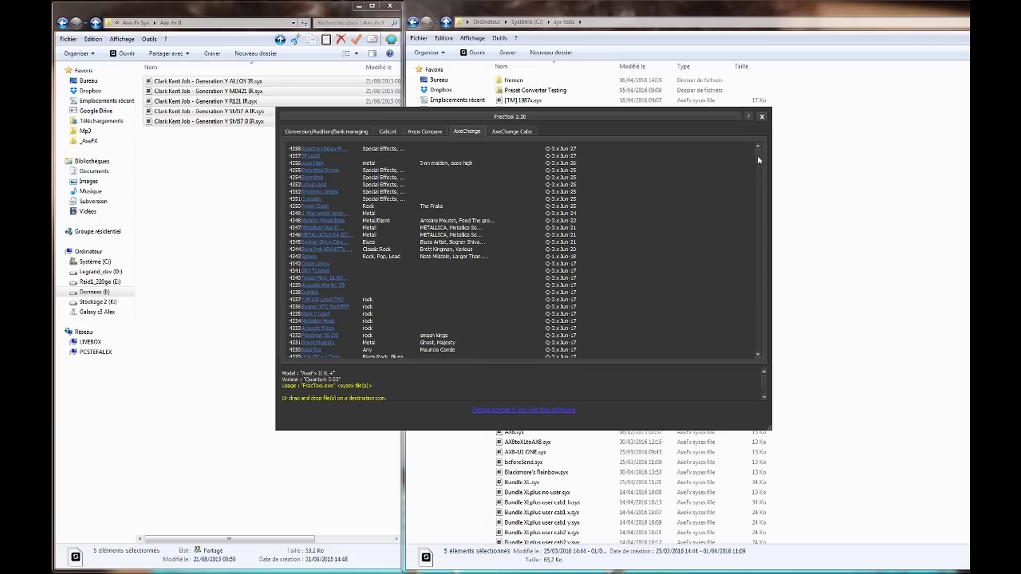
{"action": "left_click_drag", "start_coordinate": [760, 157], "coordinate": [755, 344]}
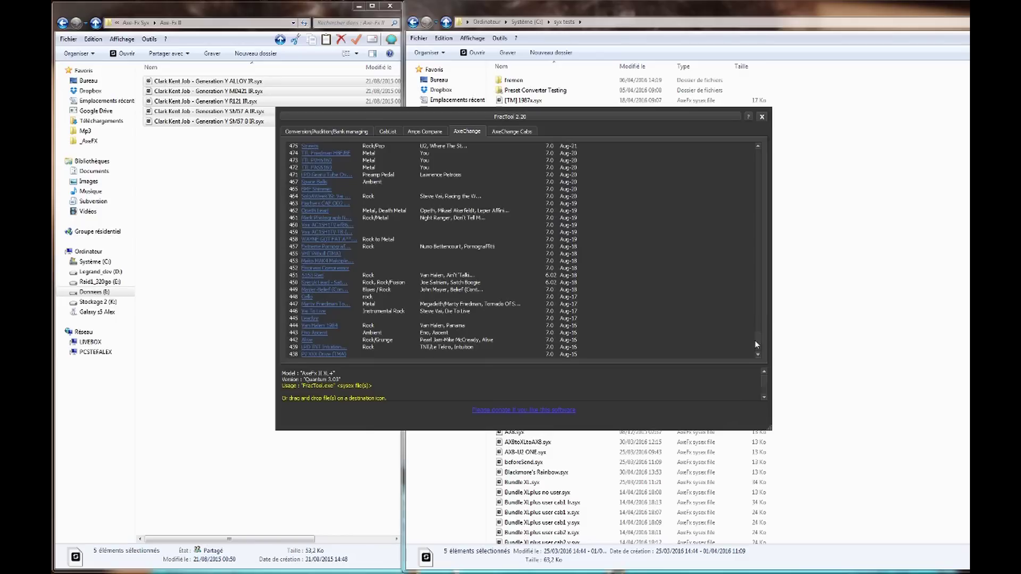
{"action": "left_click", "coordinate": [315, 211]}
{"action": "left_click_drag", "start_coordinate": [72, 379], "coordinate": [530, 330]}
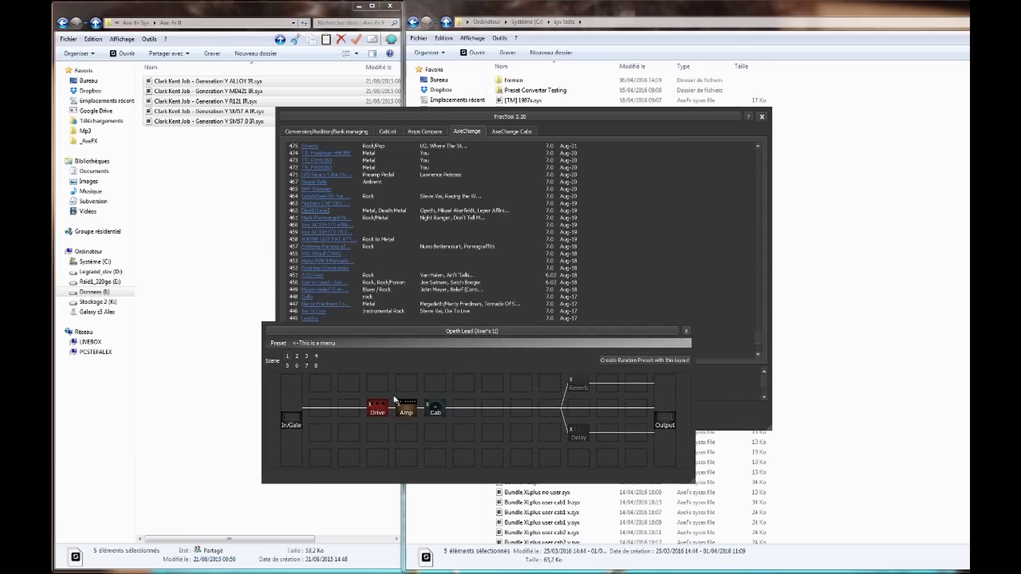
- Compare scenes 2 and 1 of the Opeth Lead preset and examine its Amp block parameters, then close the parameter view
{"action": "left_click", "coordinate": [298, 358]}
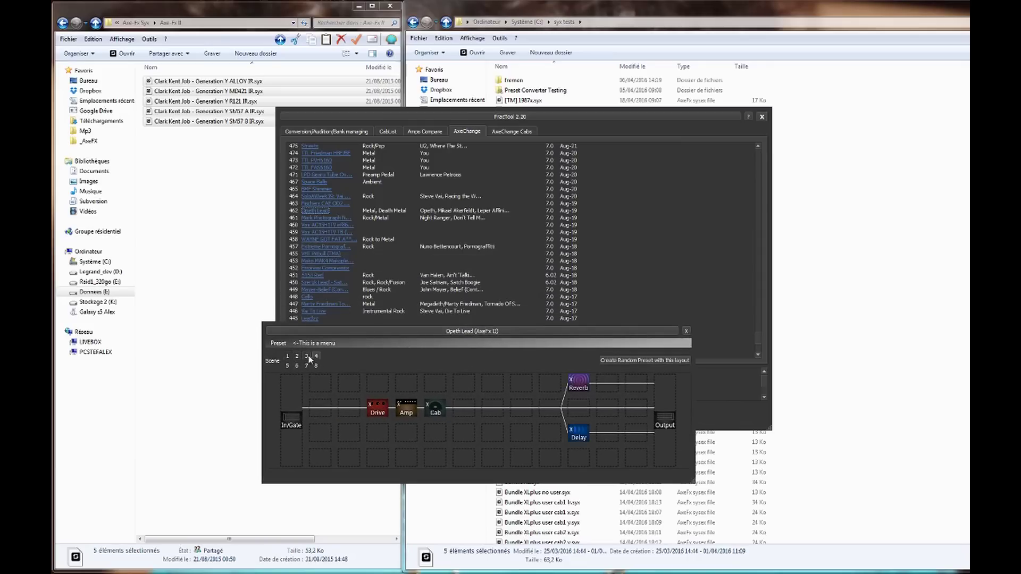
{"action": "left_click", "coordinate": [288, 356]}
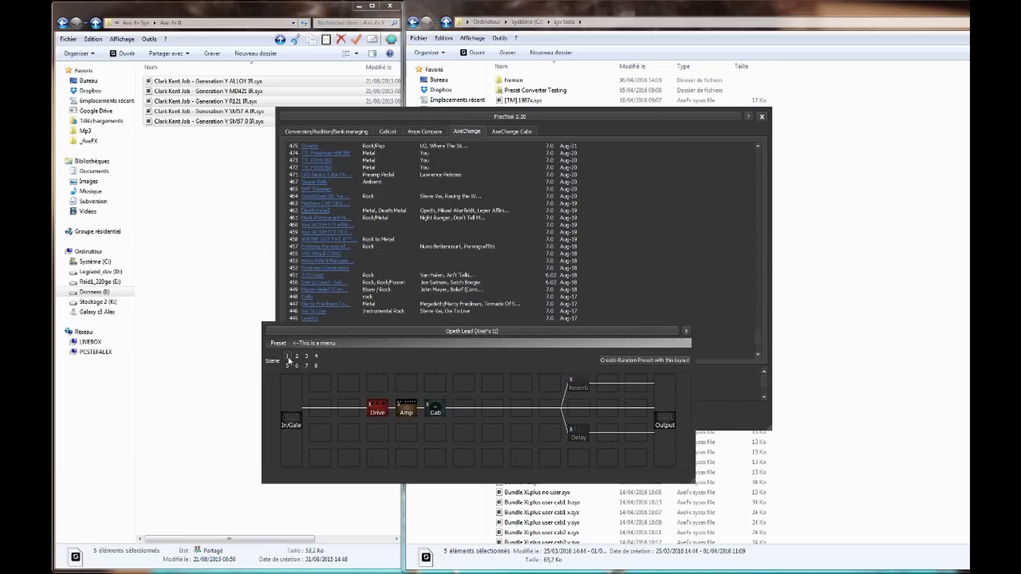
{"action": "left_click", "coordinate": [406, 411]}
{"action": "left_click_drag", "start_coordinate": [473, 145], "coordinate": [589, 144]}
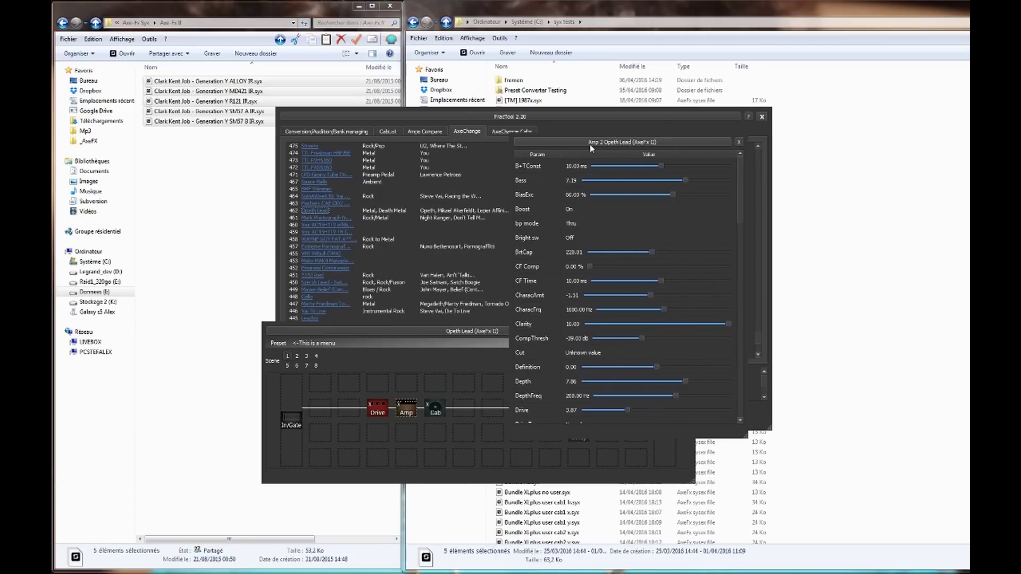
{"action": "left_click_drag", "start_coordinate": [742, 198], "coordinate": [743, 318]}
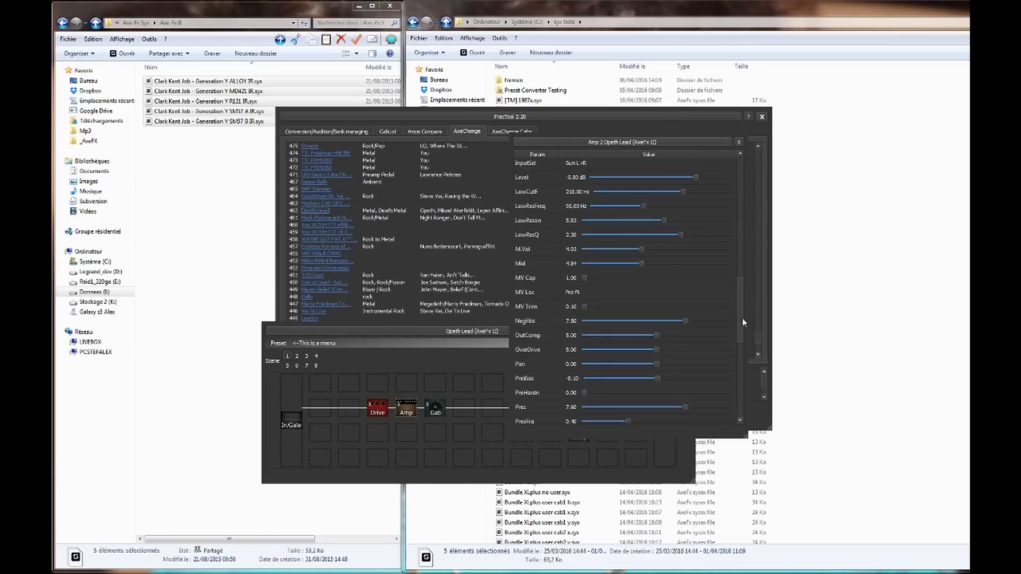
{"action": "left_click", "coordinate": [739, 142]}
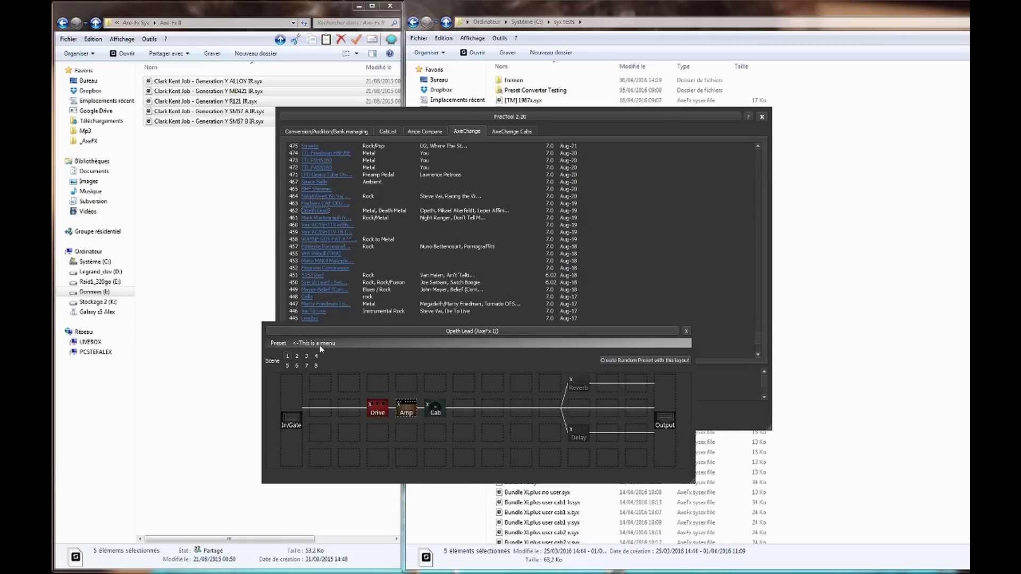
- View the destination formats and export options for the Opeth Lead preset without saving, and close the preset
{"action": "left_click", "coordinate": [278, 343]}
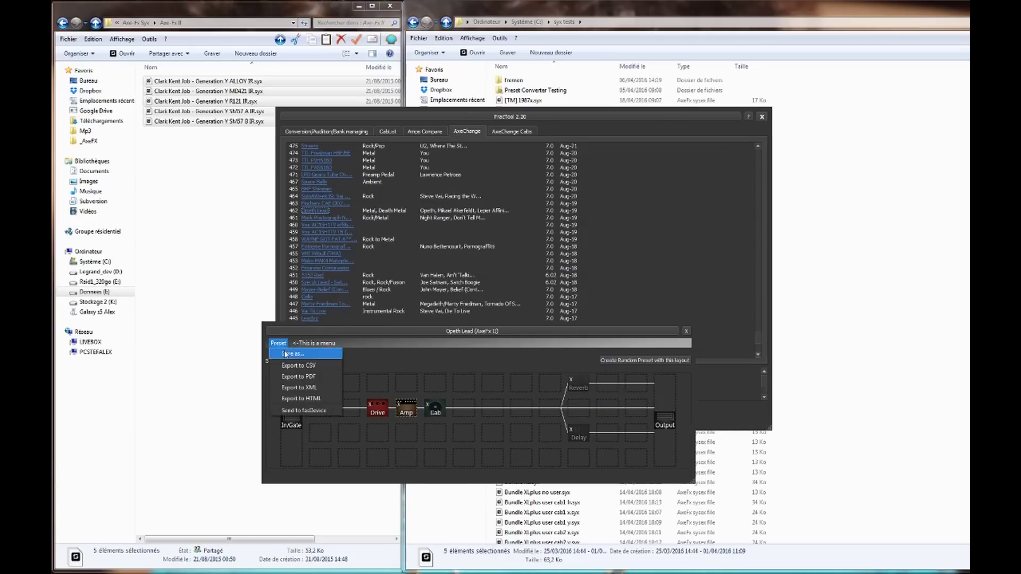
{"action": "left_click", "coordinate": [286, 354]}
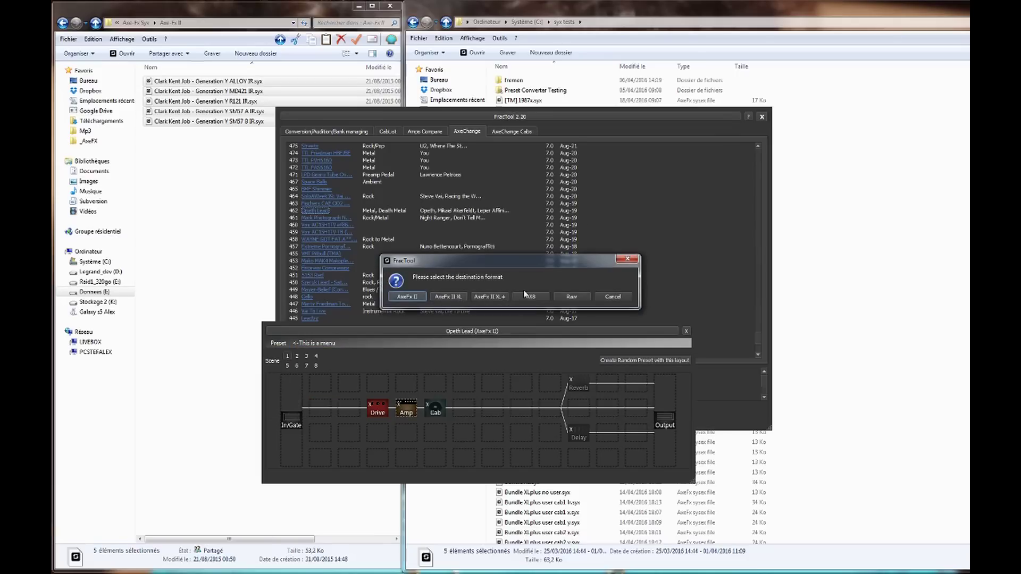
{"action": "left_click", "coordinate": [612, 297]}
{"action": "left_click", "coordinate": [278, 343]}
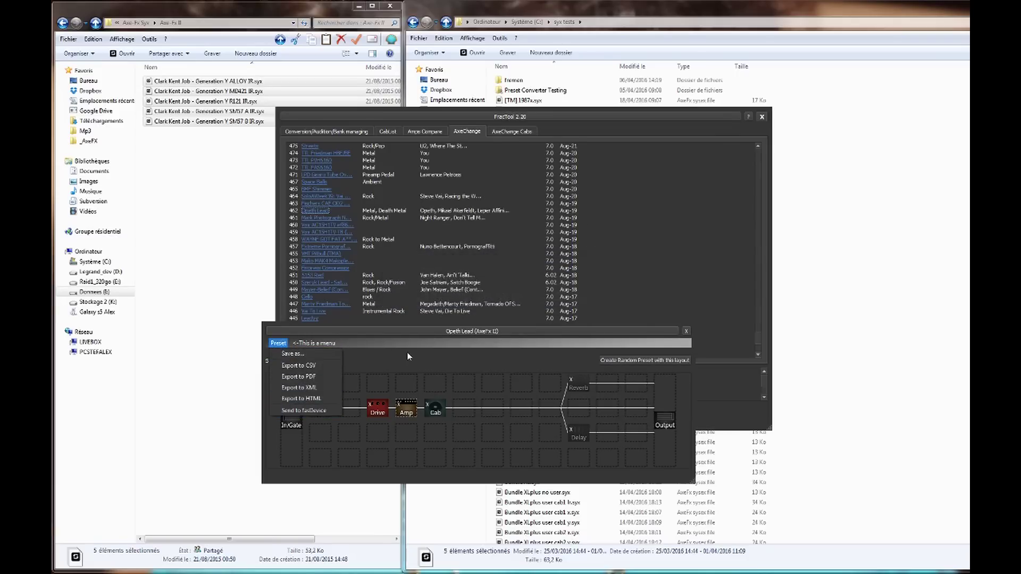
{"action": "left_click", "coordinate": [410, 335]}
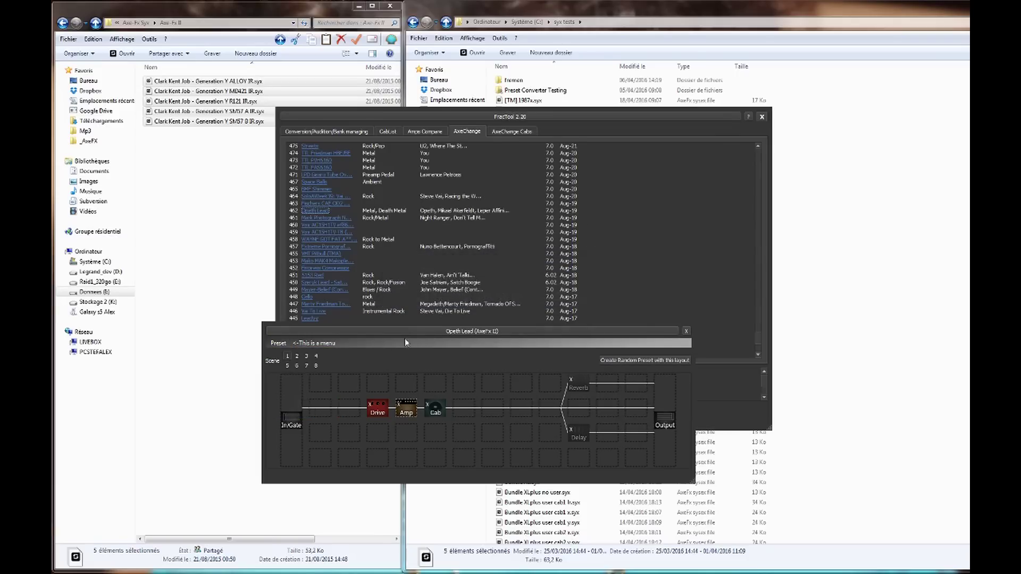
{"action": "left_click", "coordinate": [686, 331]}
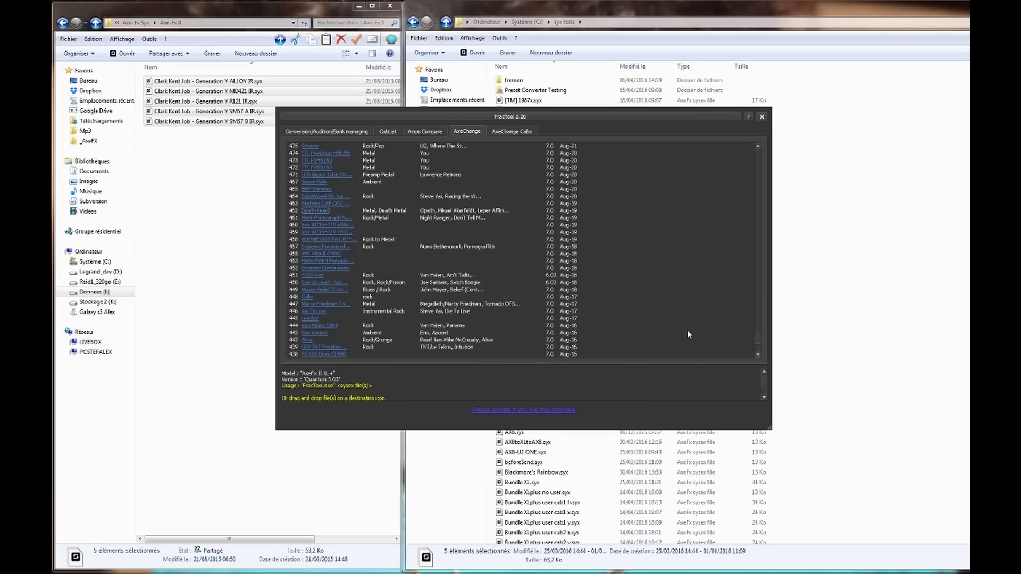
- Preview the TTL PVH6160 preset's layout from AxeChange and close it
{"action": "left_click", "coordinate": [314, 158]}
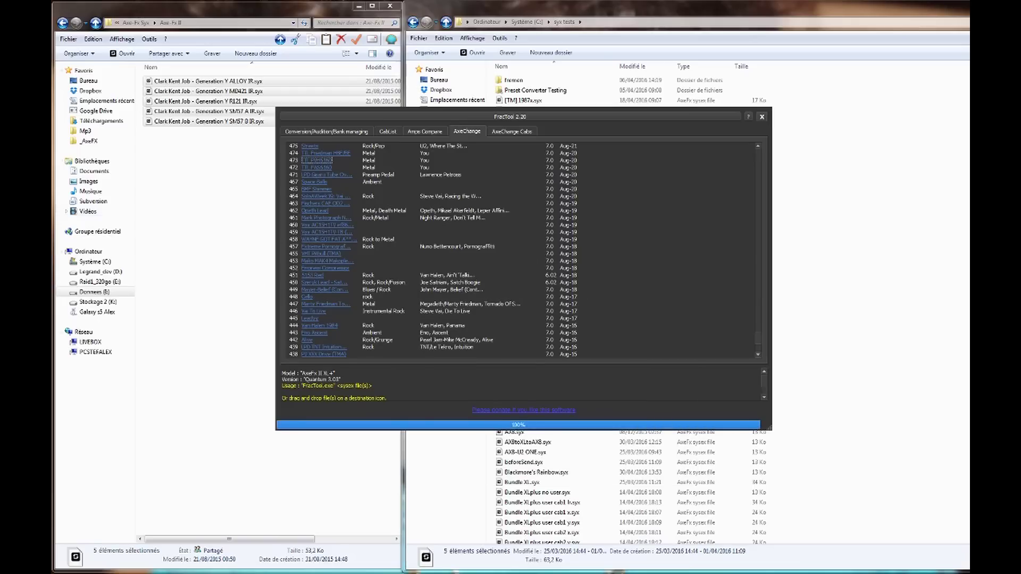
{"action": "left_click_drag", "start_coordinate": [438, 261], "coordinate": [451, 305]}
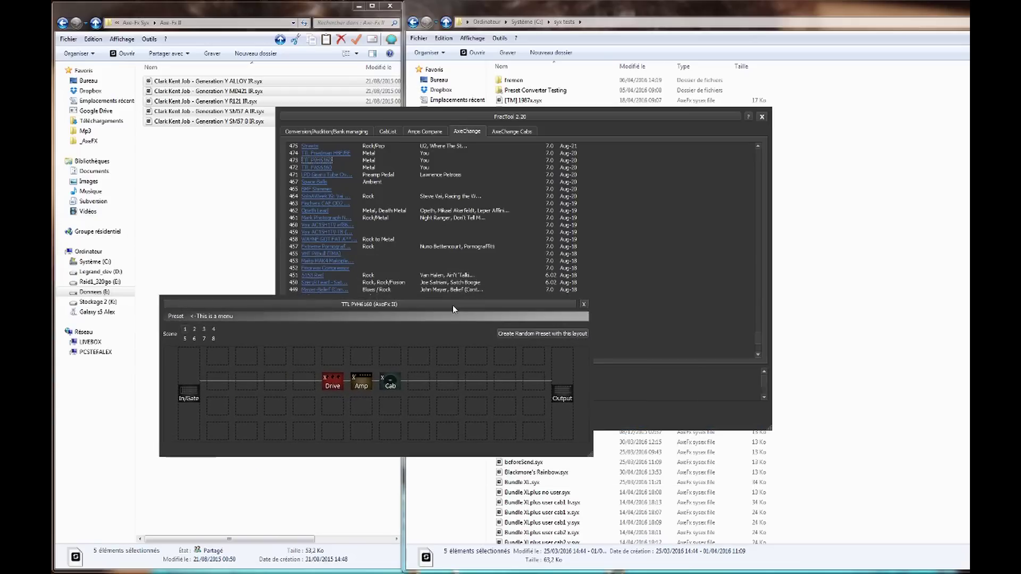
{"action": "left_click", "coordinate": [584, 303]}
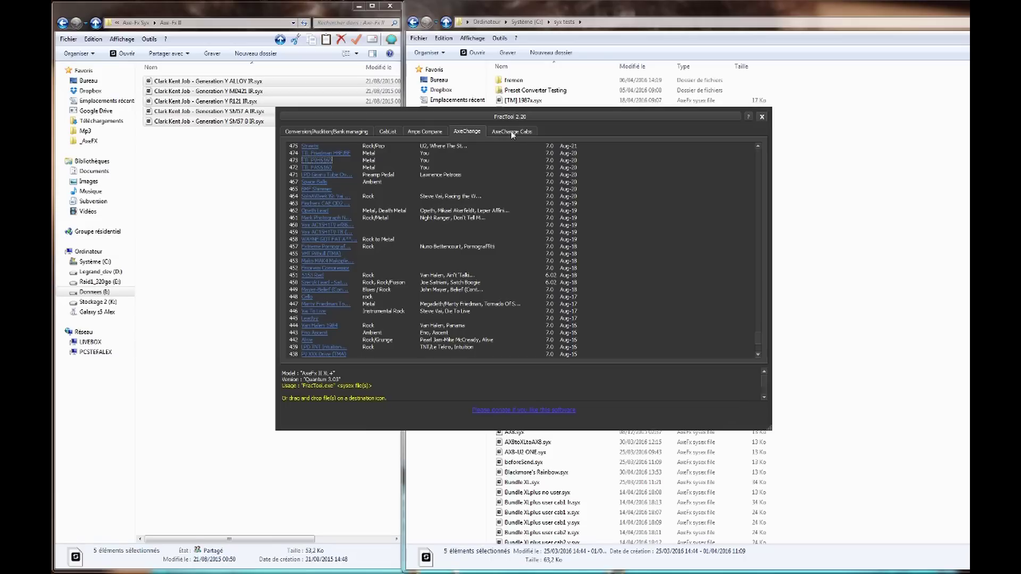
- Browse the user cabs shared on AxeChange, from the Mesa V30 entries up to the JBL E120 SM57 C
{"action": "left_click", "coordinate": [528, 134]}
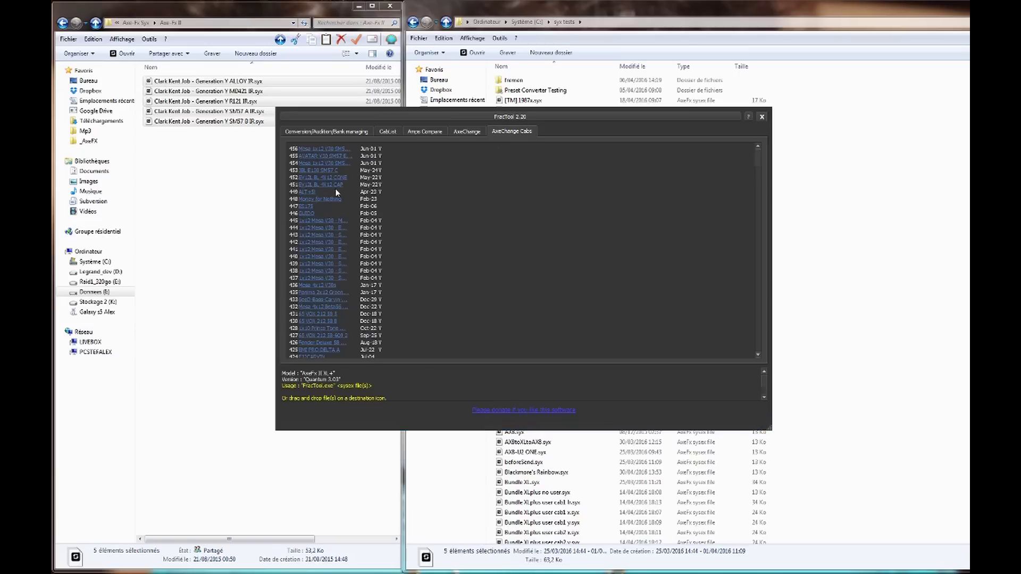
{"action": "left_click", "coordinate": [308, 257]}
{"action": "left_click", "coordinate": [312, 222]}
{"action": "left_click", "coordinate": [313, 185]}
{"action": "double_click", "coordinate": [312, 170]}
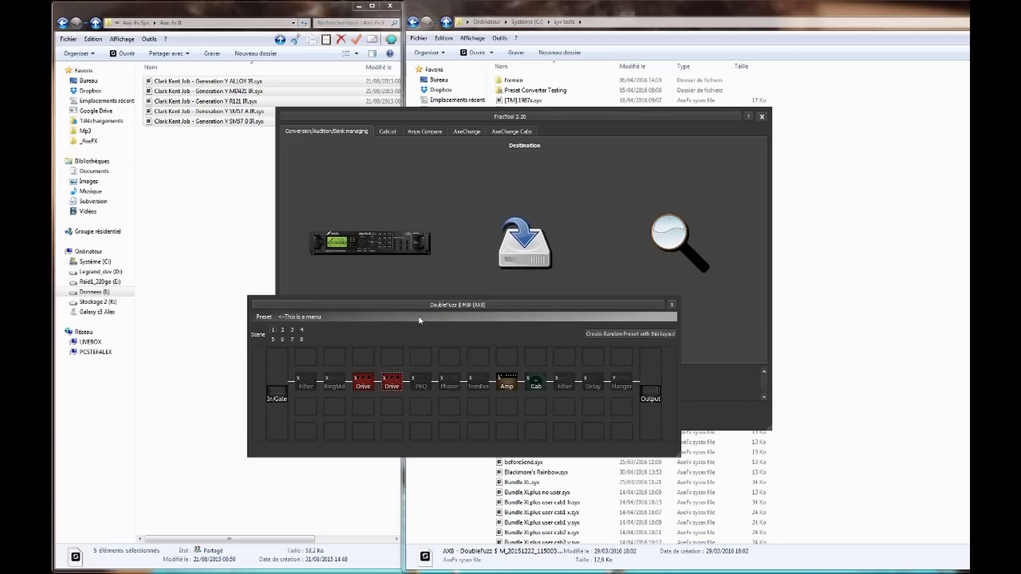
- Reposition the DoubleFuzz preset window and examine the parameters of its second Drive block
{"action": "left_click_drag", "start_coordinate": [426, 304], "coordinate": [385, 304]}
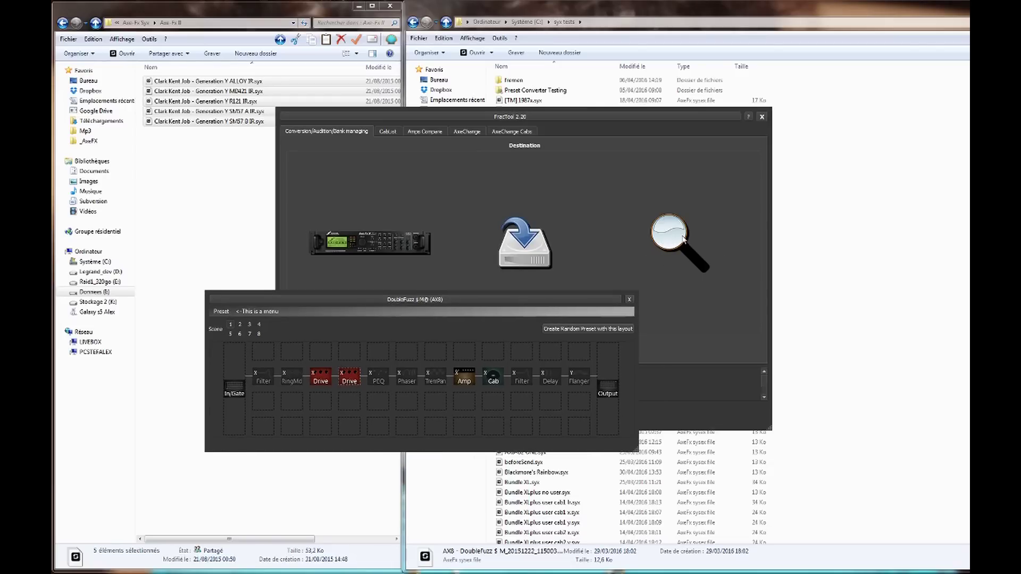
{"action": "left_click_drag", "start_coordinate": [473, 298], "coordinate": [489, 277]}
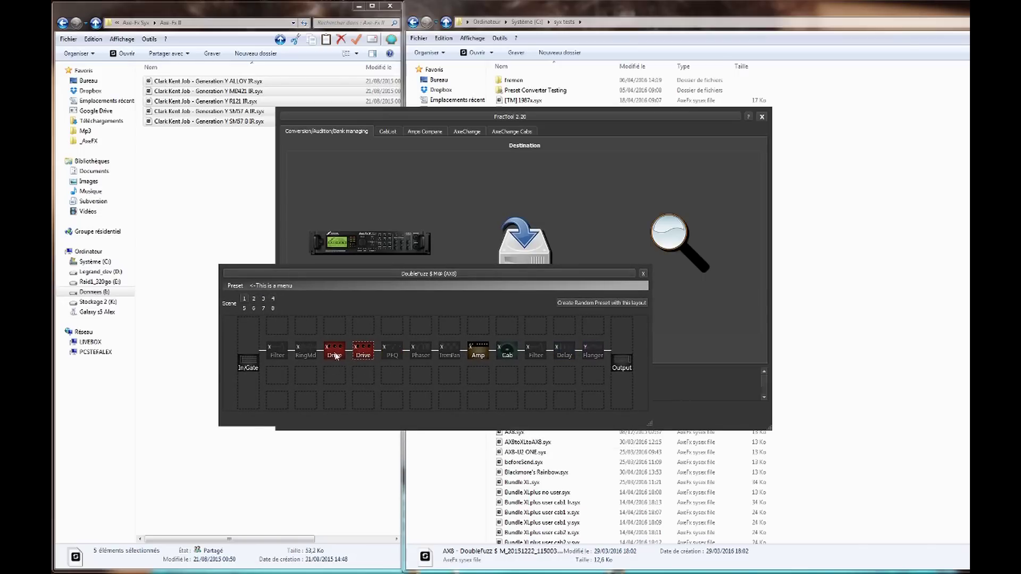
{"action": "double_click", "coordinate": [362, 354]}
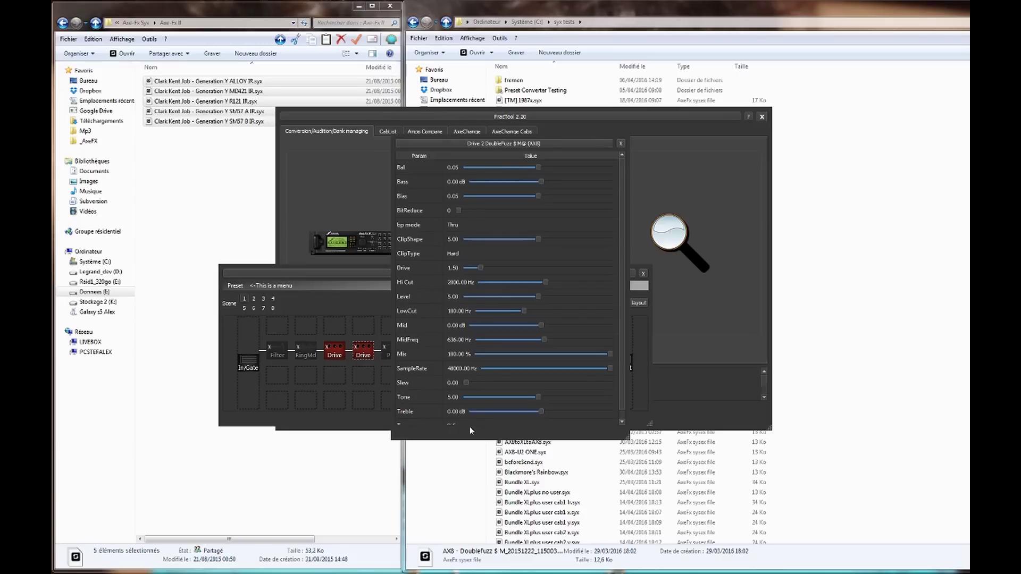
- Close the Drive parameters, view the DoubleFuzz preset's Amp parameters and block options, and shift the preset window slightly
{"action": "left_click", "coordinate": [620, 143]}
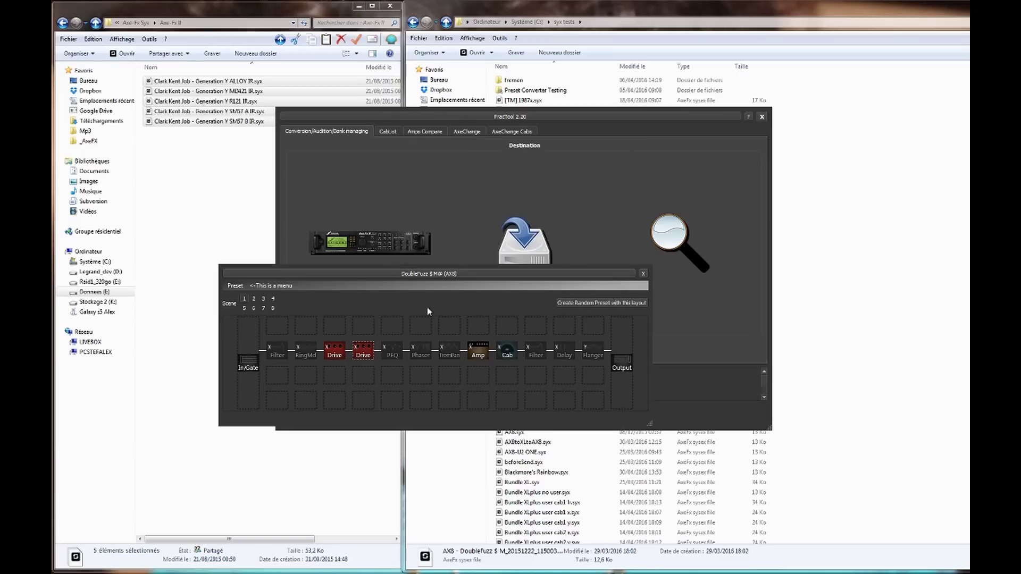
{"action": "double_click", "coordinate": [474, 355]}
{"action": "left_click", "coordinate": [620, 143]}
{"action": "right_click", "coordinate": [480, 352]}
{"action": "left_click", "coordinate": [467, 315]}
{"action": "mouse_move", "coordinate": [466, 273]}
{"action": "left_mouse_down"}
{"action": "mouse_move", "coordinate": [461, 318]}
{"action": "mouse_move", "coordinate": [477, 272]}
{"action": "left_mouse_up"}
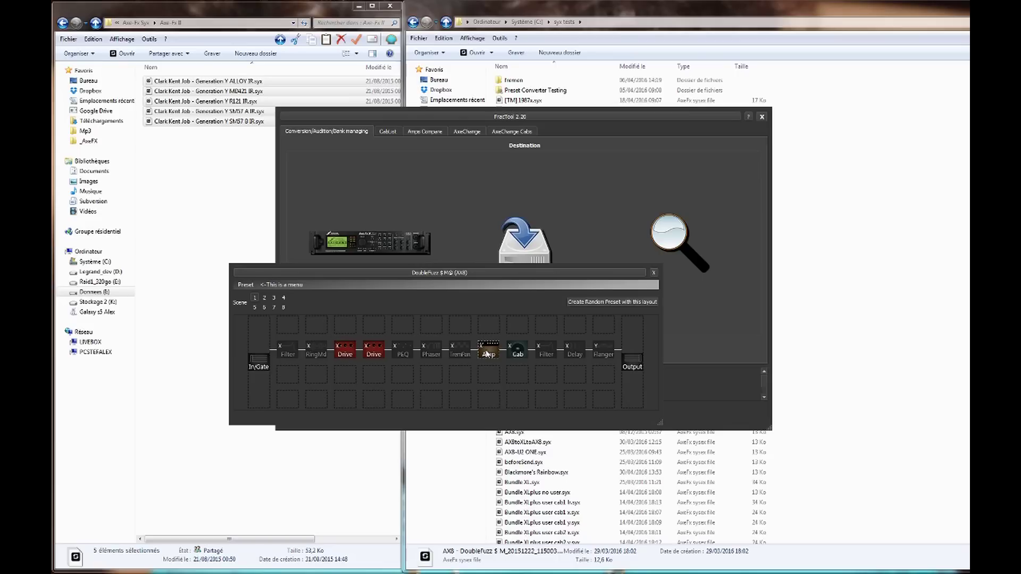
- Randomize the DoubleFuzz preset's Amp block repeatedly, with its parameter window placed beside the block layout
{"action": "right_click", "coordinate": [486, 353]}
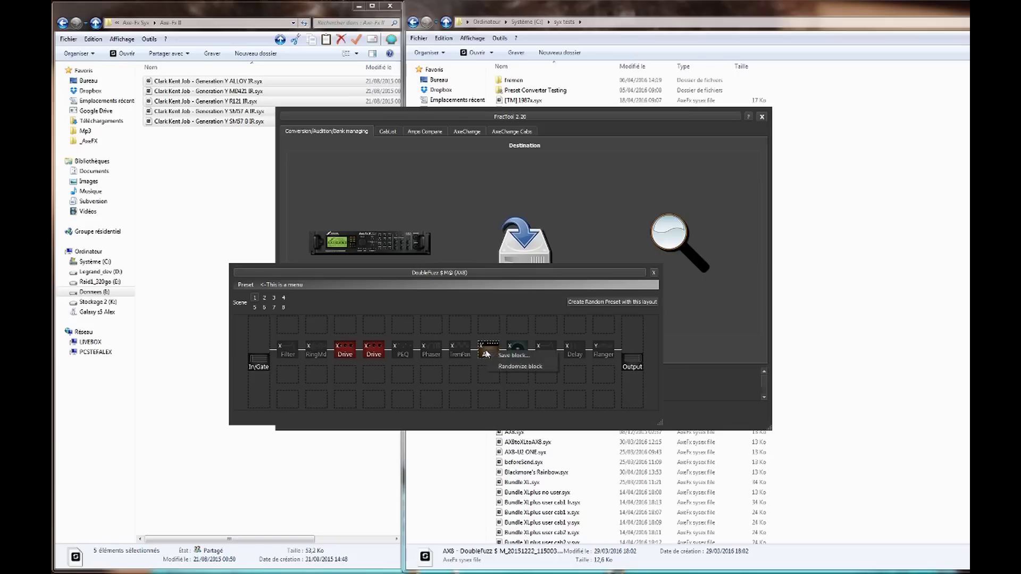
{"action": "left_click", "coordinate": [511, 365]}
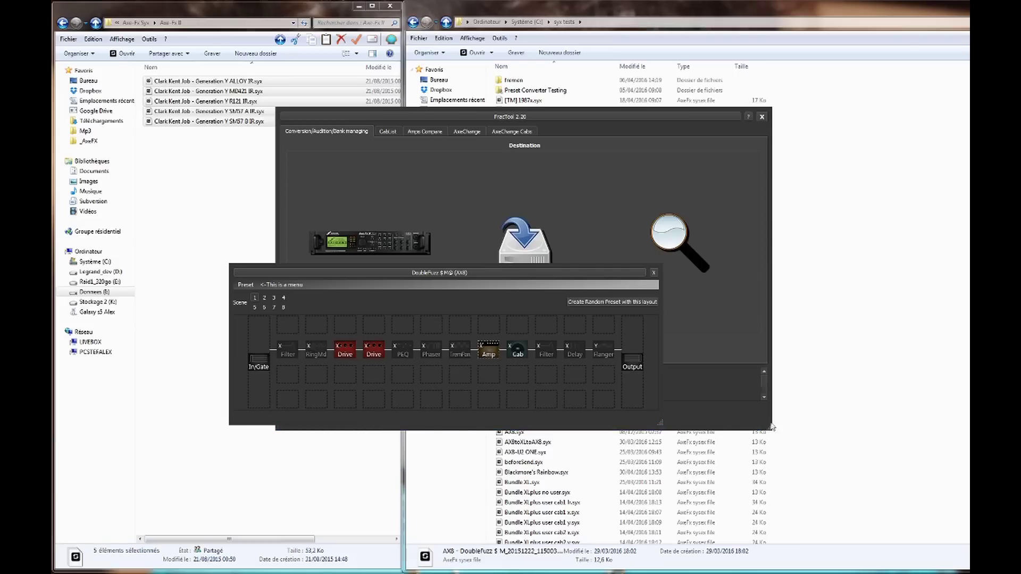
{"action": "double_click", "coordinate": [486, 355]}
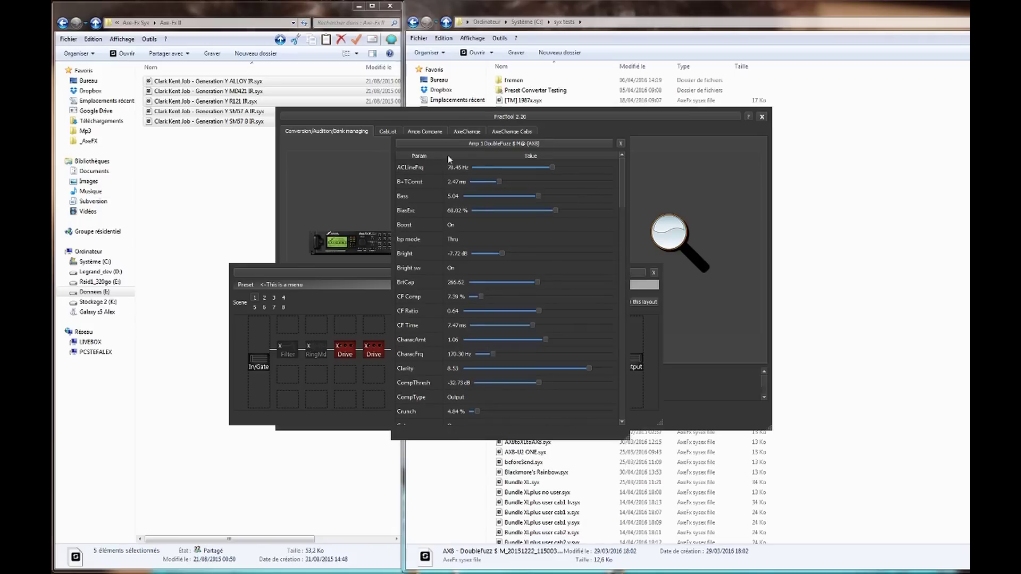
{"action": "left_click_drag", "start_coordinate": [470, 150], "coordinate": [699, 140]}
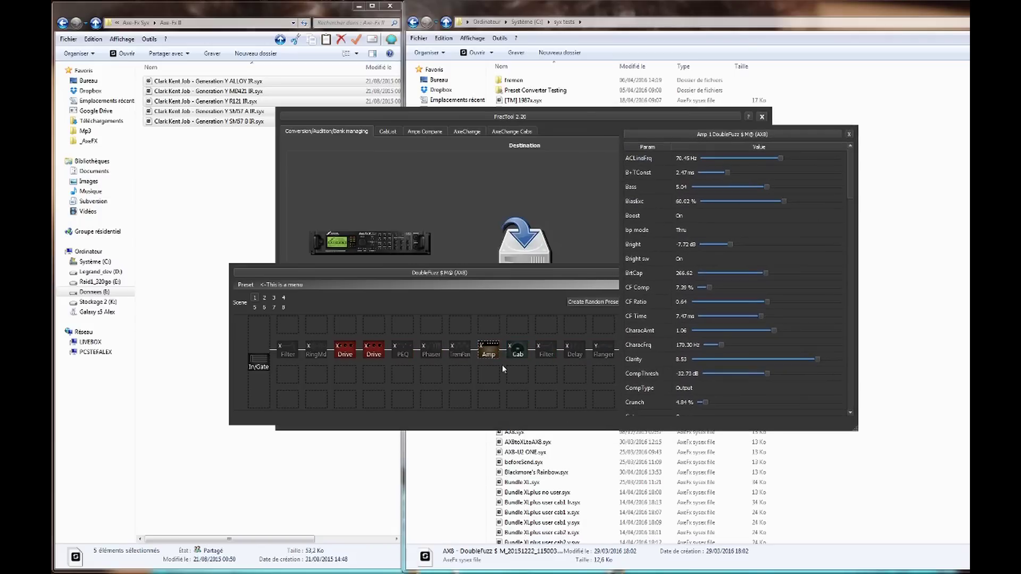
{"action": "right_click", "coordinate": [489, 354]}
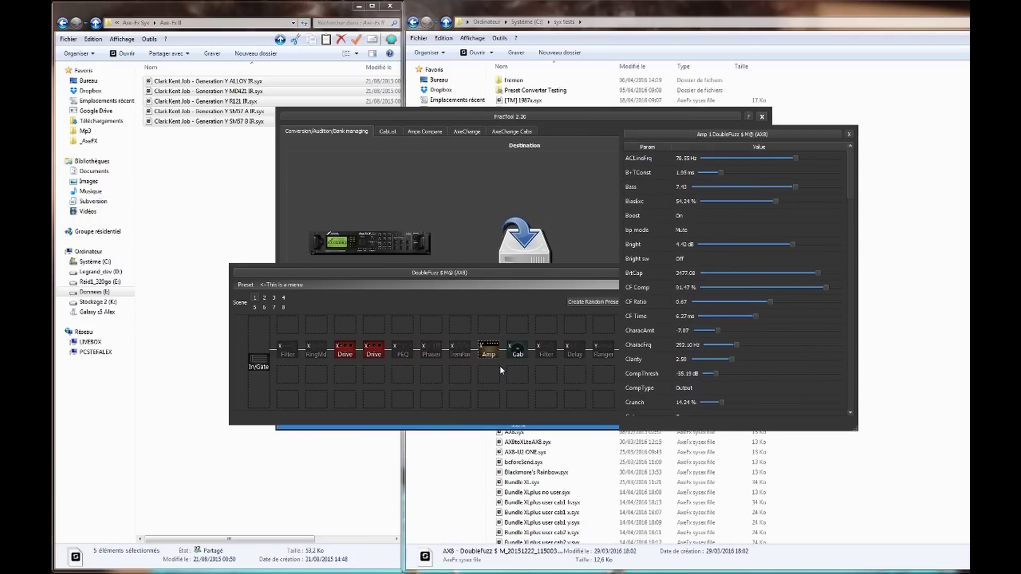
- Randomize the second Drive block of the DoubleFuzz preset, check its parameters, and close the parameter window
{"action": "left_click", "coordinate": [371, 352]}
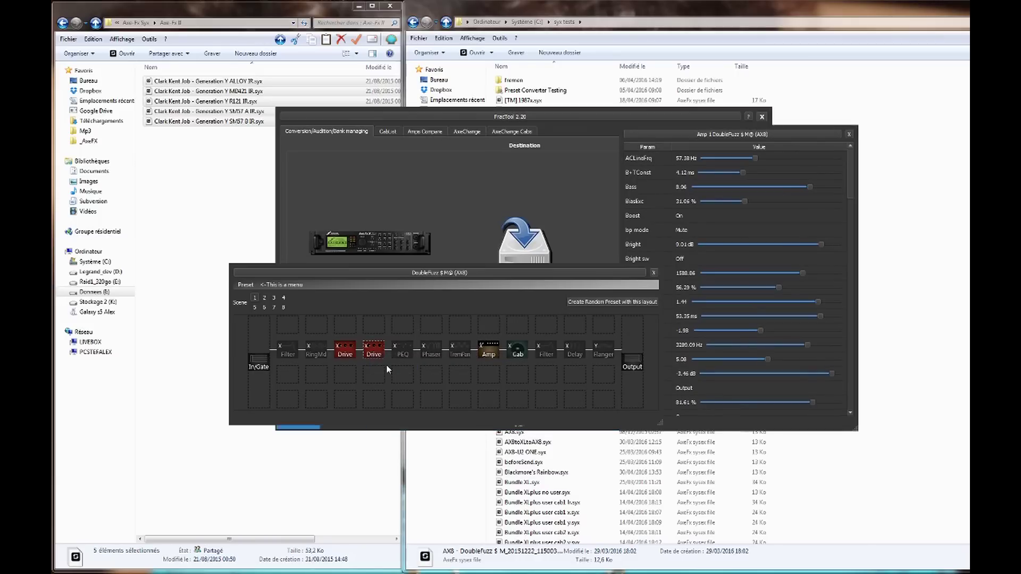
{"action": "left_click", "coordinate": [374, 354]}
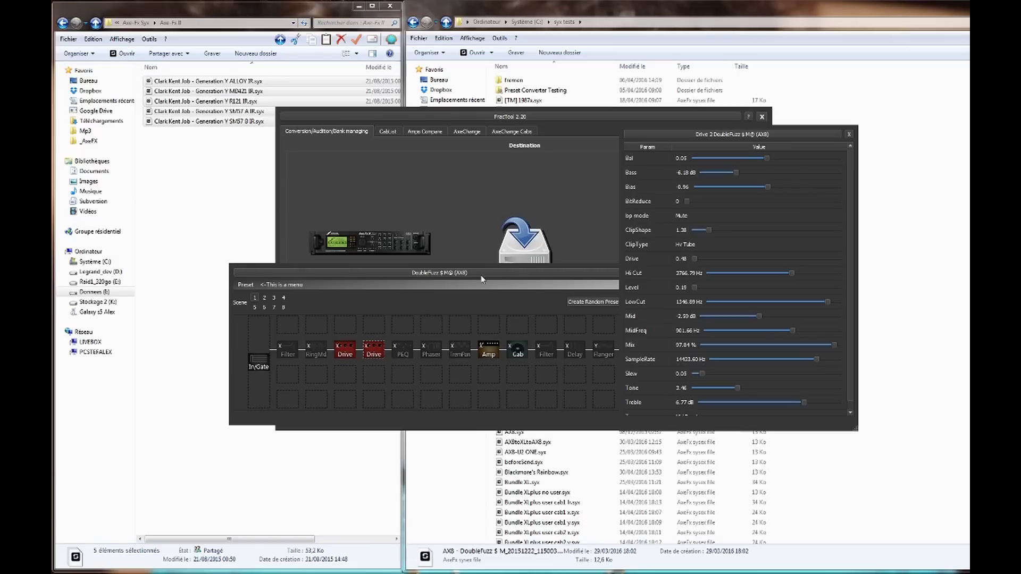
{"action": "left_click_drag", "start_coordinate": [513, 274], "coordinate": [483, 274]}
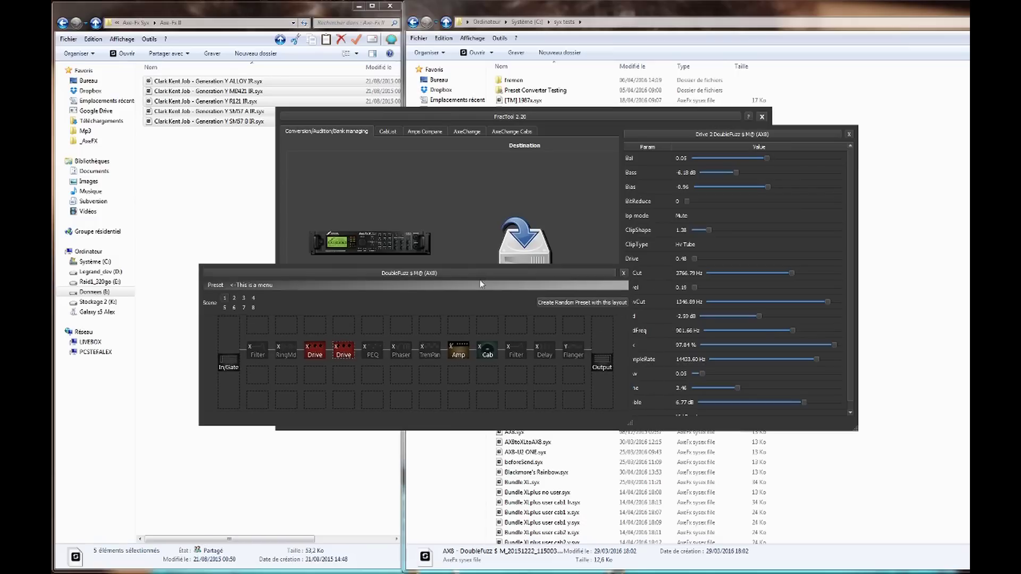
{"action": "left_click", "coordinate": [849, 134]}
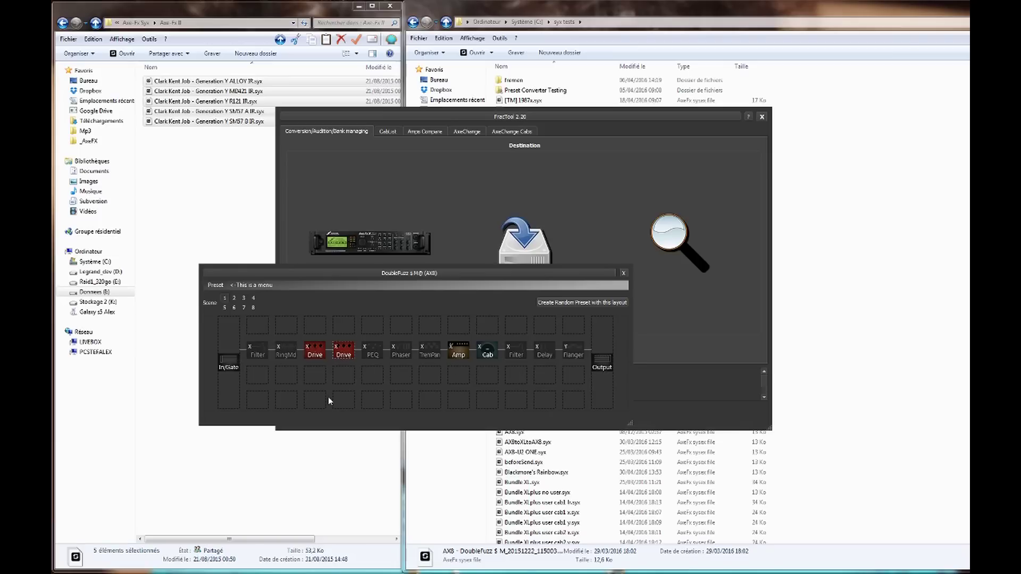
- Reposition the DoubleFuzz preset window, create random presets with its layout several times, and close the preset
{"action": "left_click_drag", "start_coordinate": [398, 275], "coordinate": [479, 299]}
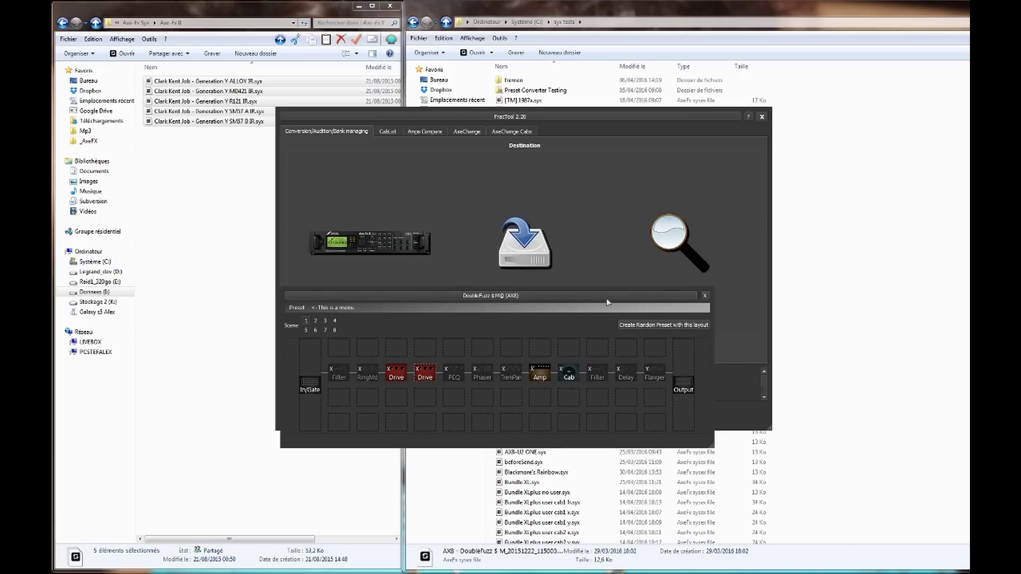
{"action": "left_click_drag", "start_coordinate": [523, 297], "coordinate": [515, 300]}
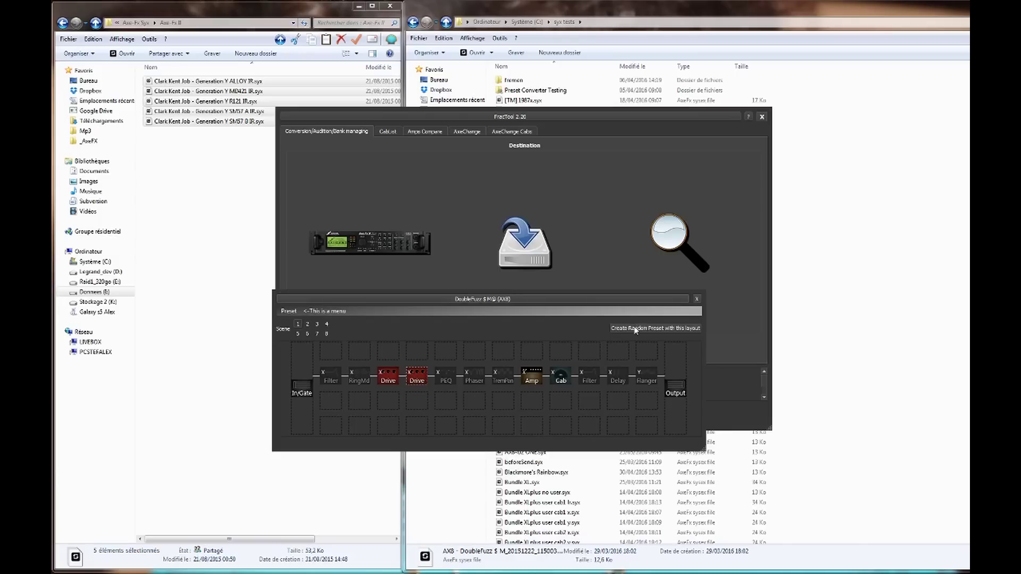
{"action": "left_click", "coordinate": [636, 329]}
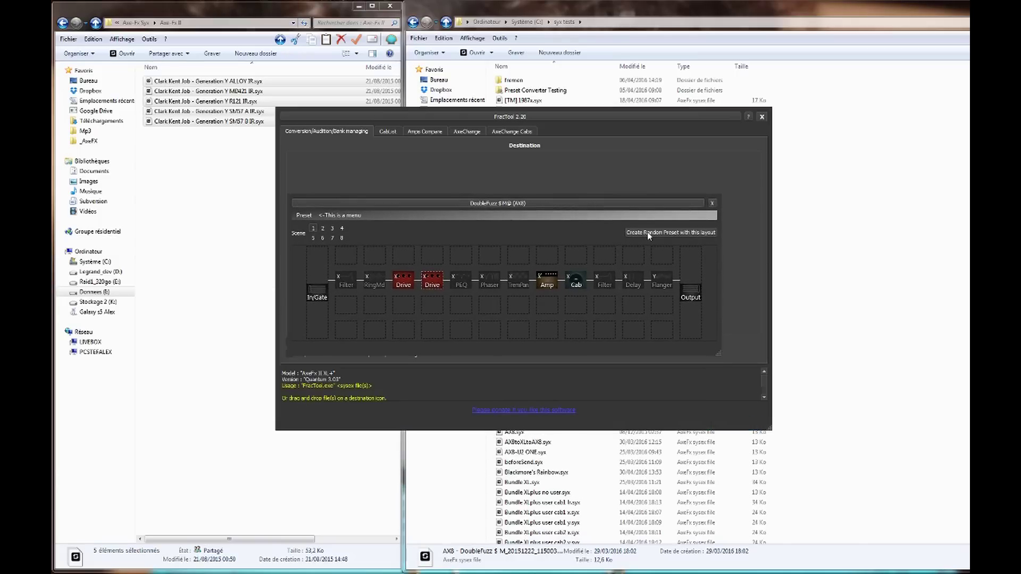
{"action": "left_click", "coordinate": [646, 232]}
{"action": "left_click", "coordinate": [647, 232]}
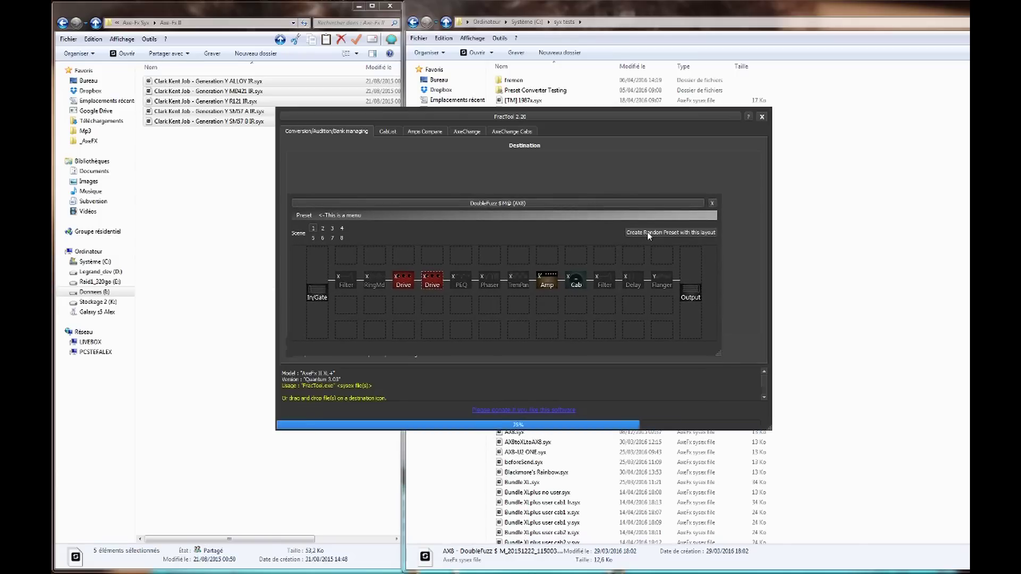
{"action": "left_click", "coordinate": [647, 232]}
{"action": "left_click", "coordinate": [646, 232]}
{"action": "left_click", "coordinate": [647, 232]}
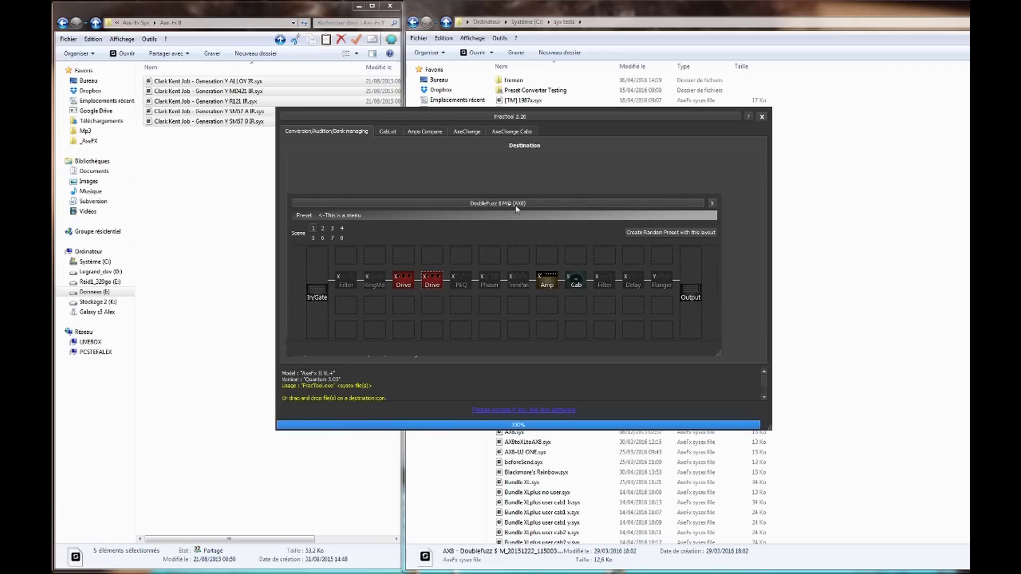
{"action": "left_click", "coordinate": [634, 234]}
{"action": "left_click", "coordinate": [650, 235]}
{"action": "left_click", "coordinate": [649, 235]}
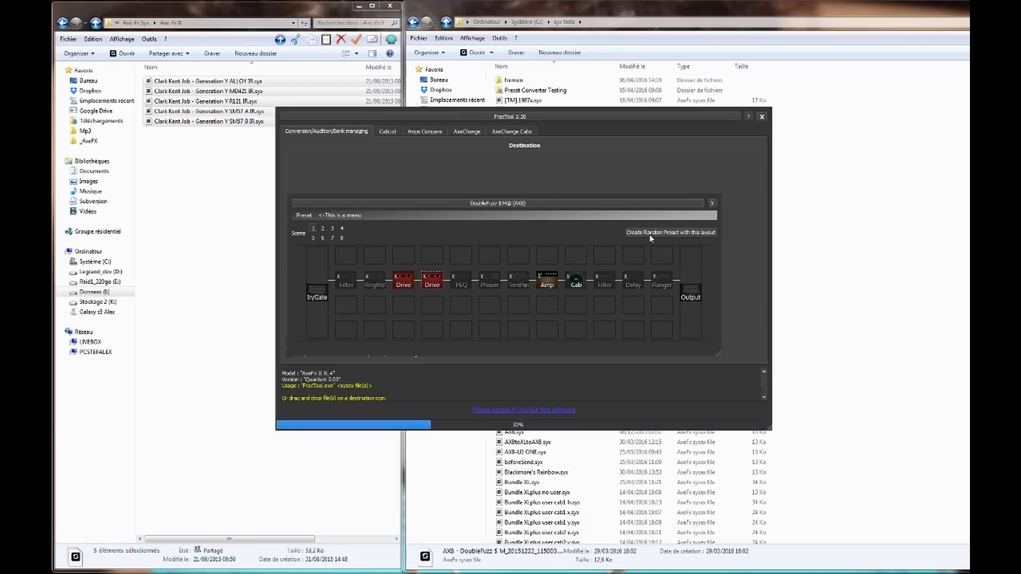
{"action": "left_click", "coordinate": [712, 204]}
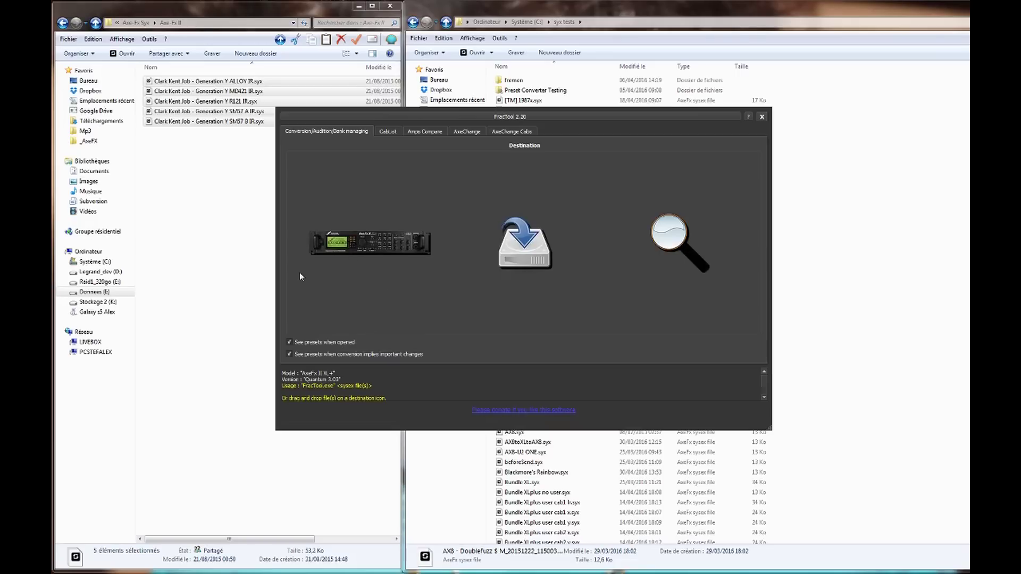
- Get the current preset from the connected device and view the parameters of its second Drive block
{"action": "right_click", "coordinate": [346, 244]}
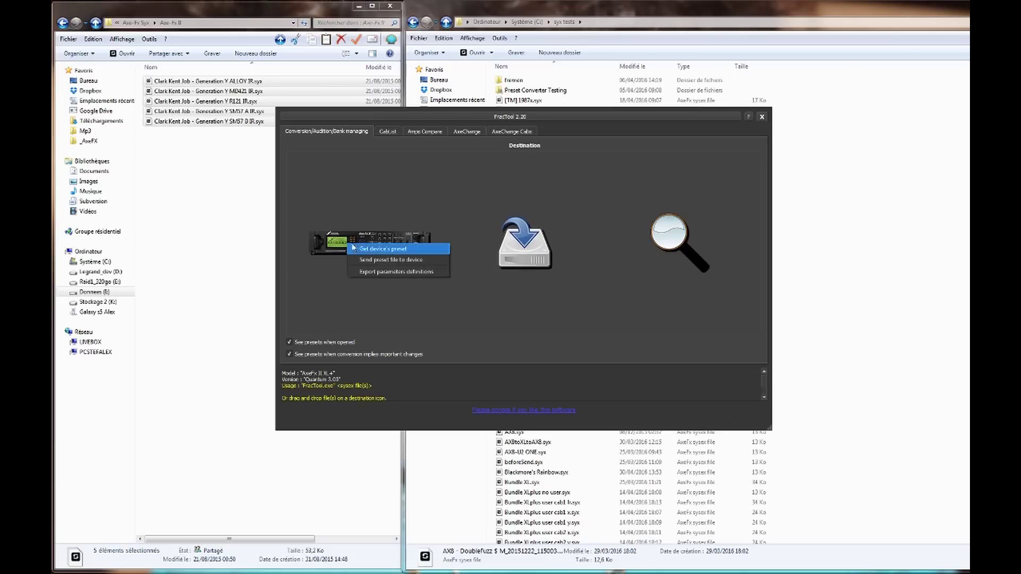
{"action": "left_click", "coordinate": [380, 249]}
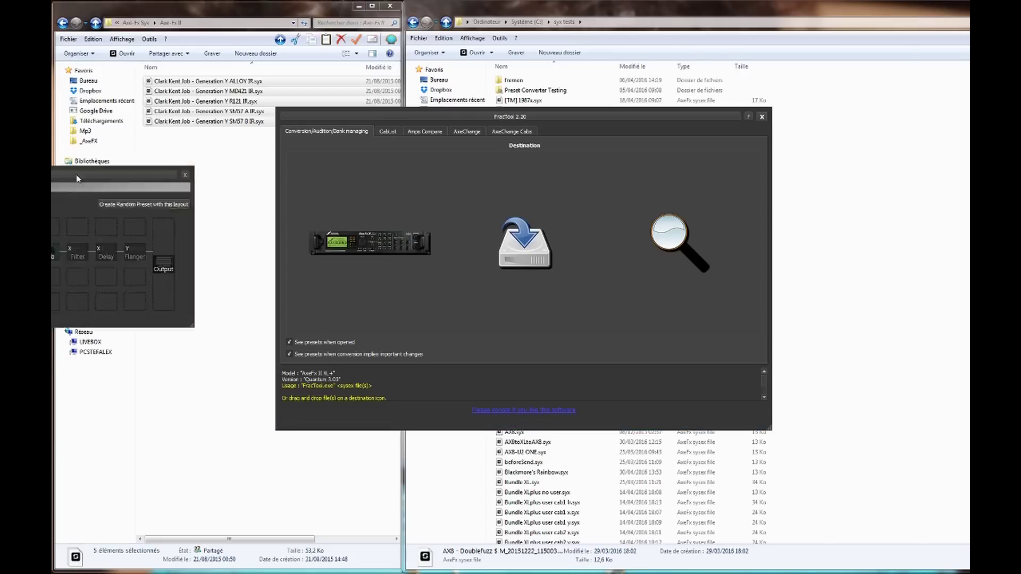
{"action": "left_click_drag", "start_coordinate": [583, 297], "coordinate": [566, 308]}
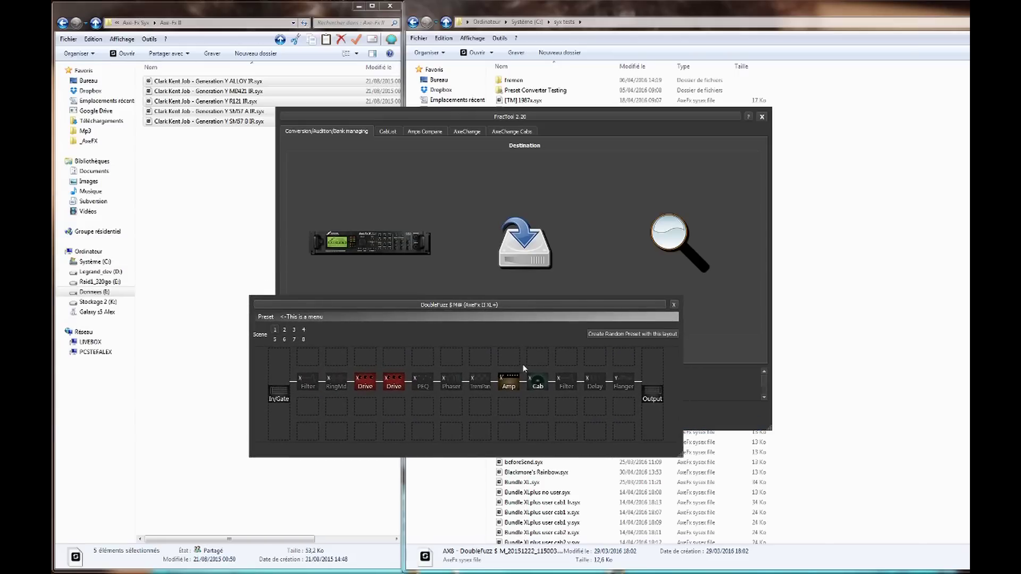
{"action": "double_click", "coordinate": [394, 382]}
{"action": "left_click", "coordinate": [620, 143]}
- Browse the save, export and send options for the preset retrieved from the device, and close the preset
{"action": "left_click", "coordinate": [265, 317]}
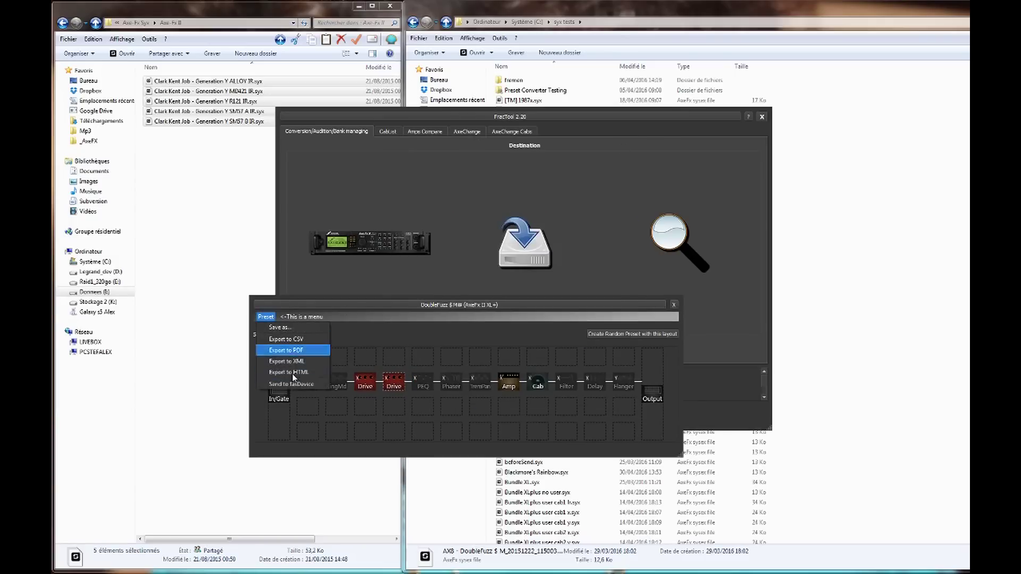
{"action": "left_click", "coordinate": [286, 350]}
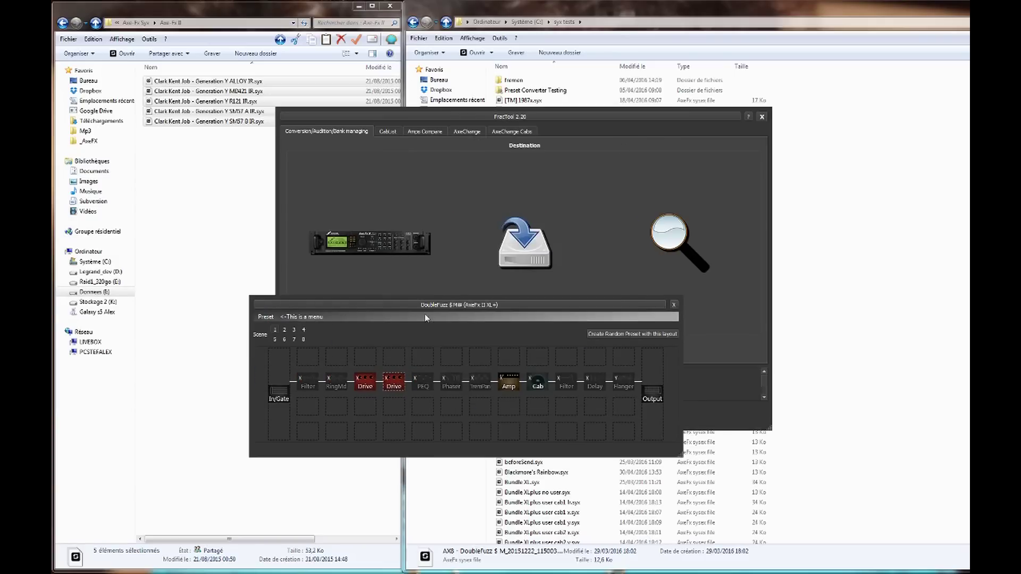
{"action": "left_click", "coordinate": [674, 306]}
- Send the Machine Head 2016.1 preset file to the device, view its block layout, and close the preset window
{"action": "right_click", "coordinate": [380, 254]}
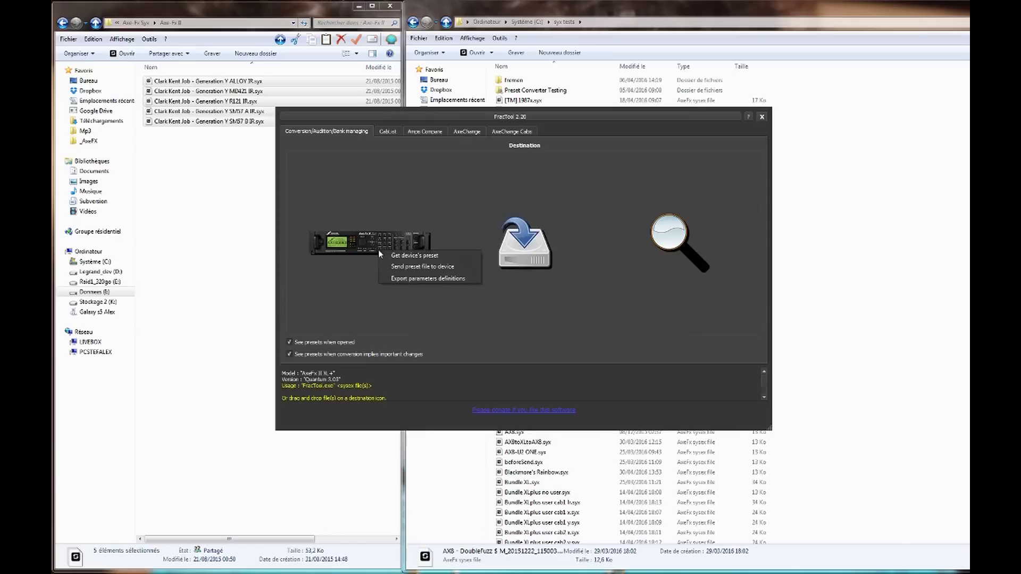
{"action": "left_click", "coordinate": [411, 267]}
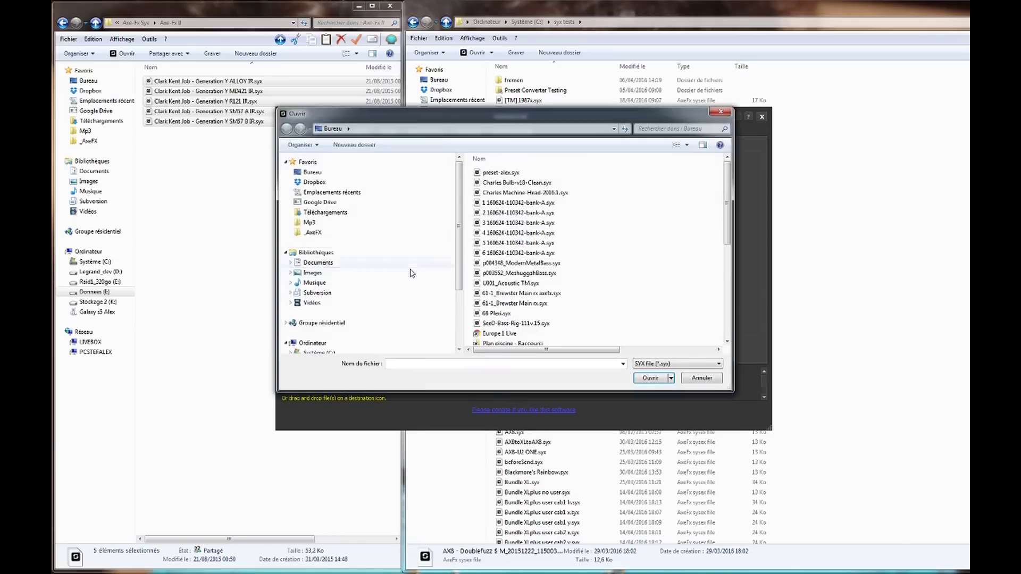
{"action": "scroll", "coordinate": [729, 201], "scroll_direction": "down", "scroll_amount": 1}
{"action": "scroll", "coordinate": [729, 201], "scroll_direction": "up", "scroll_amount": 1}
{"action": "double_click", "coordinate": [540, 195]}
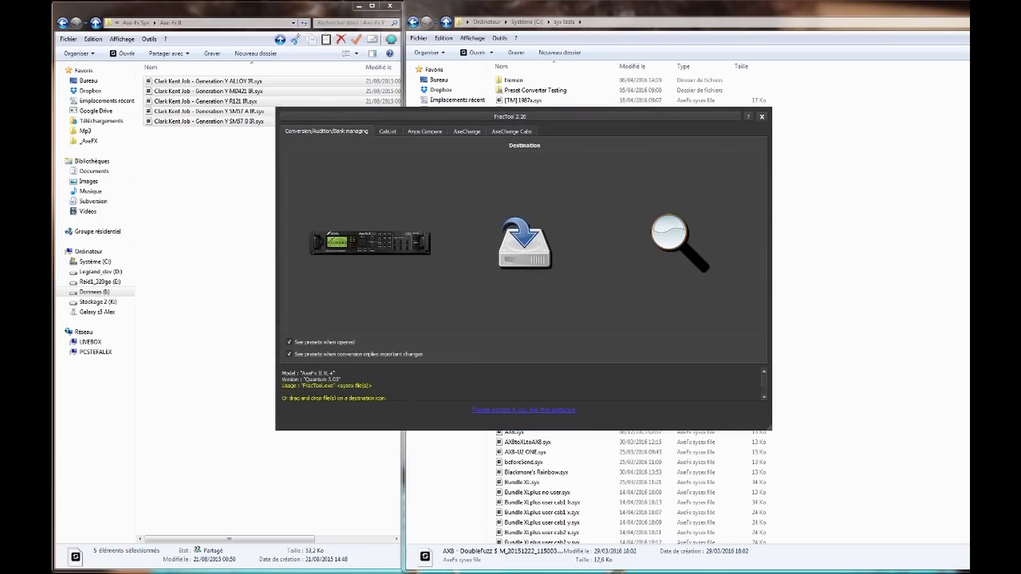
{"action": "left_click_drag", "start_coordinate": [533, 297], "coordinate": [529, 313]}
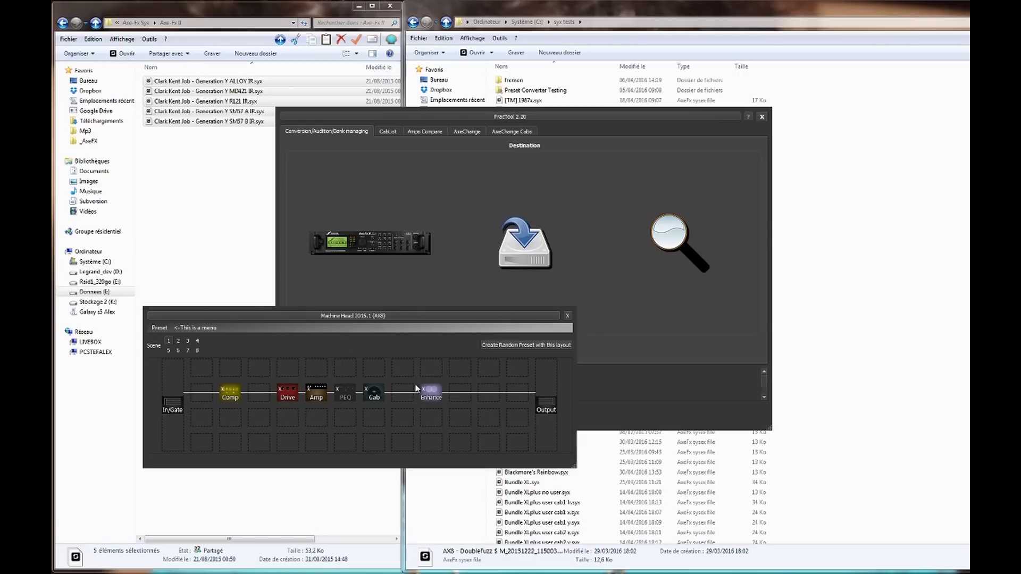
{"action": "left_click", "coordinate": [568, 316]}
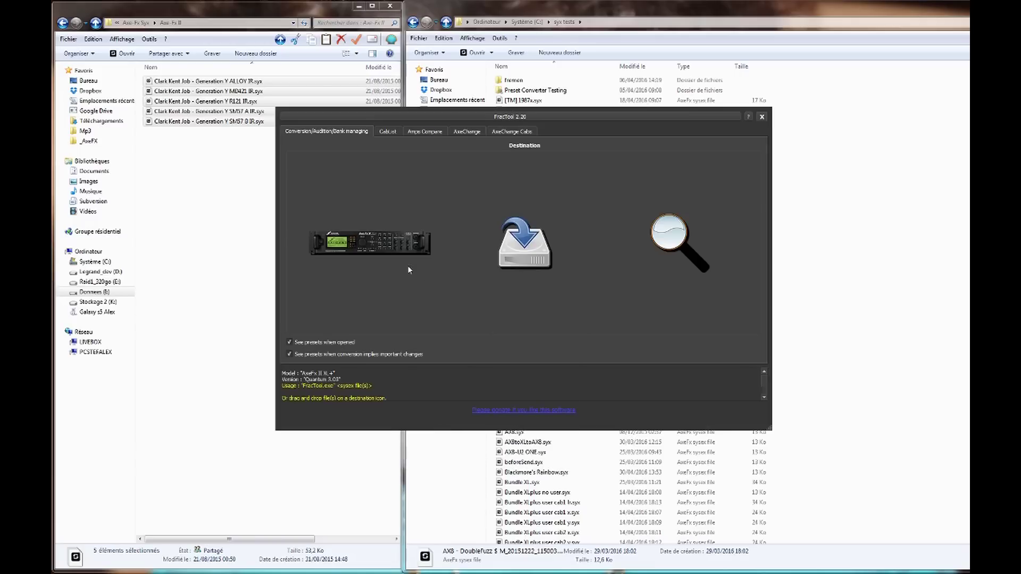
- View the device's options, and try converting the Machine Head 2016.1 preset file to AX8, cancelling the save
{"action": "left_click", "coordinate": [338, 238]}
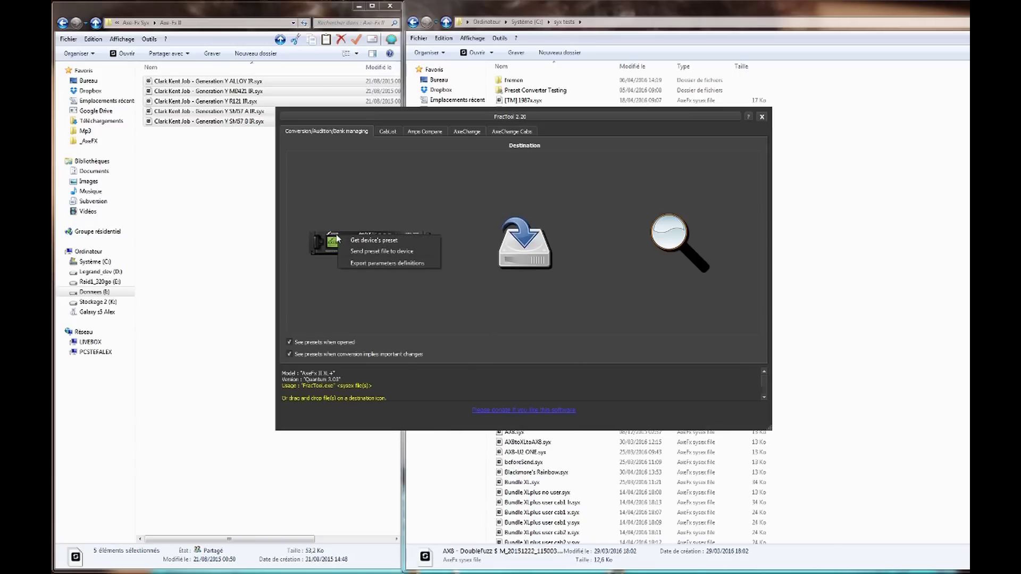
{"action": "left_click", "coordinate": [364, 265]}
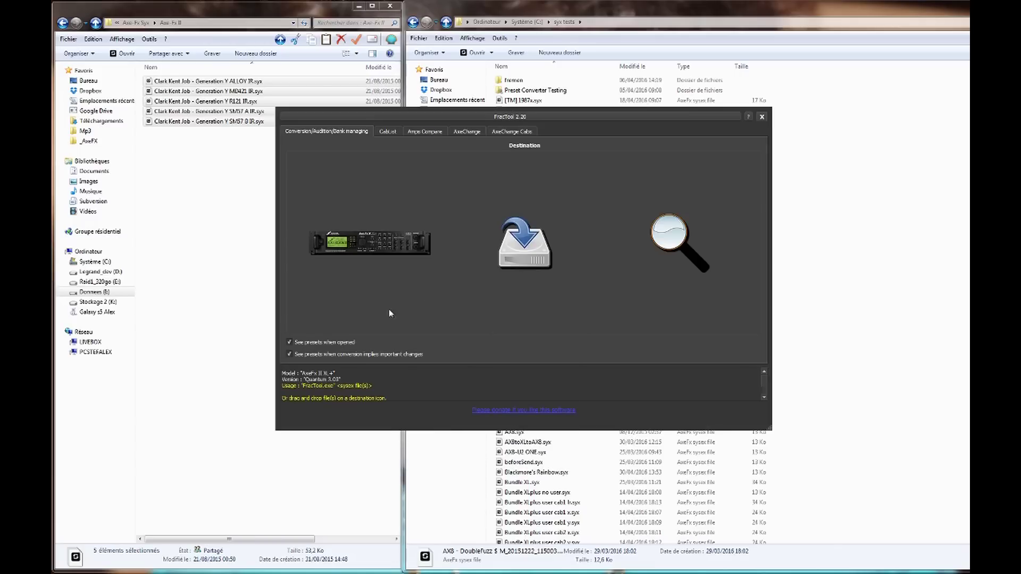
{"action": "left_click", "coordinate": [519, 251]}
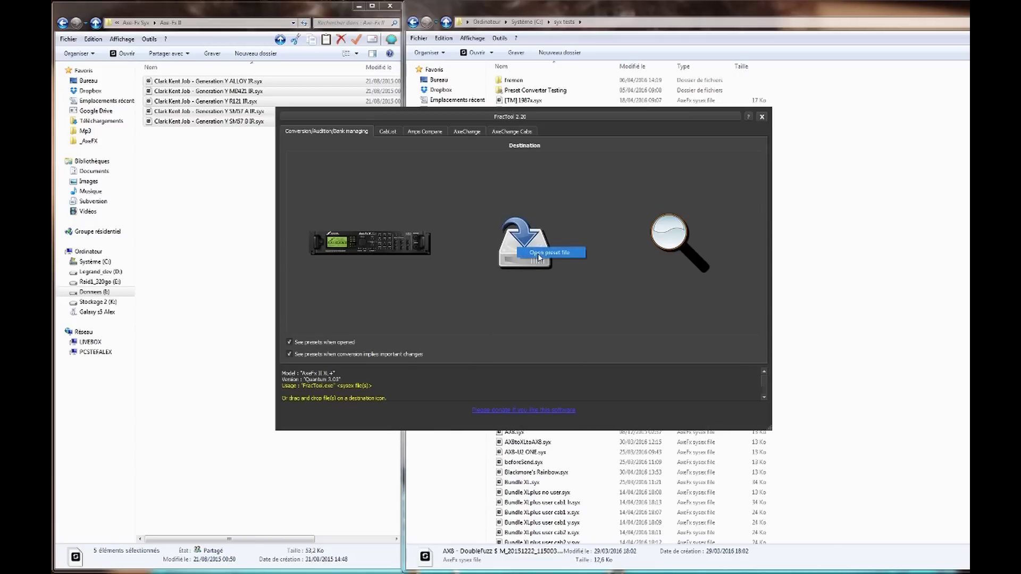
{"action": "left_click", "coordinate": [539, 254]}
{"action": "left_click", "coordinate": [525, 193]}
{"action": "double_click", "coordinate": [525, 194]}
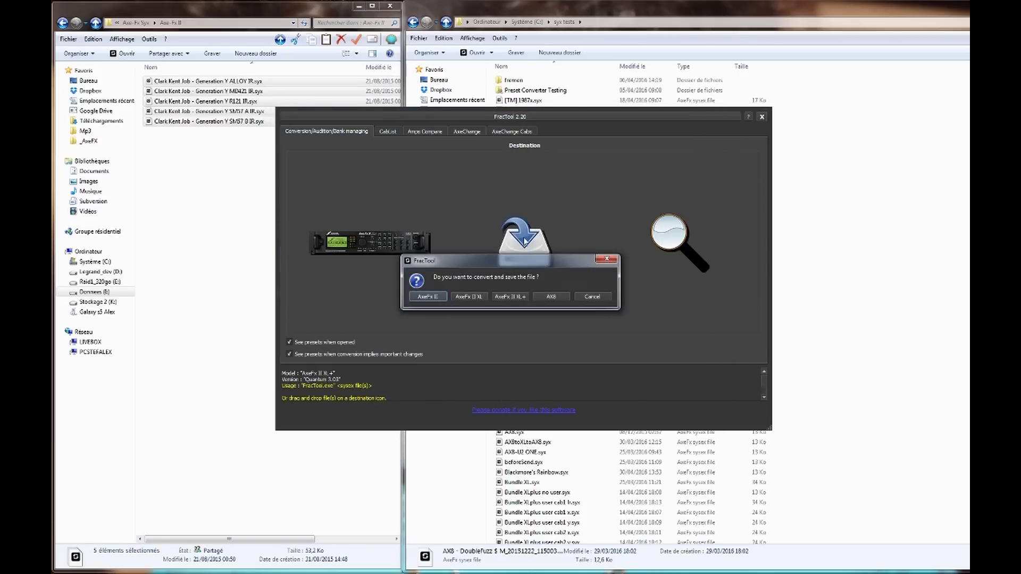
{"action": "left_click_drag", "start_coordinate": [492, 263], "coordinate": [494, 308]}
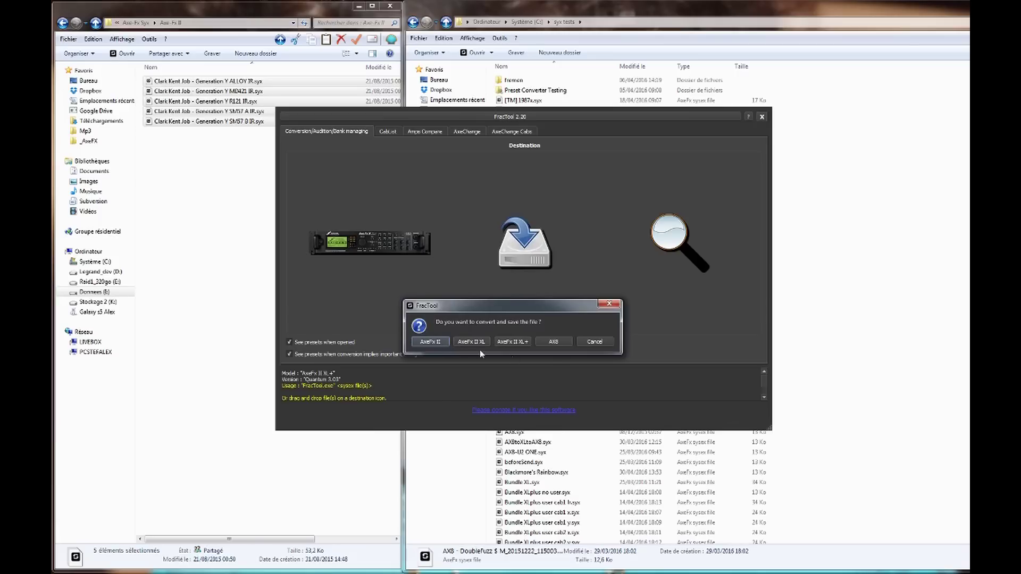
{"action": "left_click", "coordinate": [552, 341]}
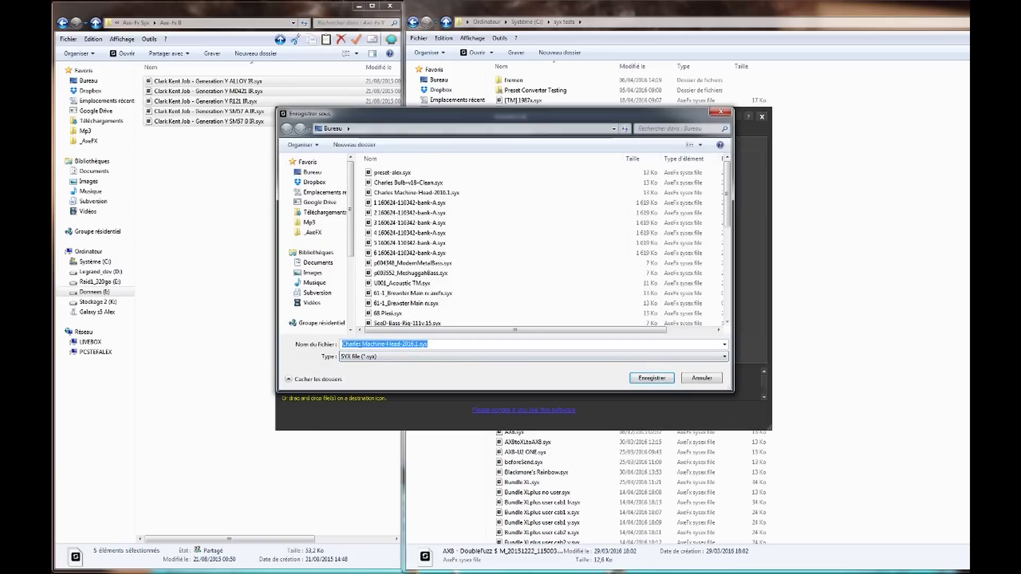
{"action": "left_click", "coordinate": [694, 376]}
- Open the Machine Head 2016.1 preset file for viewing only and examine its Drive block parameters
{"action": "right_click", "coordinate": [669, 237]}
{"action": "left_click", "coordinate": [686, 239]}
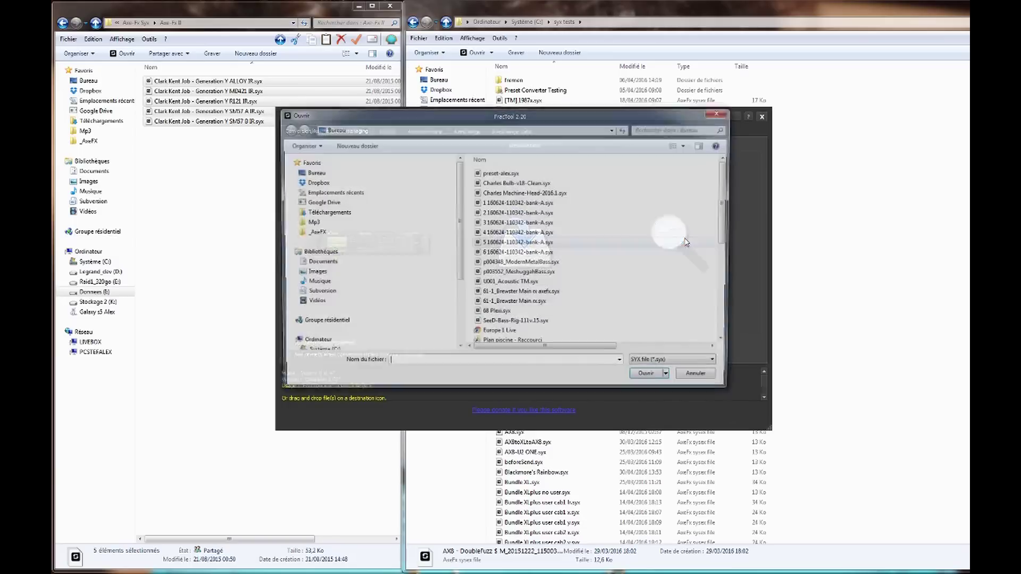
{"action": "left_click", "coordinate": [532, 194]}
{"action": "double_click", "coordinate": [532, 194]}
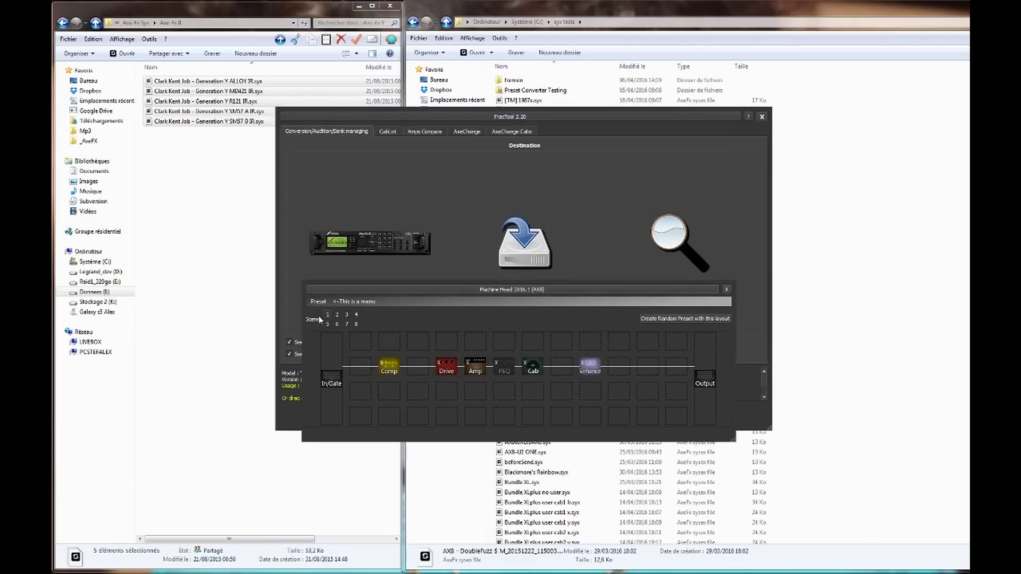
{"action": "left_click", "coordinate": [449, 366]}
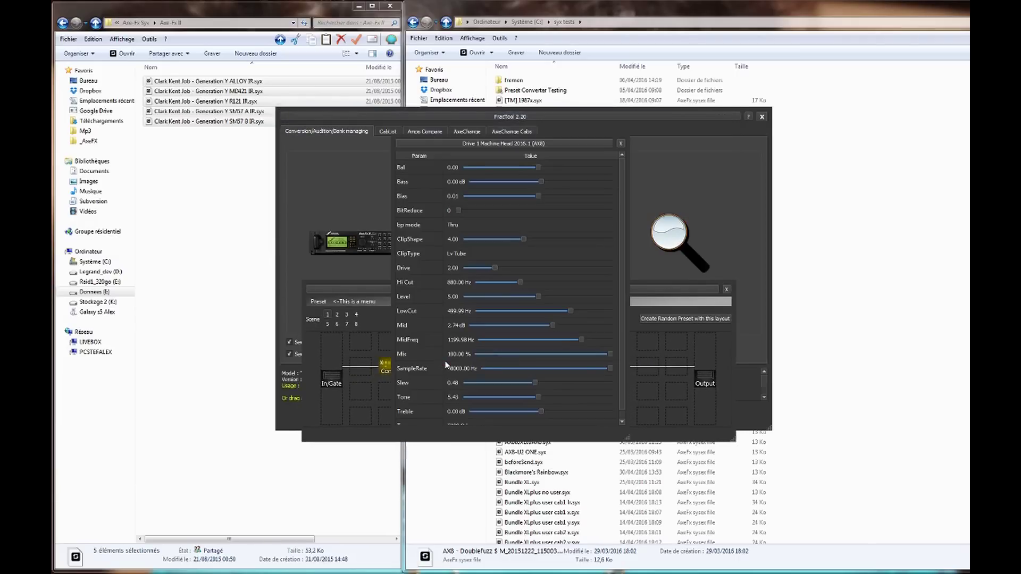
{"action": "left_click", "coordinate": [621, 143]}
- Browse the Machine Head 2016.1 preset's save, export and send options, and close the preset
{"action": "left_click", "coordinate": [319, 301]}
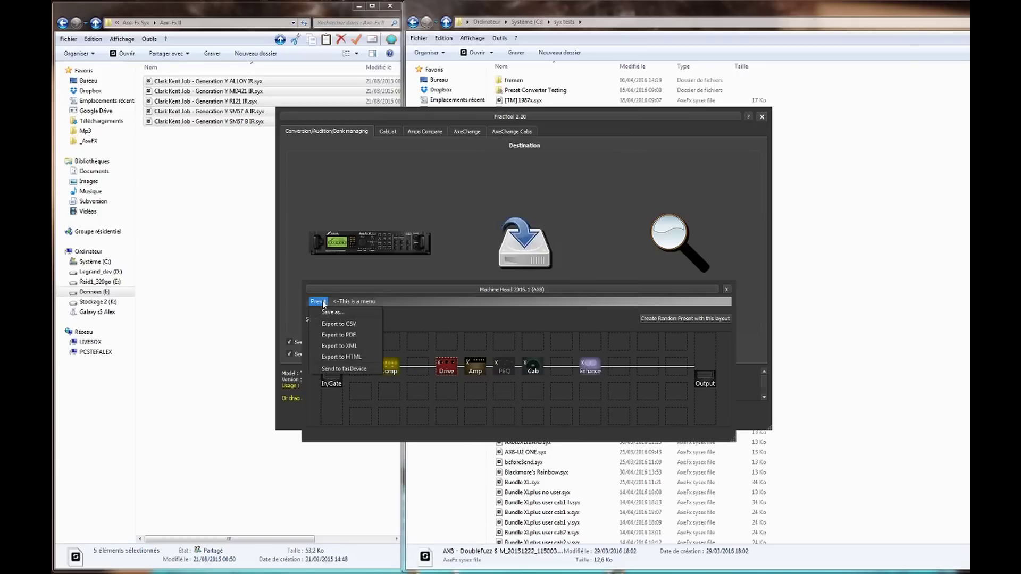
{"action": "left_click", "coordinate": [338, 358]}
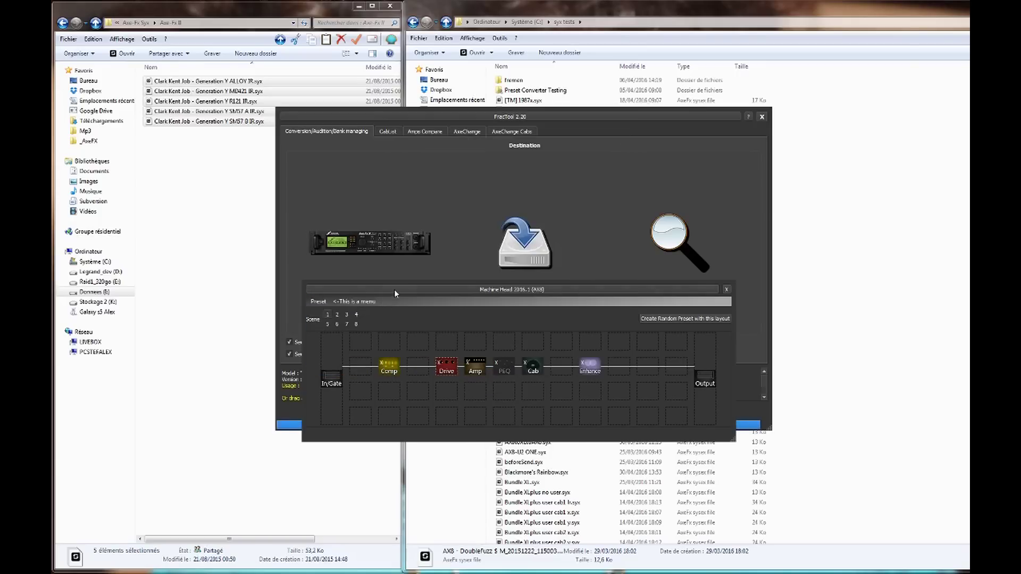
{"action": "left_click", "coordinate": [726, 289]}
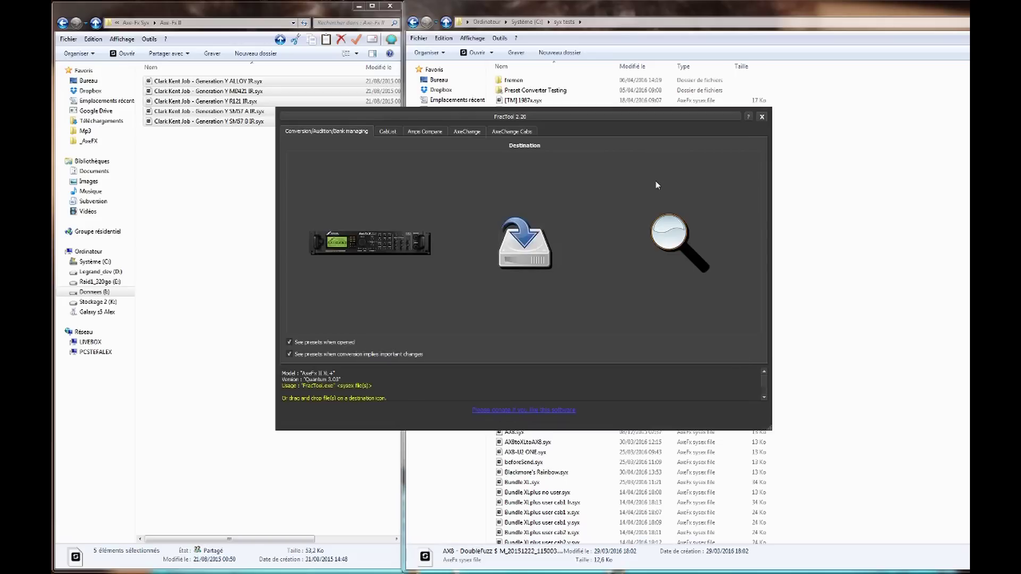